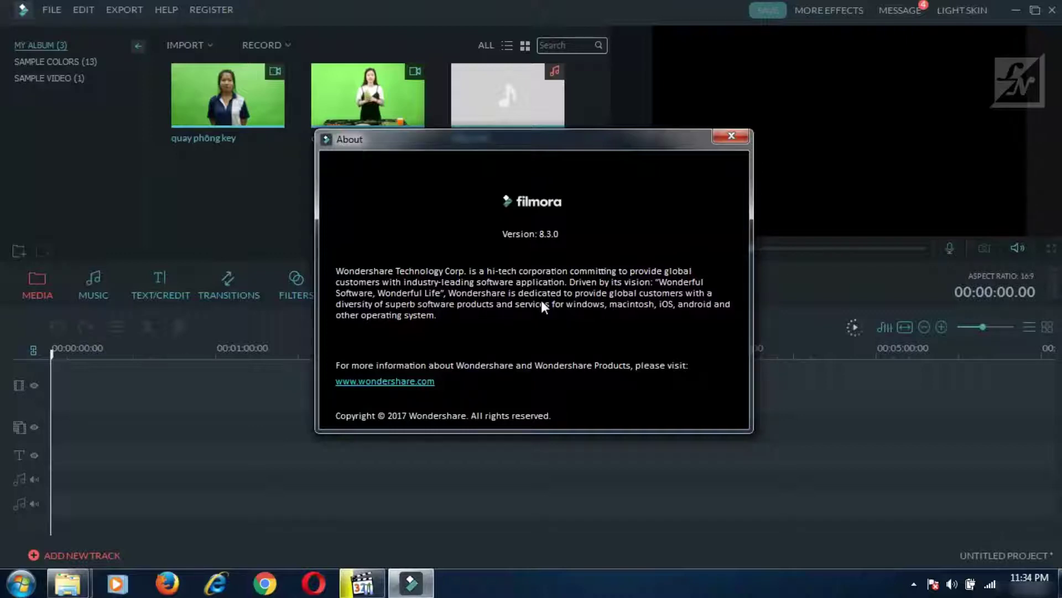
- Close the Filmora 8.3.0 About window to reveal the empty project and its three album clips
left_click(720, 137)
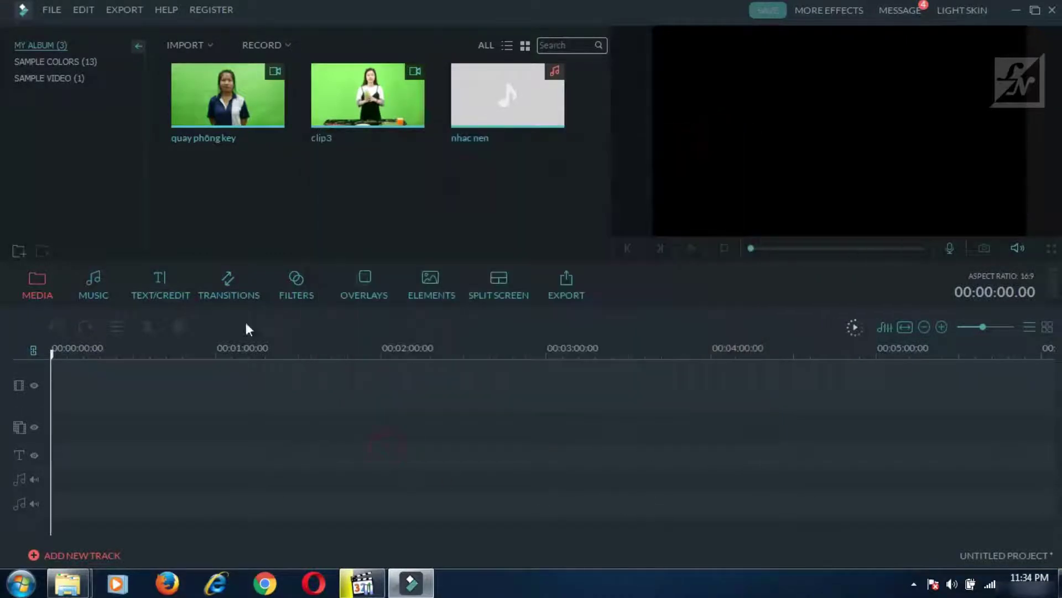
- Add the quay phòng key clip to the timeline, then browse the title and transition templates
left_click(224, 116)
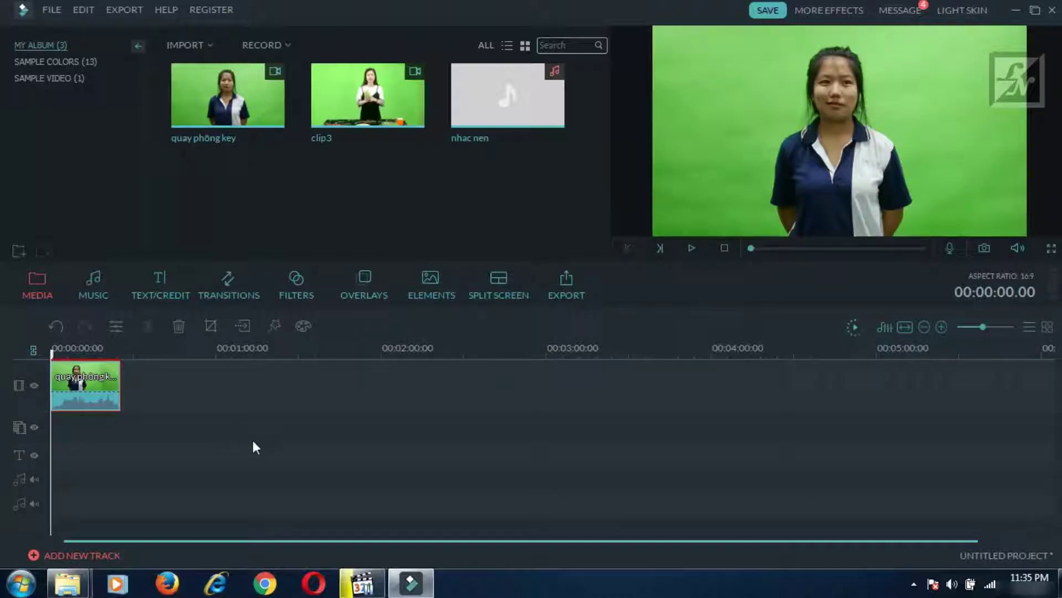
left_click(99, 277)
left_click(155, 283)
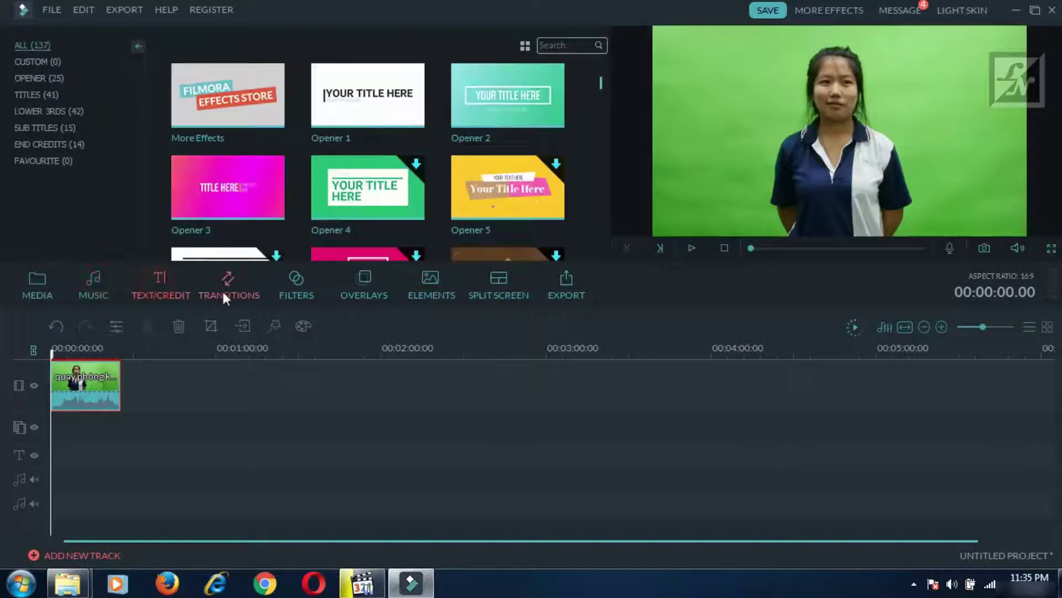
left_click(210, 284)
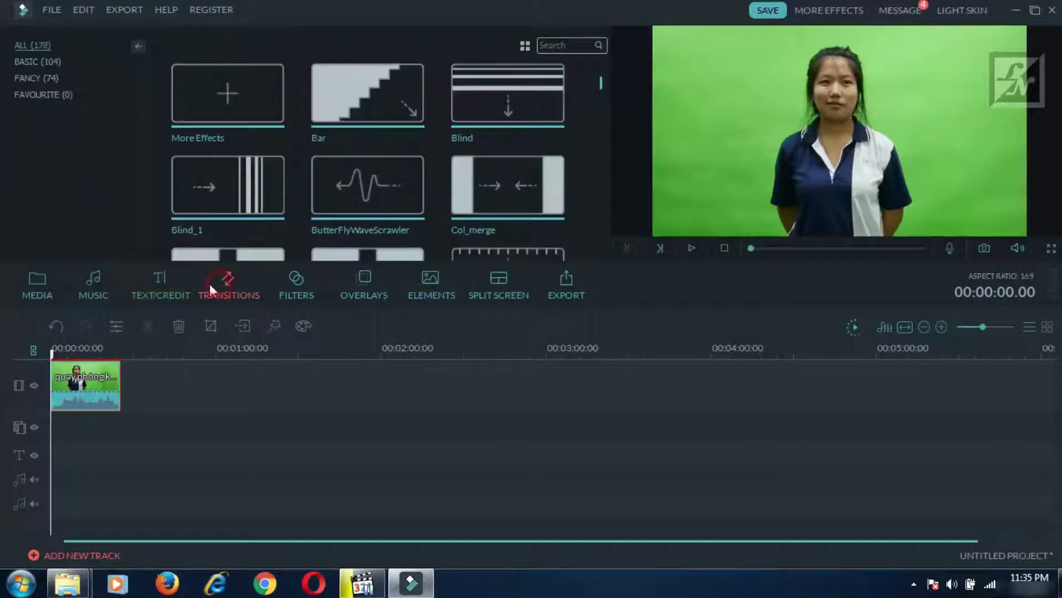
- Browse the Young & Bright, Rock and Electronic music categories
left_click(98, 297)
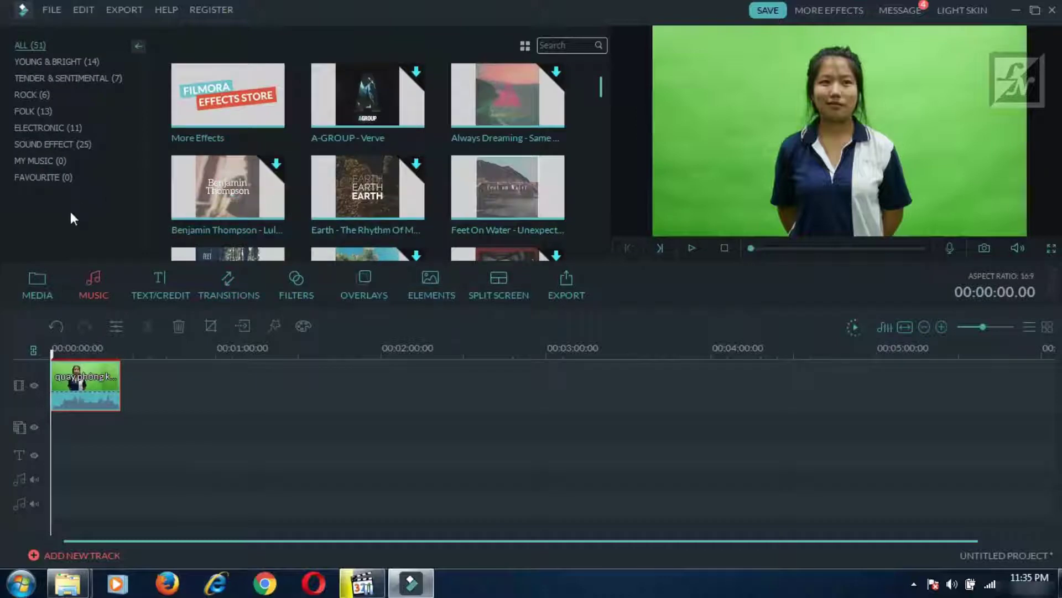
left_click(59, 61)
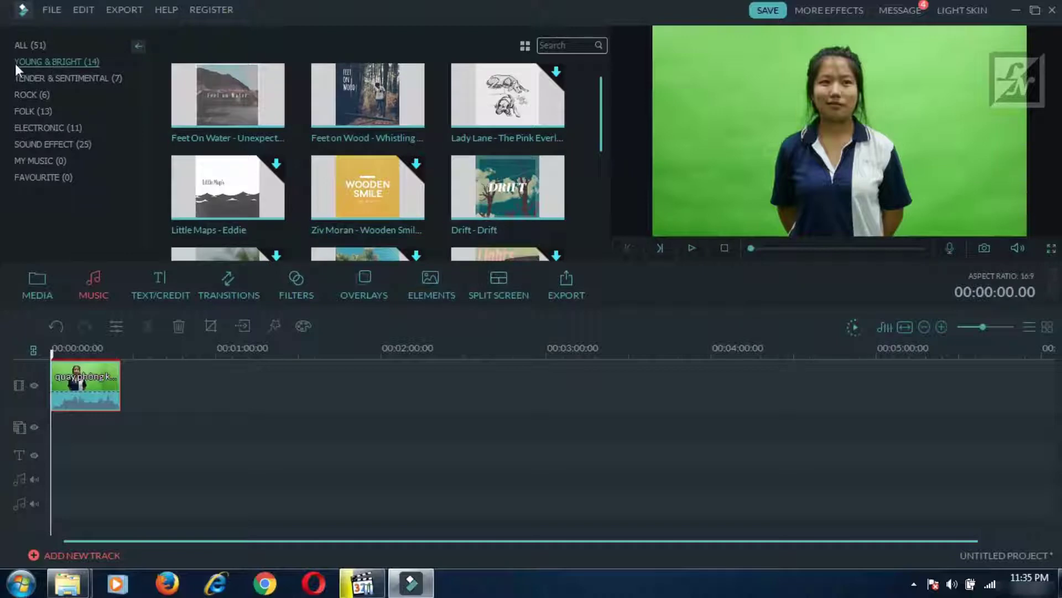
left_click(28, 94)
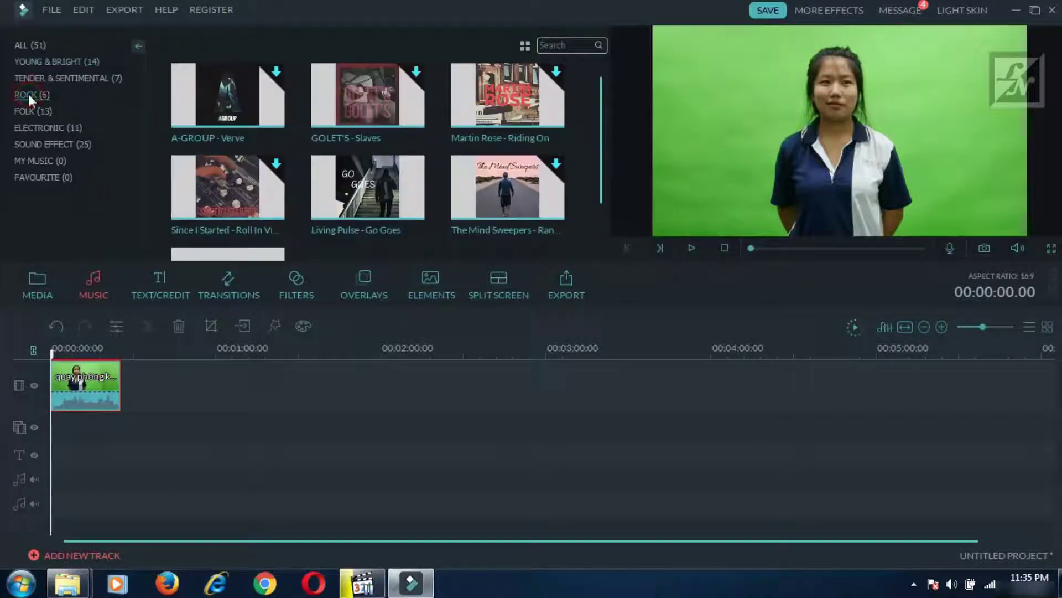
left_click(36, 128)
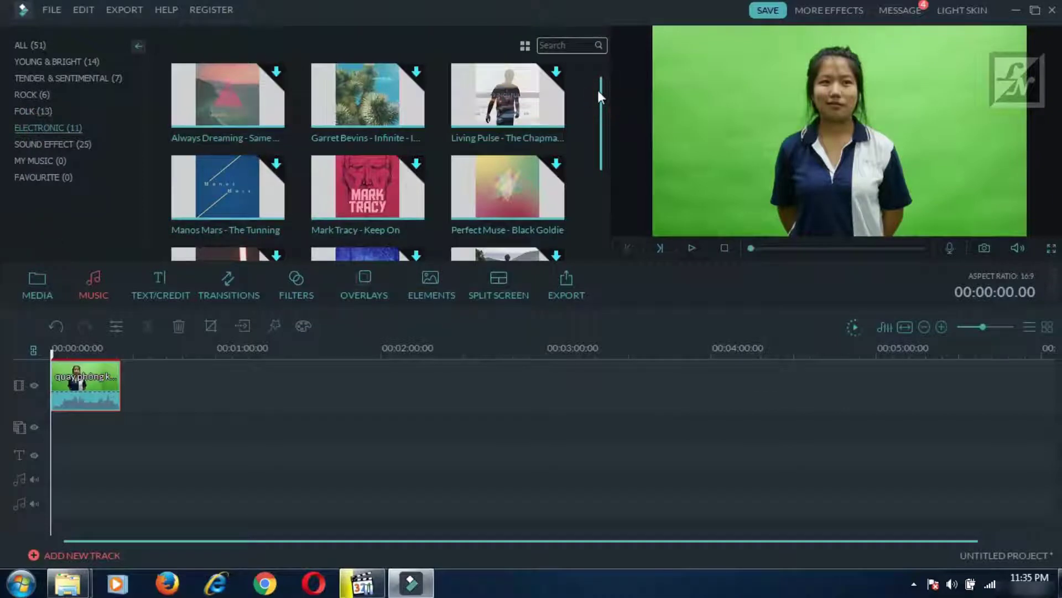
mouse_move(603, 91)
left_mouse_down()
mouse_move(593, 191)
mouse_move(593, 78)
left_mouse_up()
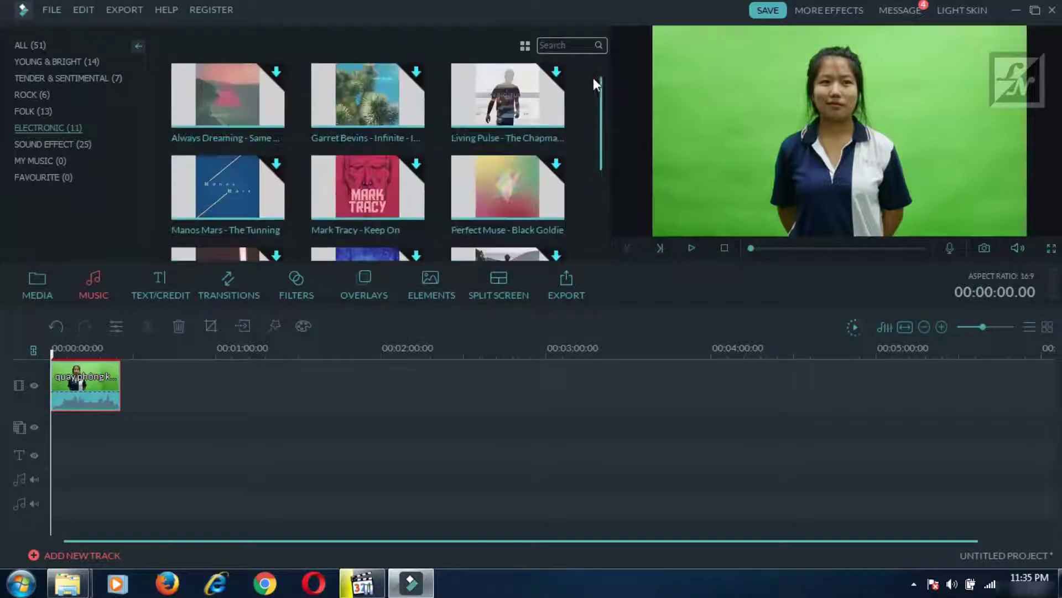
- Place the nhac nen audio from the media album onto the first audio track
left_click(55, 282)
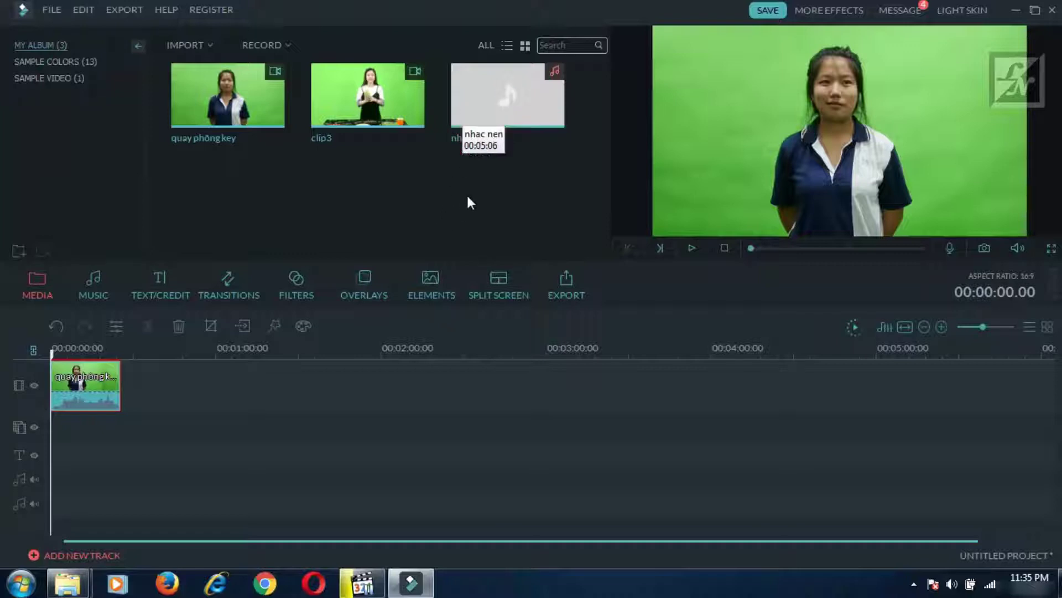
mouse_move(481, 90)
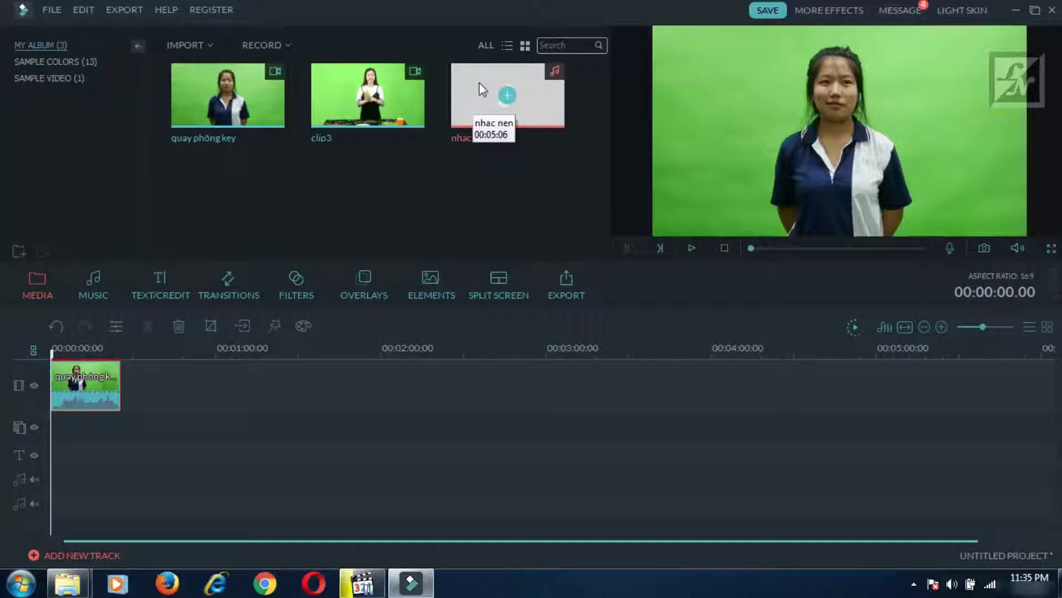
left_click_drag(479, 82, 449, 178)
left_click_drag(495, 80, 52, 489)
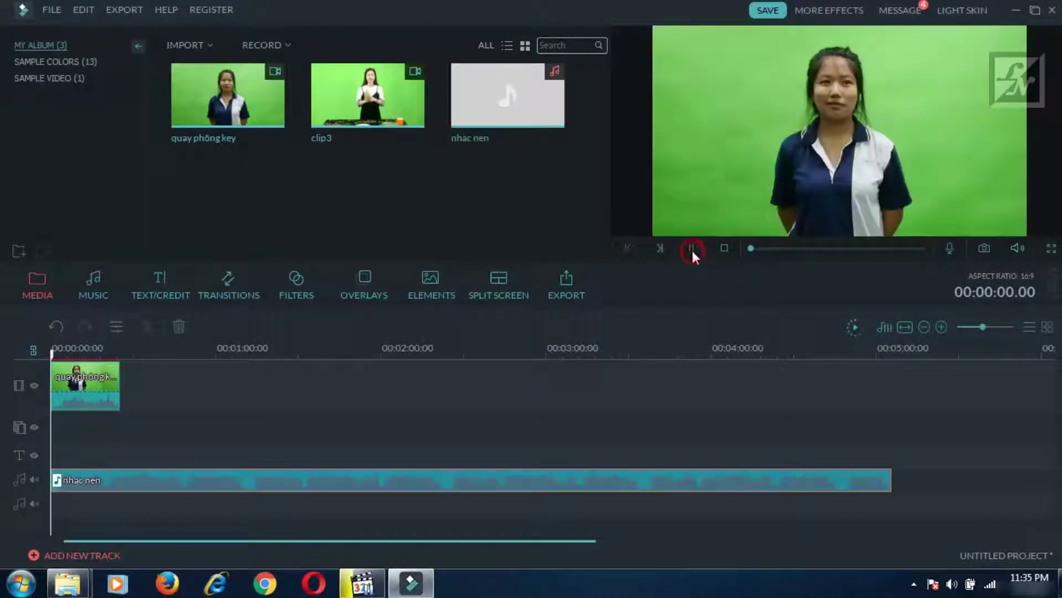
- Preview the video with nhac nen, then delete the nhac nen audio clip
left_click(693, 250)
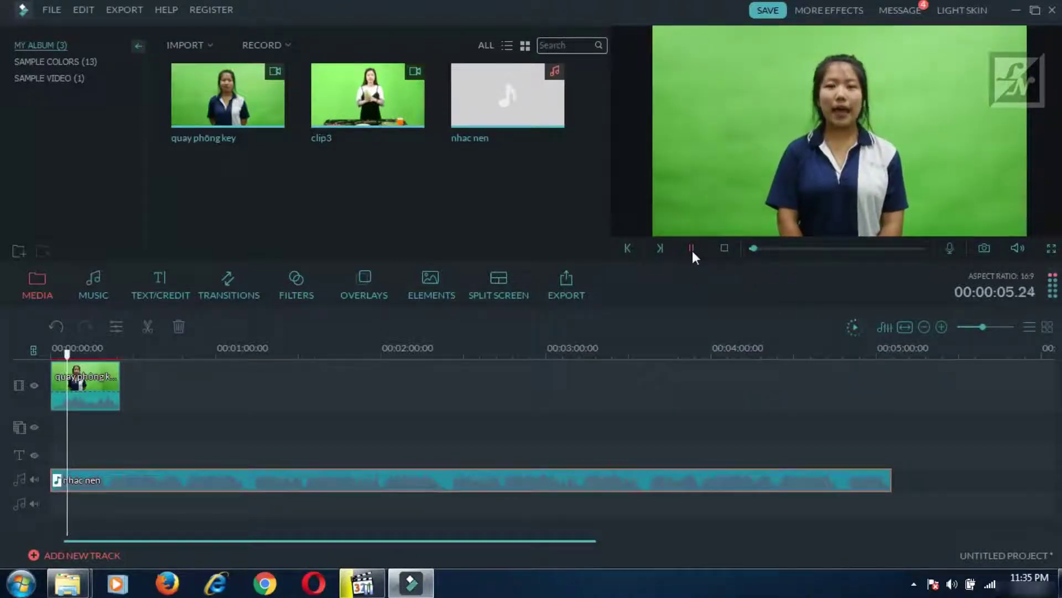
left_click(692, 250)
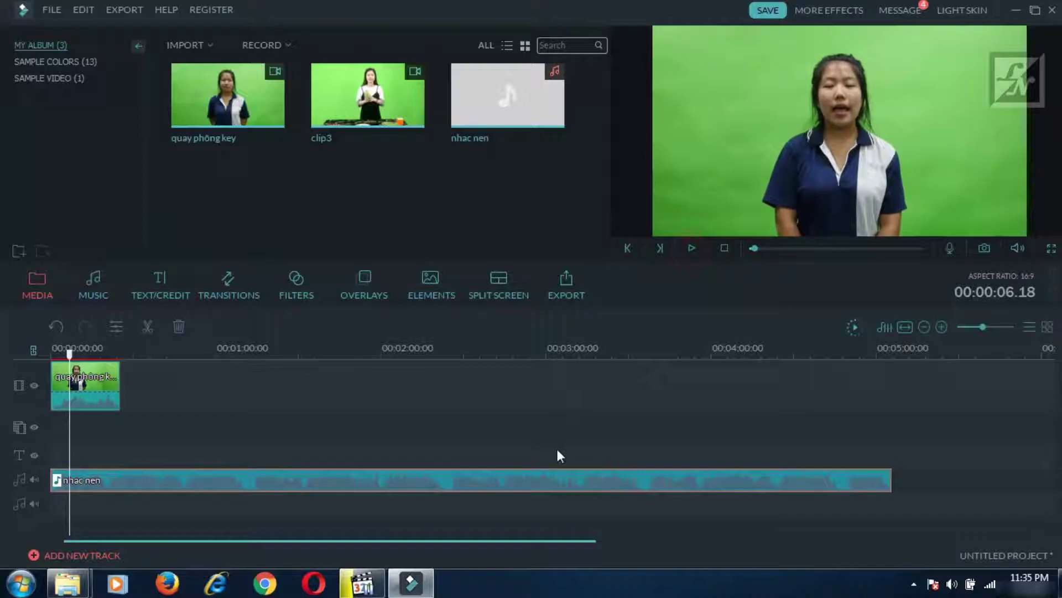
right_click(393, 482)
left_click(416, 474)
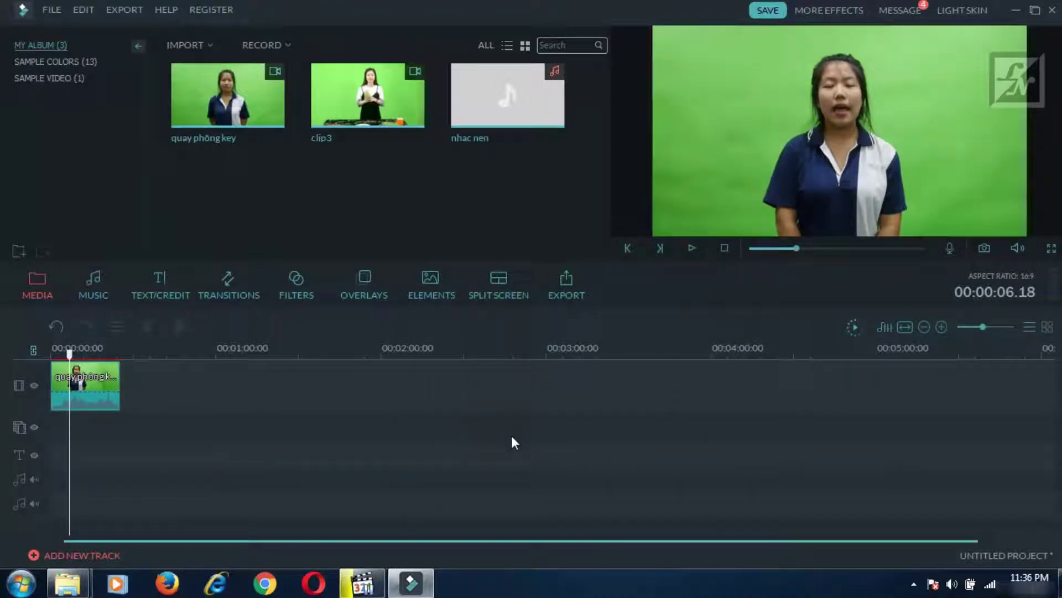
- Put the Young & Bright 'Feet On Water' track on the first audio track and rewind to the start
left_click(77, 289)
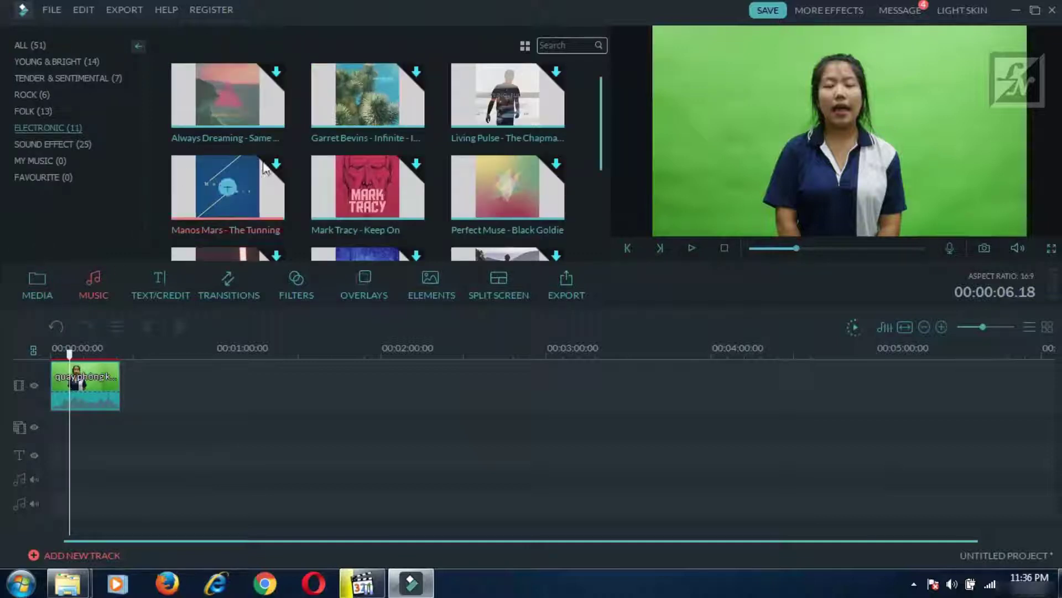
left_click(49, 61)
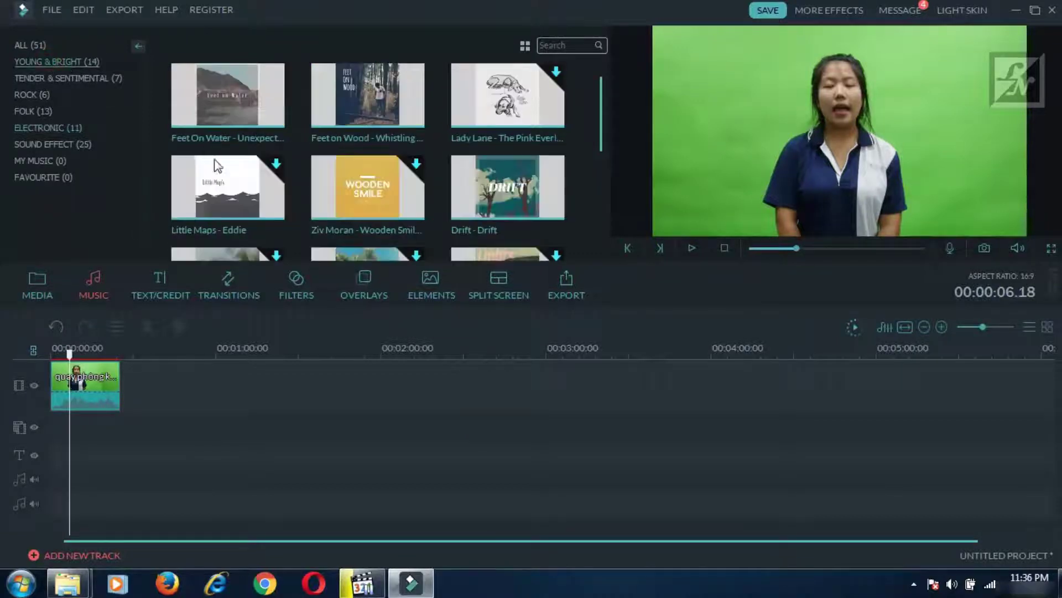
left_click(258, 82)
left_click_drag(256, 116, 46, 481)
left_click_drag(222, 95, 52, 483)
left_click(65, 357)
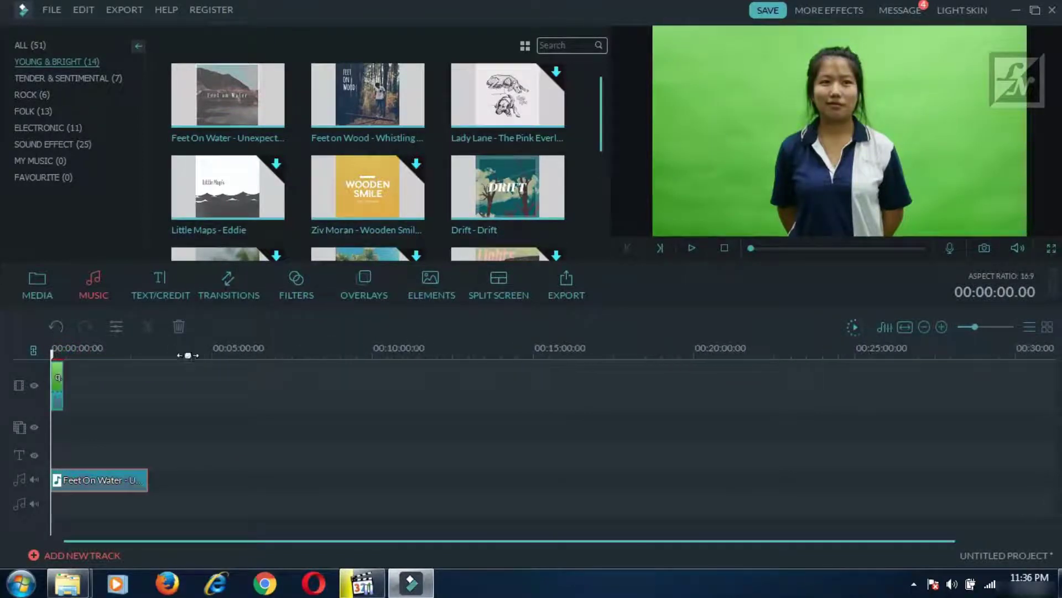
left_click(693, 250)
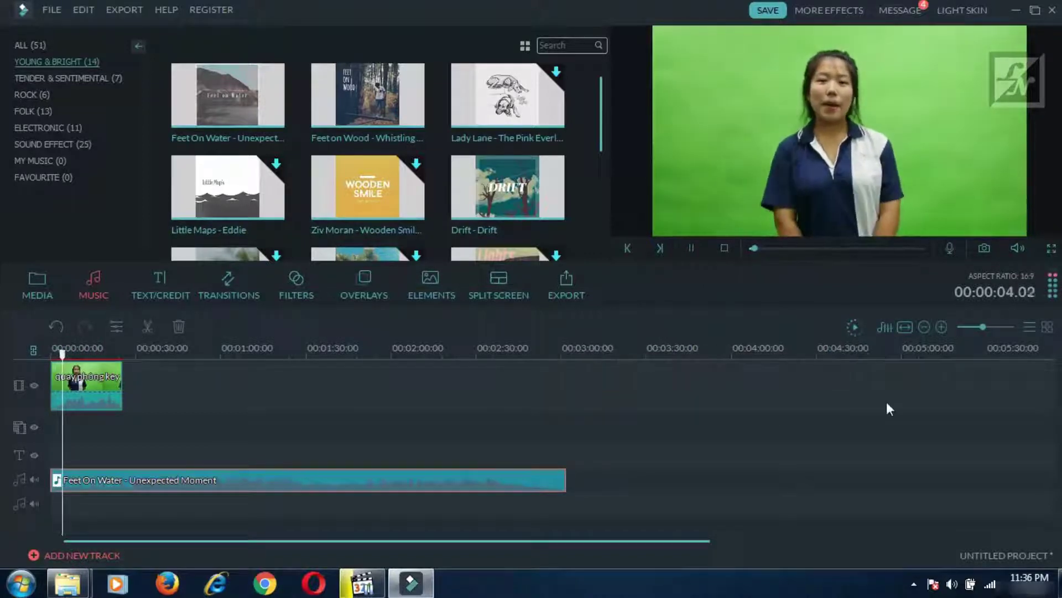
left_click(688, 247)
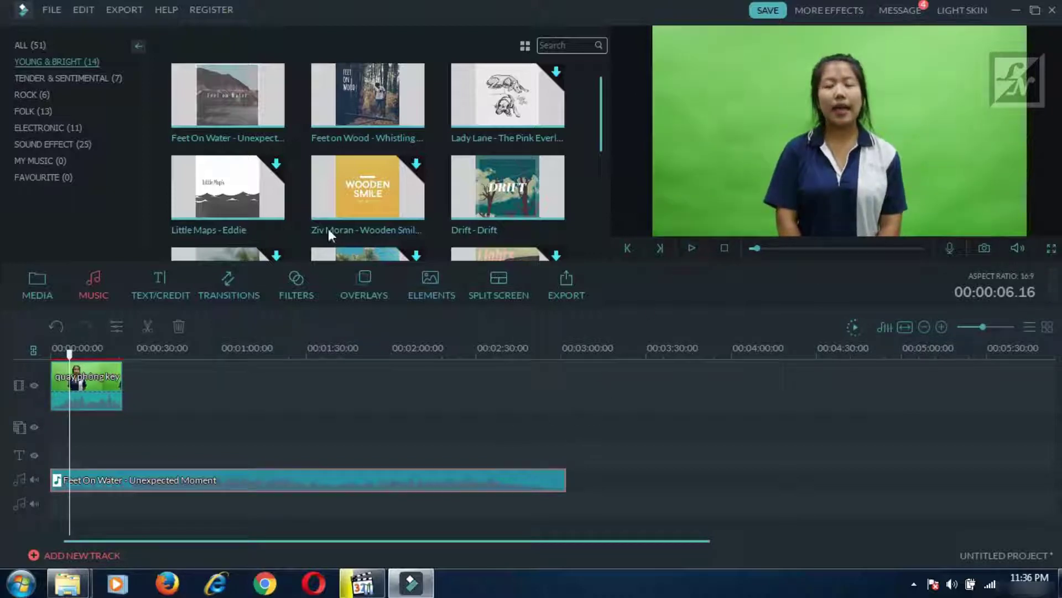
mouse_move(263, 204)
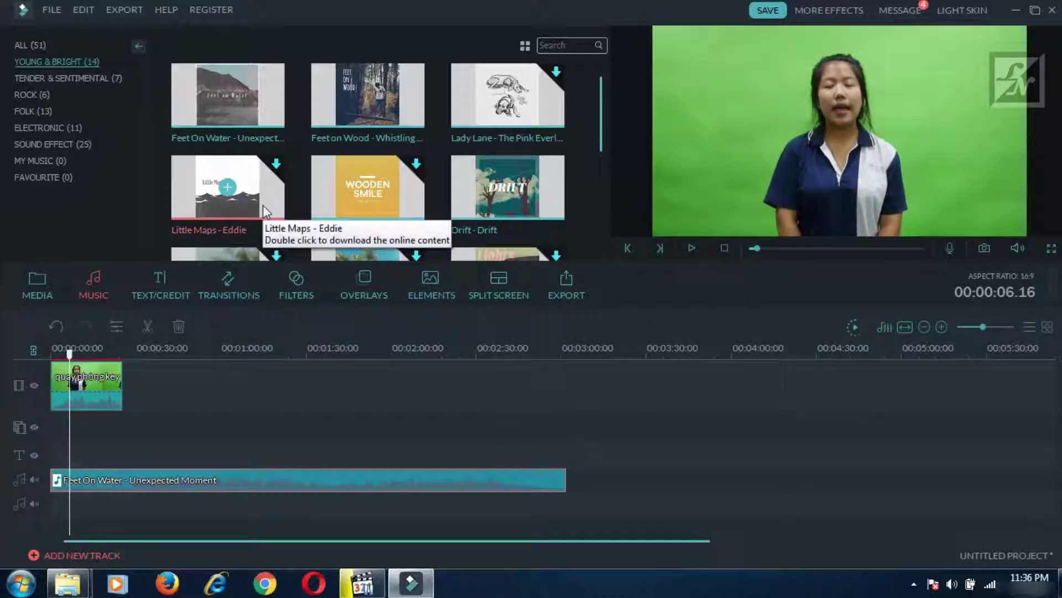
mouse_move(216, 124)
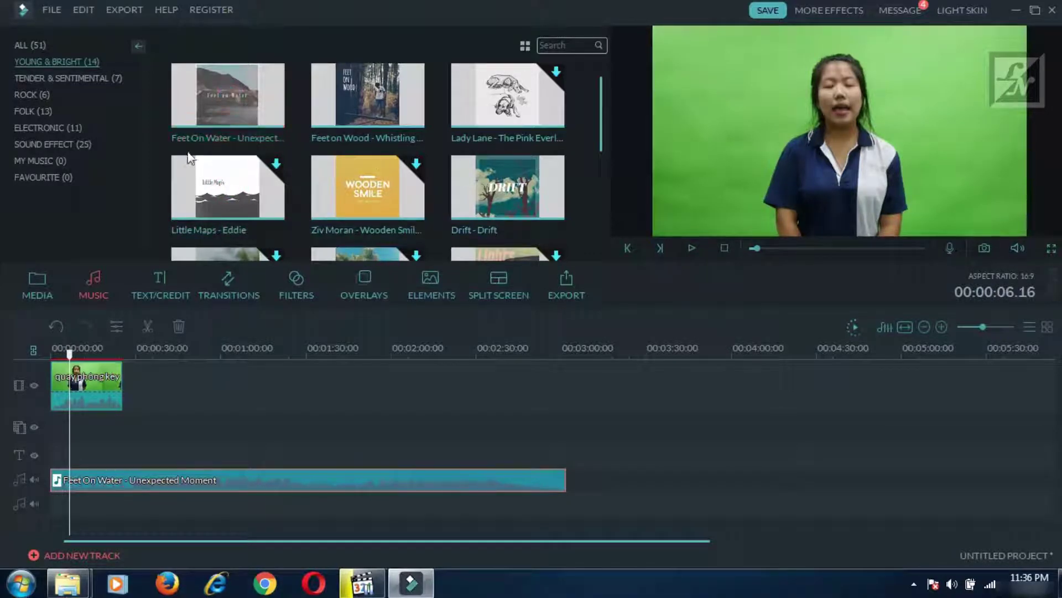
- Try Feet On Water on the music track twice, deleting it each time
mouse_move(186, 158)
left_click_drag(193, 87, 129, 442)
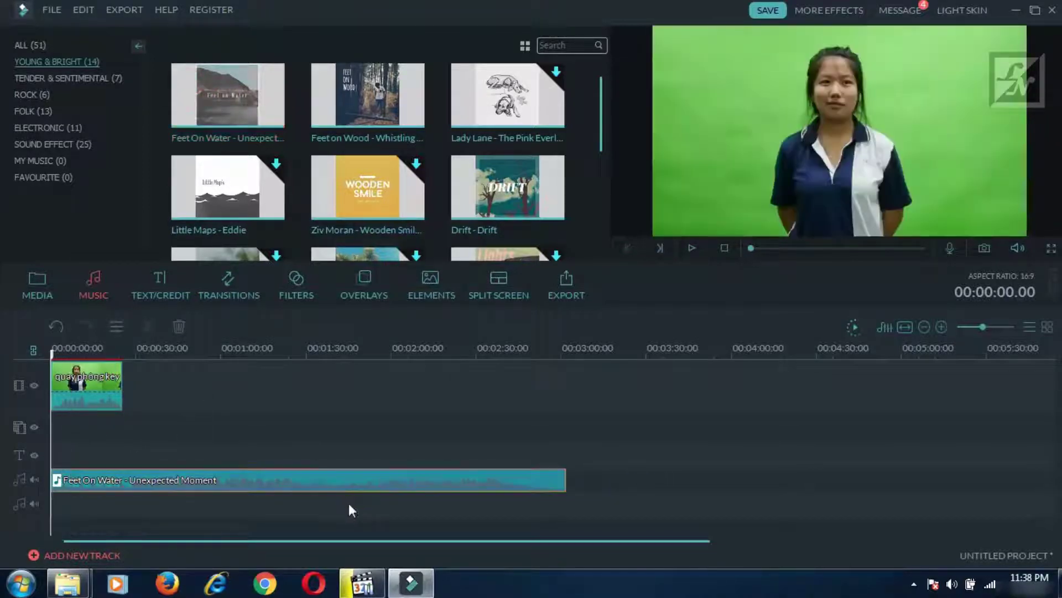
right_click(296, 481)
left_click(325, 469)
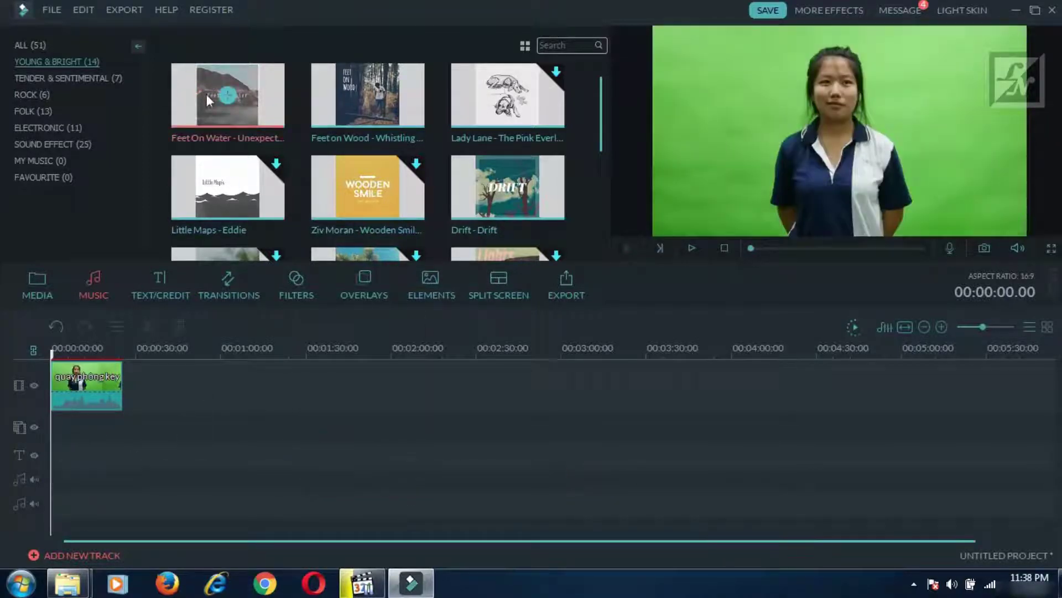
left_click(224, 94)
left_click_drag(224, 94, 80, 519)
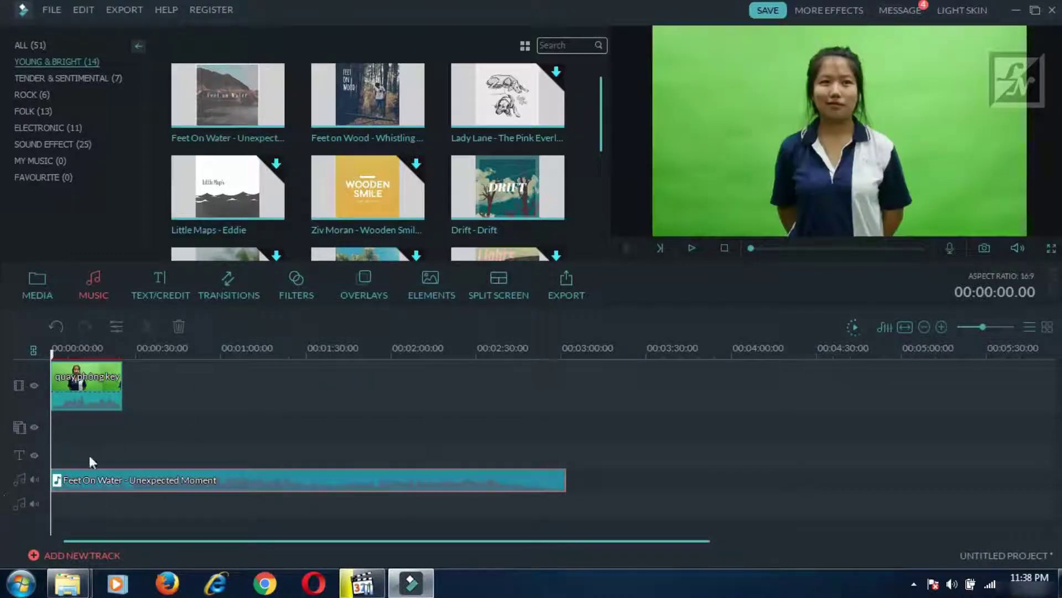
right_click(256, 478)
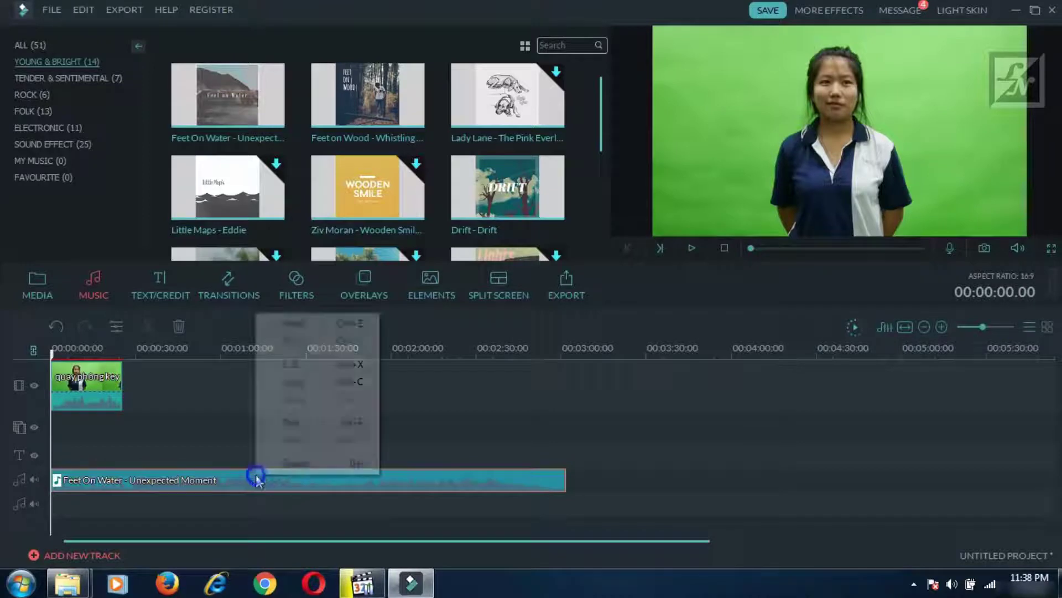
left_click(279, 463)
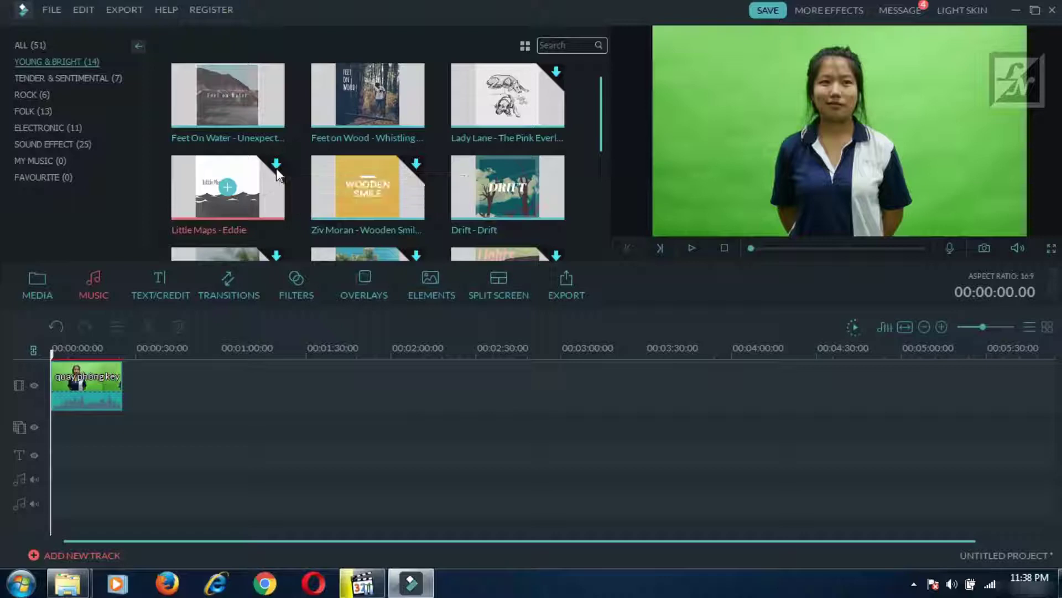
- Cancel the Little Maps download and settle on 'Feet on Wood - Whistling All The Way Down' for the music track
left_click(234, 191)
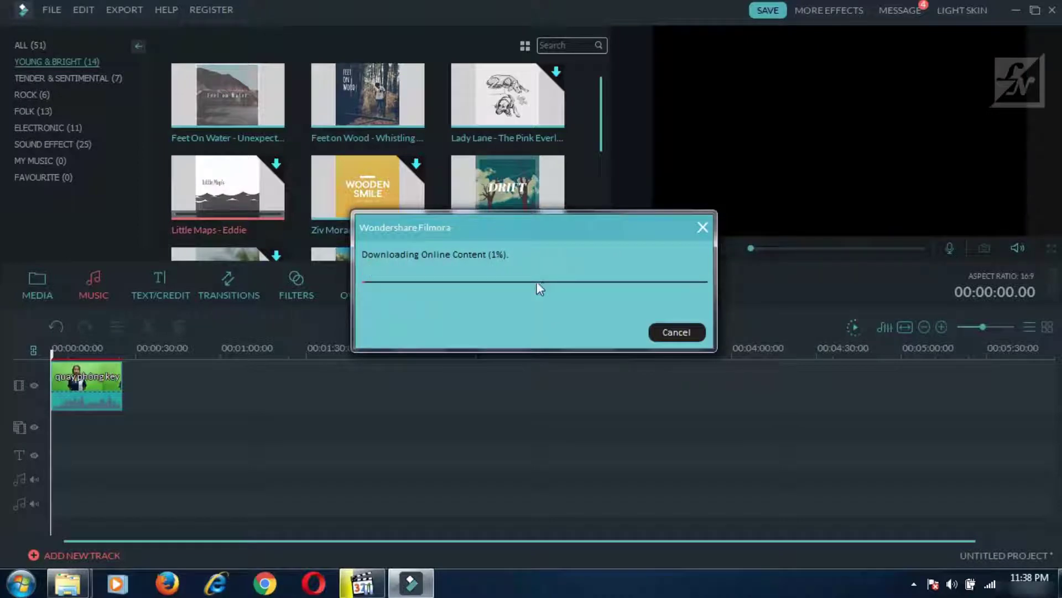
left_click(676, 332)
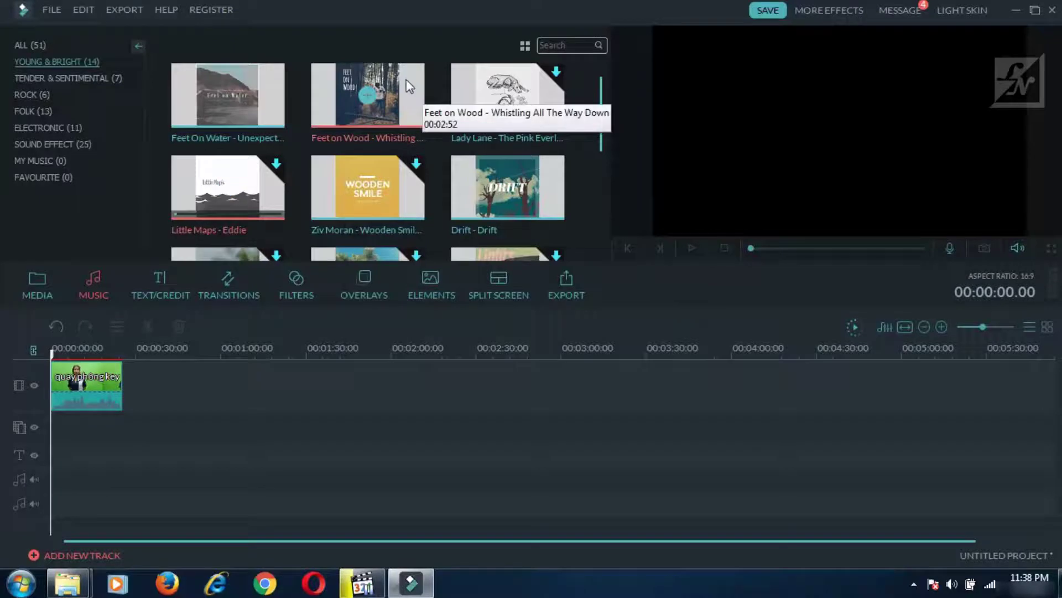
left_click_drag(406, 79, 55, 477)
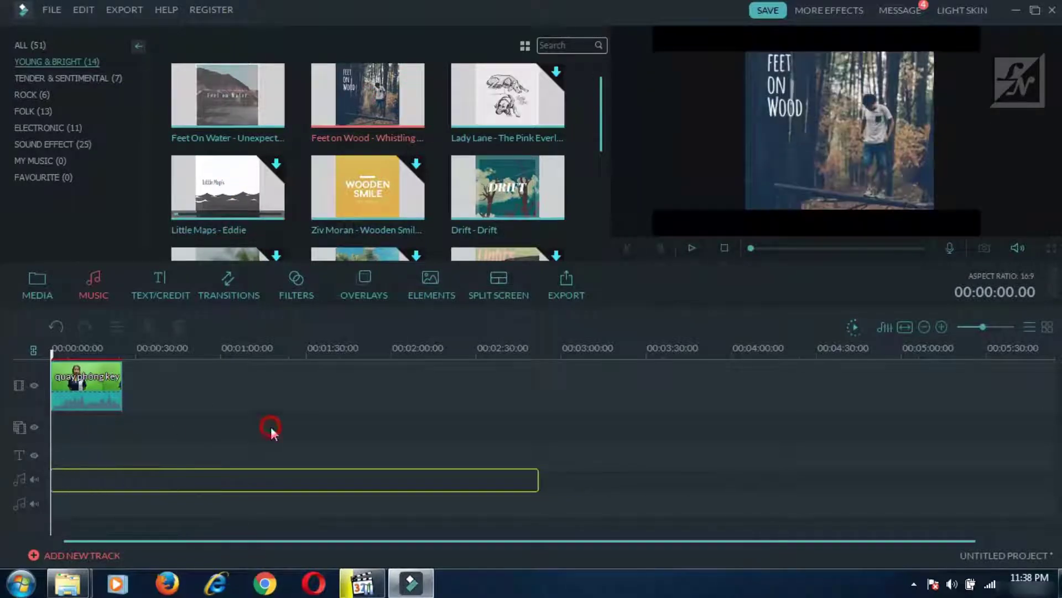
right_click(260, 479)
left_click(317, 467)
left_click(701, 500)
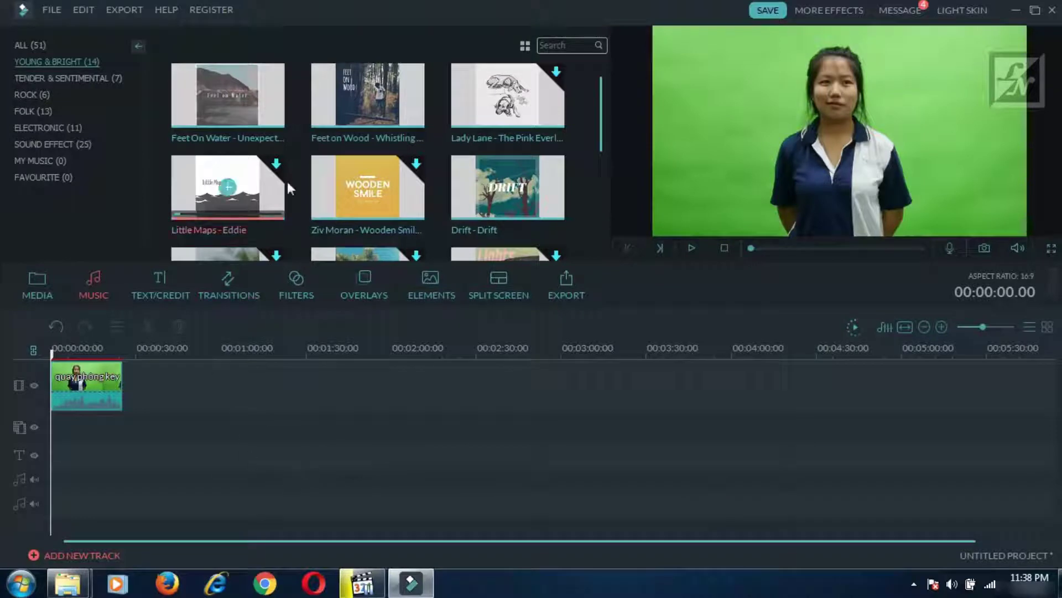
left_click_drag(341, 96, 54, 469)
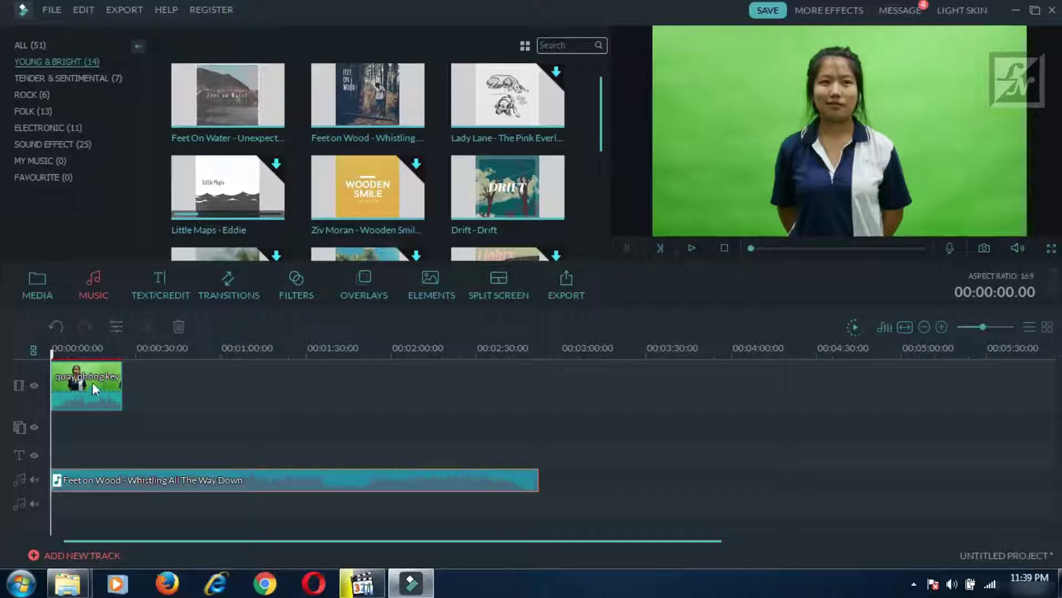
- Lower the Feet on Wood music volume to 56 and play it back with the presenter clip
double_click(197, 479)
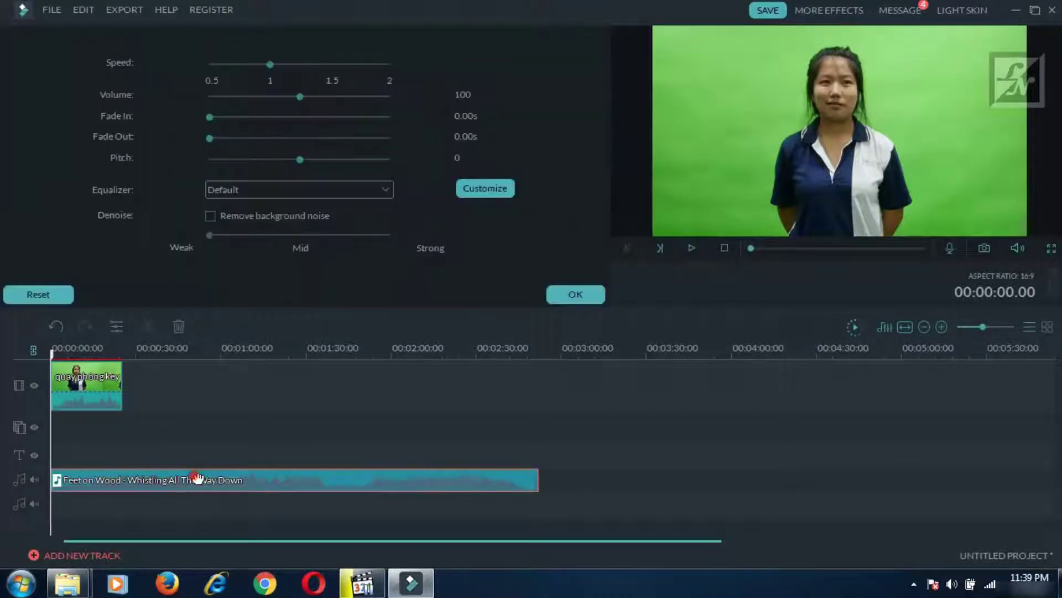
left_click_drag(298, 95, 260, 96)
left_click(575, 294)
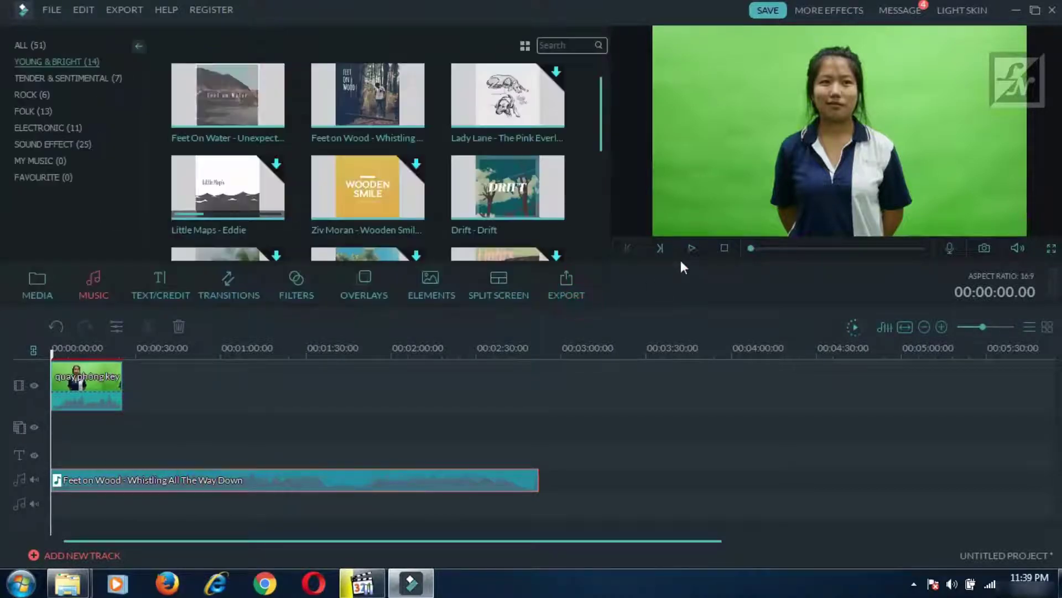
left_click(691, 247)
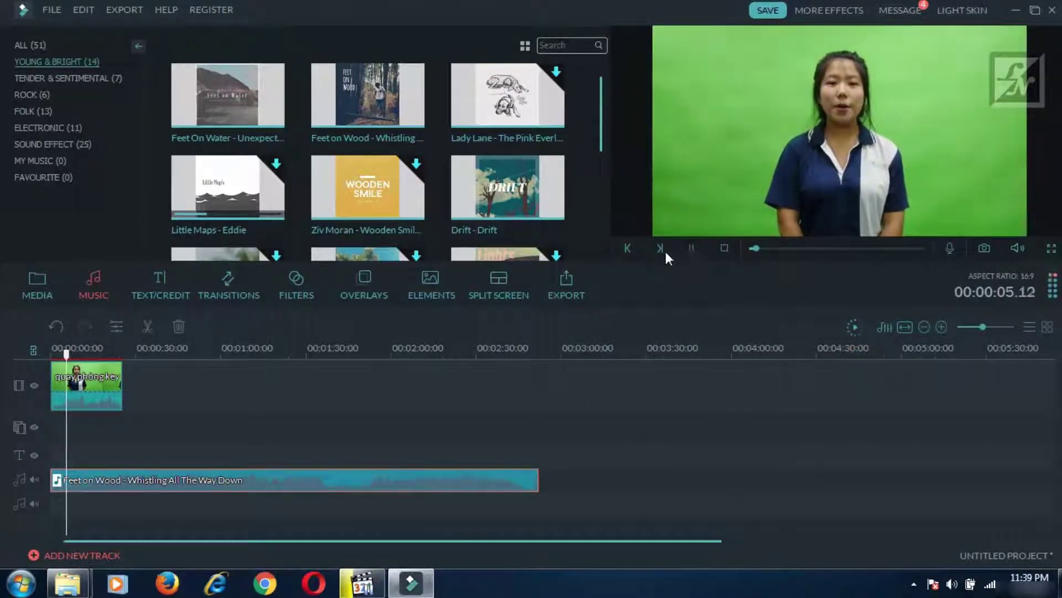
left_click(691, 248)
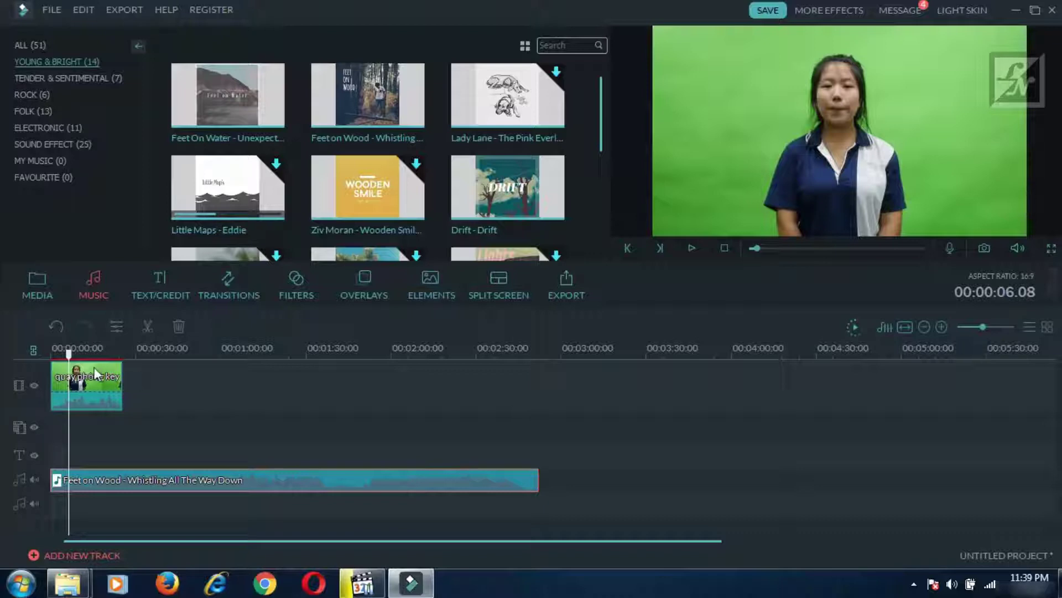
- Detach the presenter clip's audio and delete the detached audio track
left_click(87, 383)
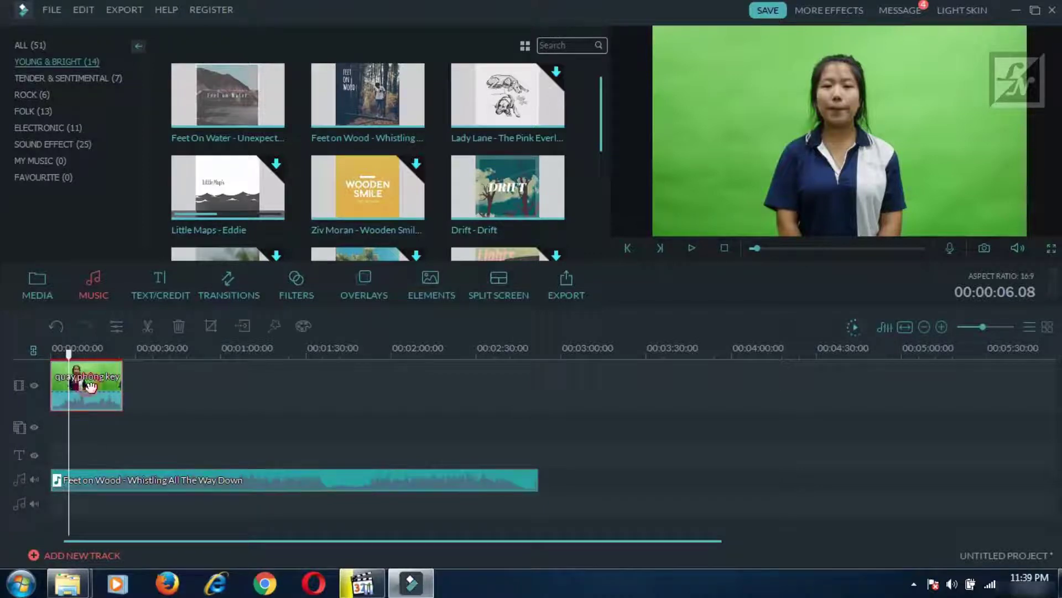
right_click(87, 383)
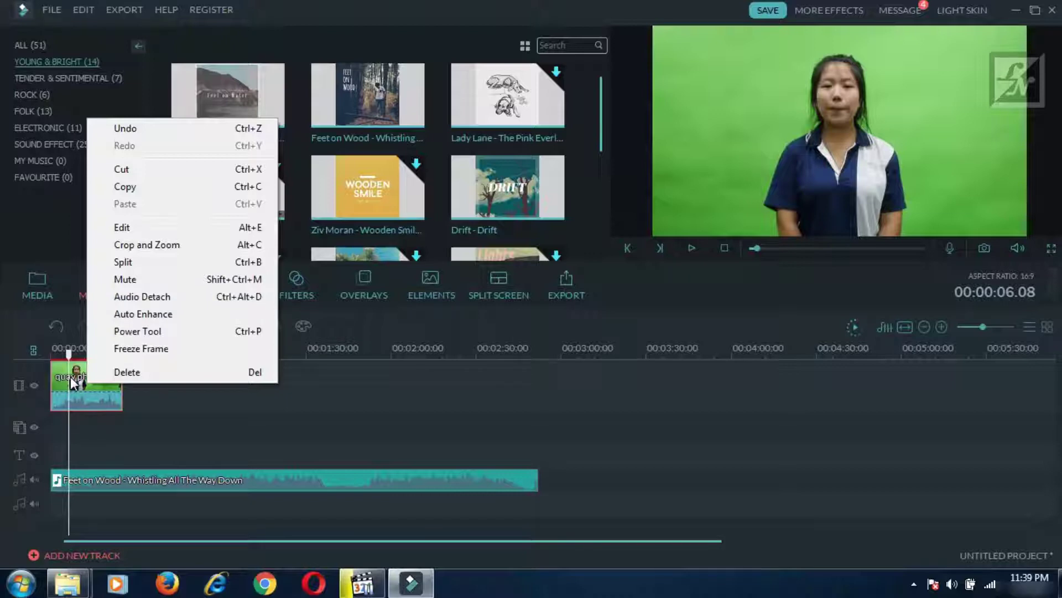
left_click(163, 299)
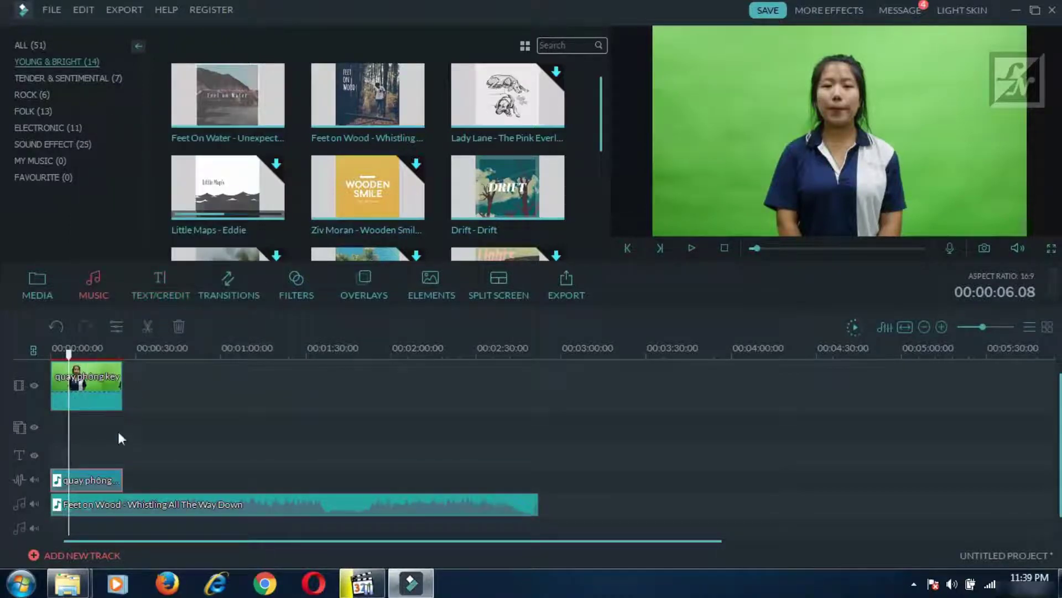
right_click(79, 479)
left_click(96, 470)
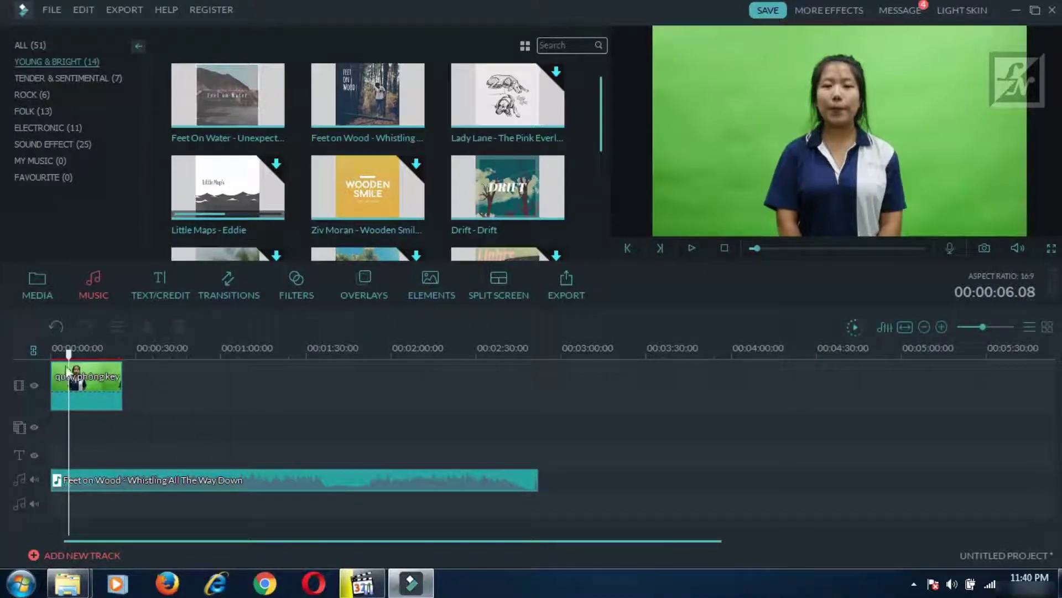
- Replay the timeline from the start to hear only the background music
left_click_drag(68, 353, 30, 362)
left_click(691, 247)
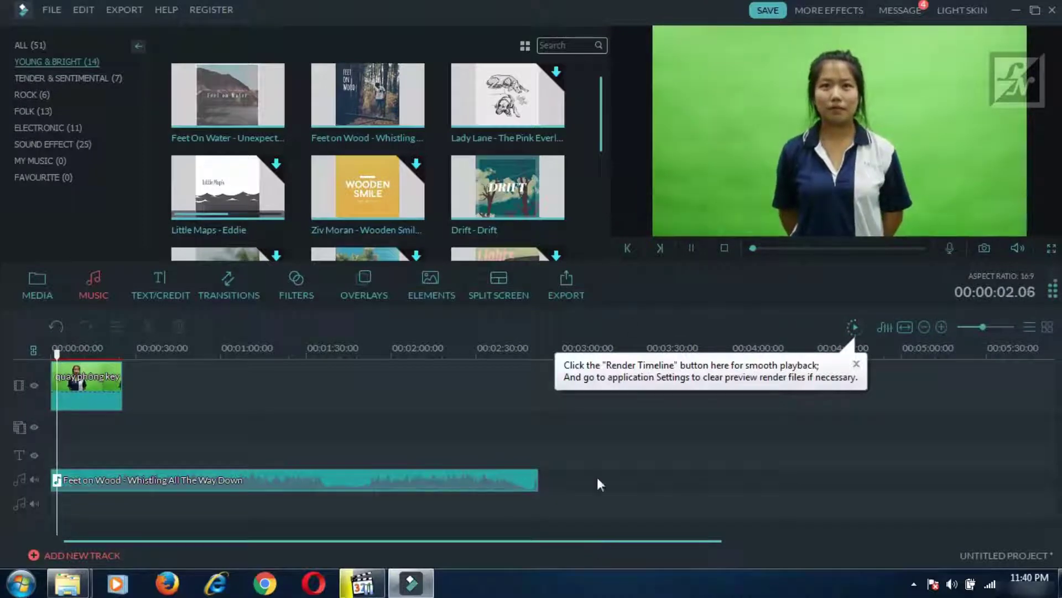
left_click(692, 249)
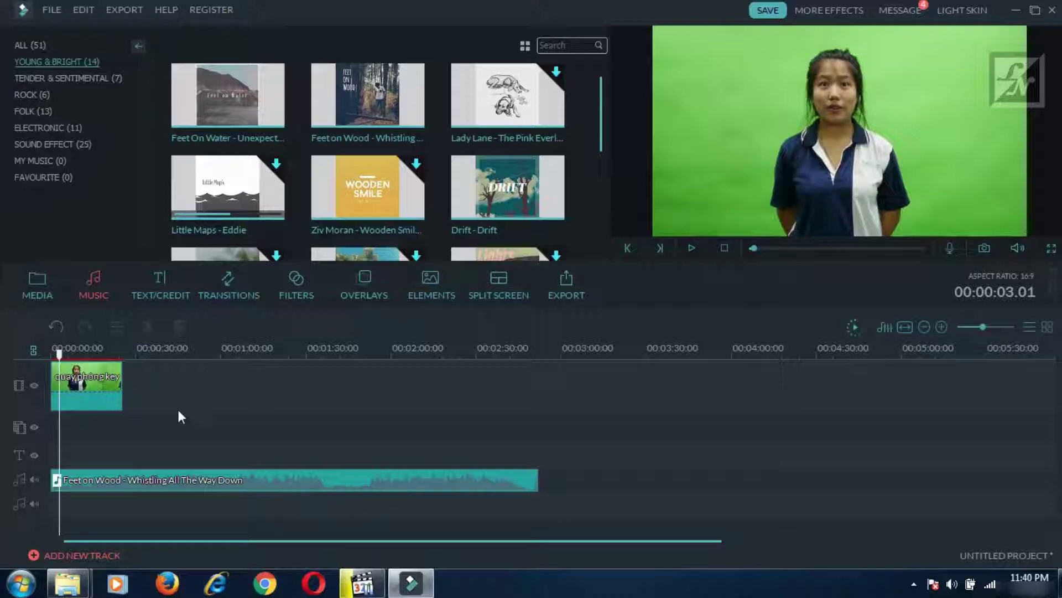
left_click(196, 407)
- Open the Sound Effect category and audition Chickens, Explosion and Glass Break Explosion
left_click(29, 145)
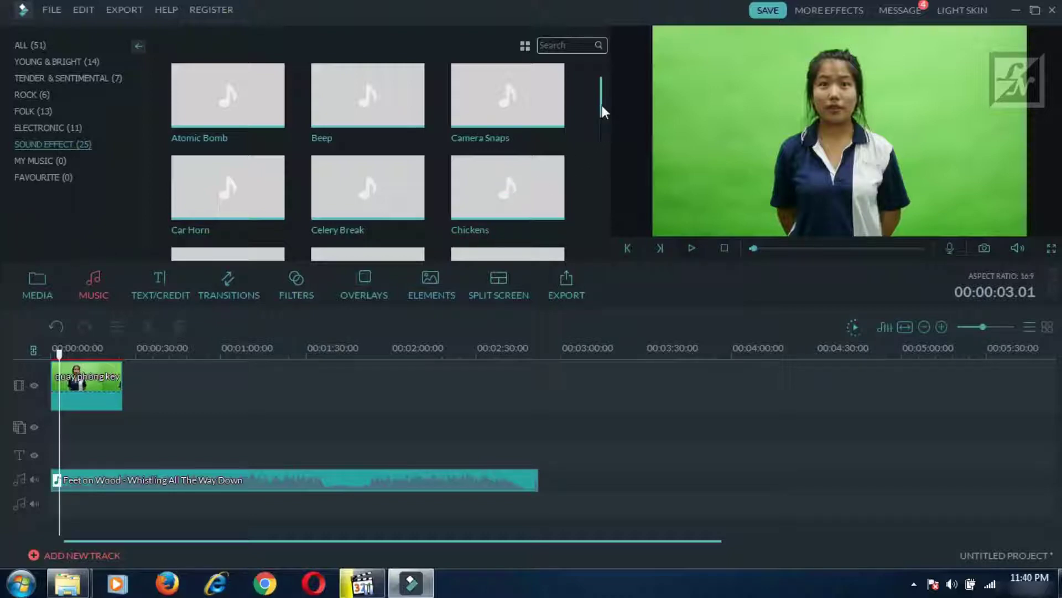
left_click(471, 219)
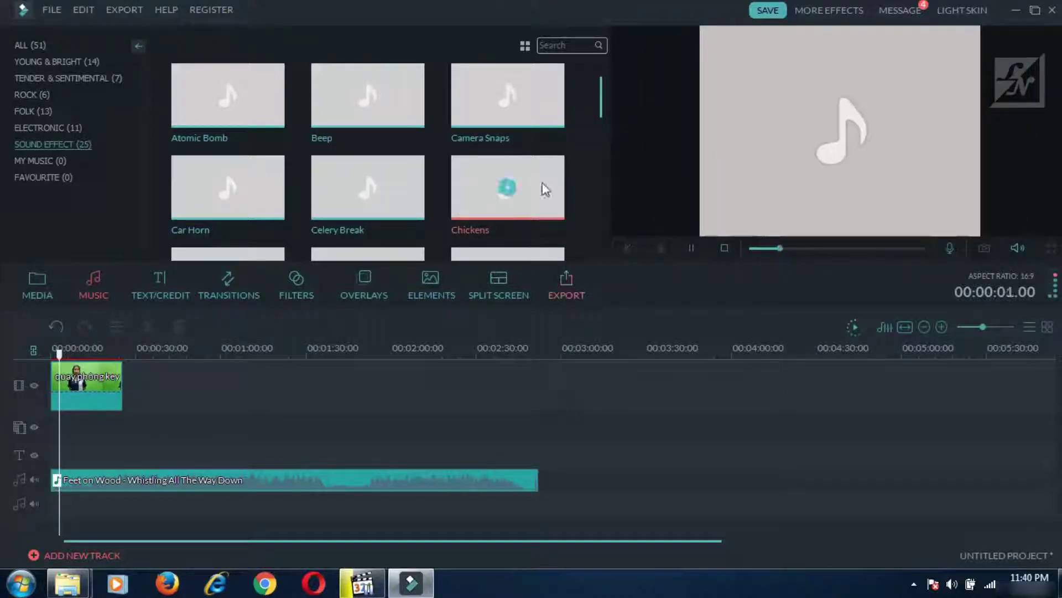
left_click(599, 100)
left_click_drag(600, 101, 589, 168)
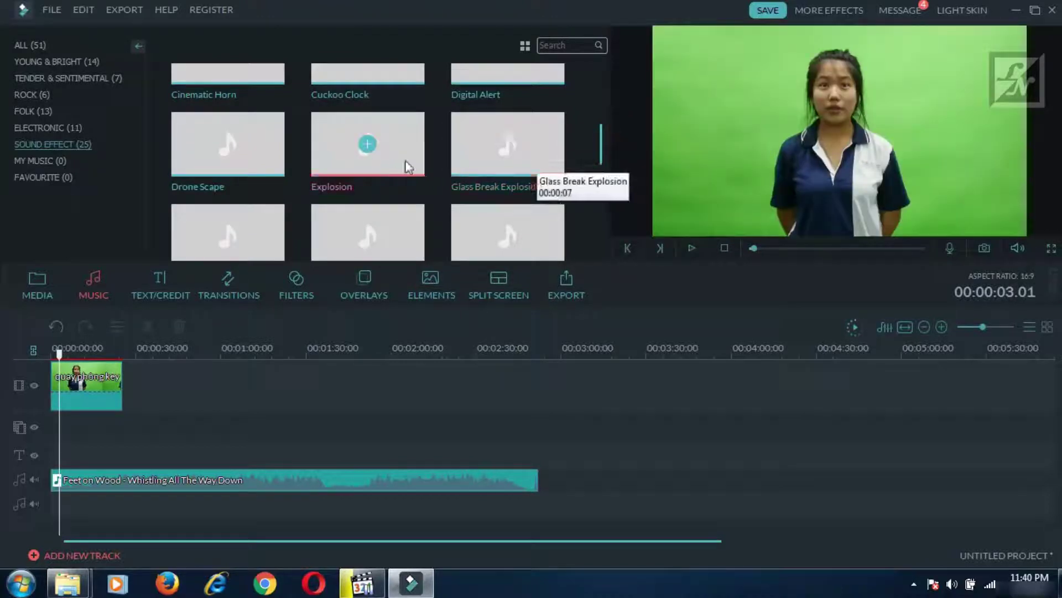
left_click(391, 150)
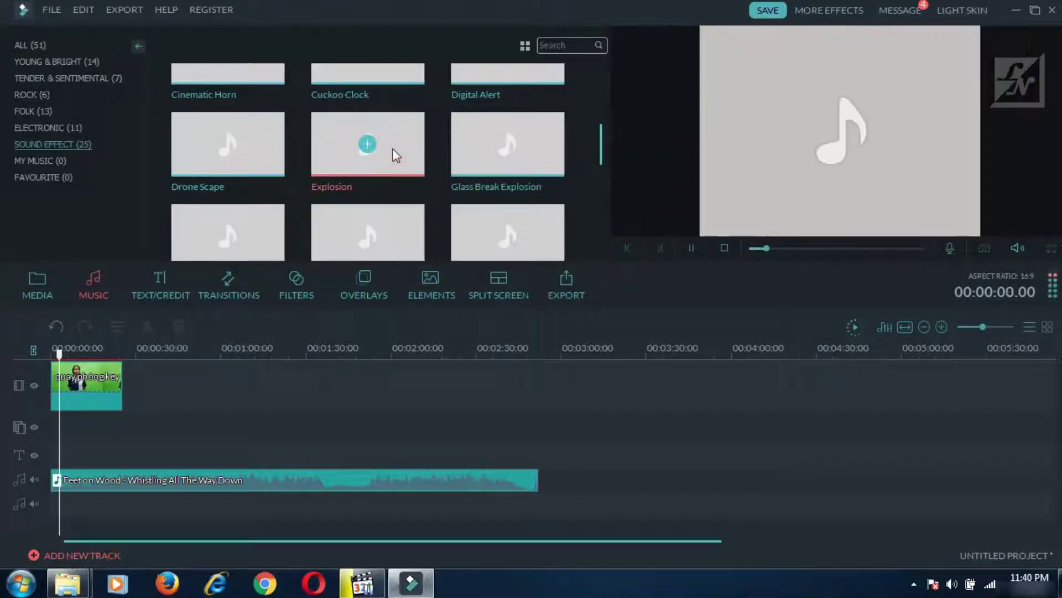
left_click(463, 150)
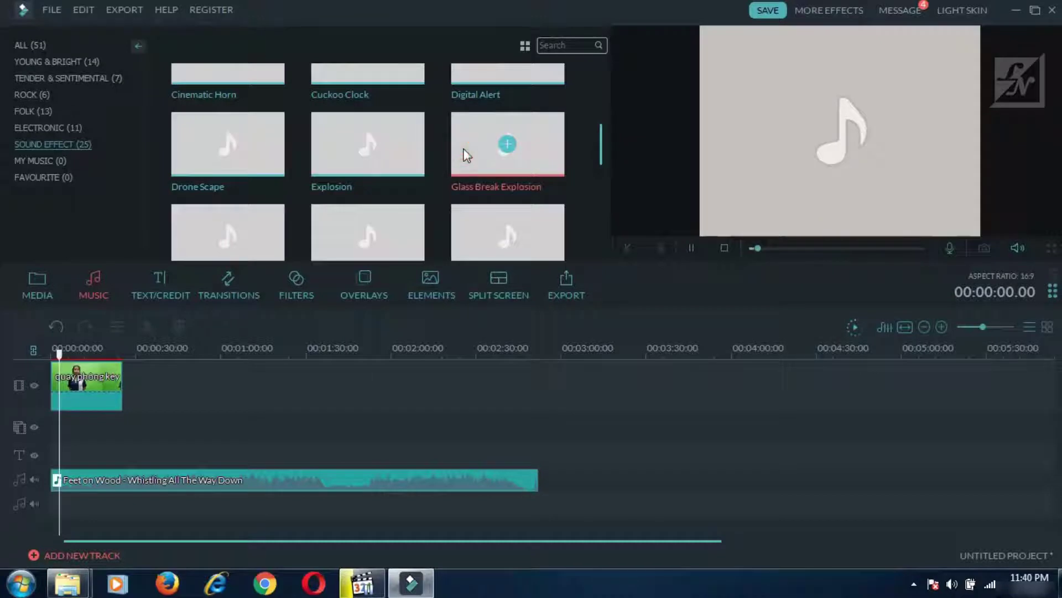
- Stop the preview and audition the Beep sound effect twice
scroll(593, 157, "up", 1)
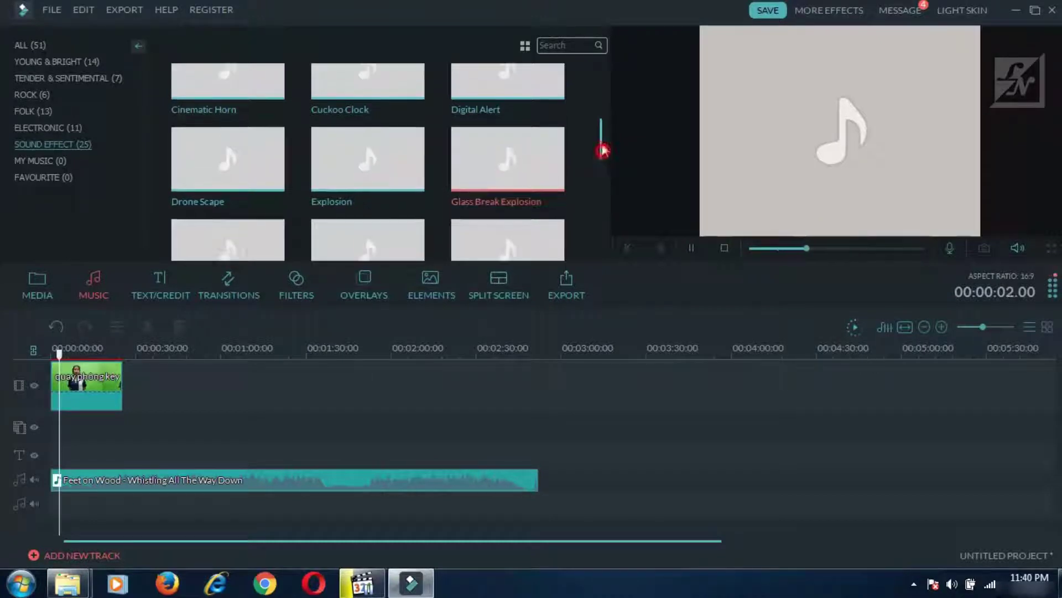
left_click(502, 429)
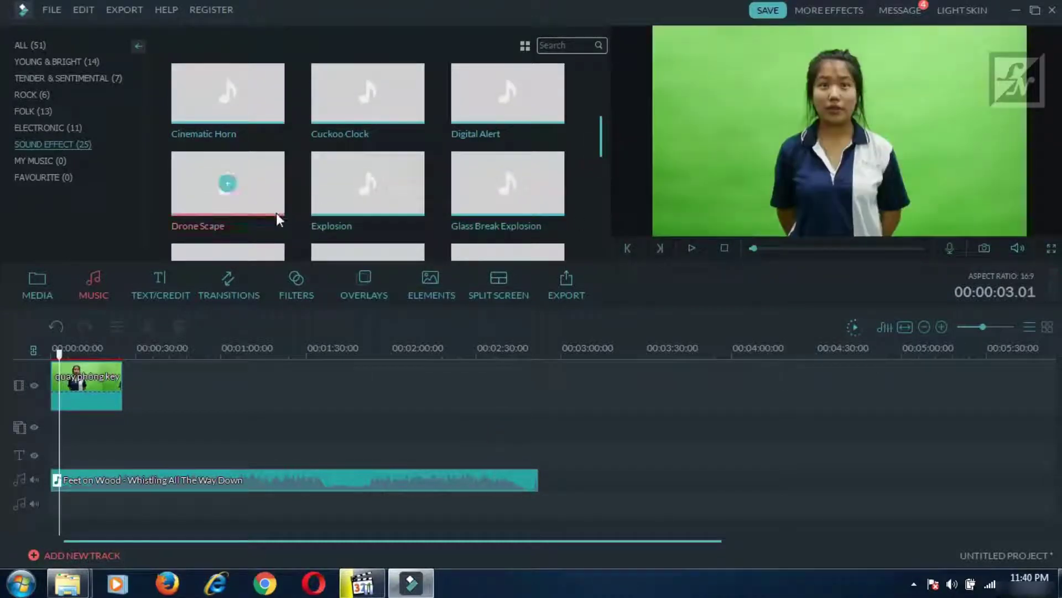
left_click_drag(595, 141, 599, 100)
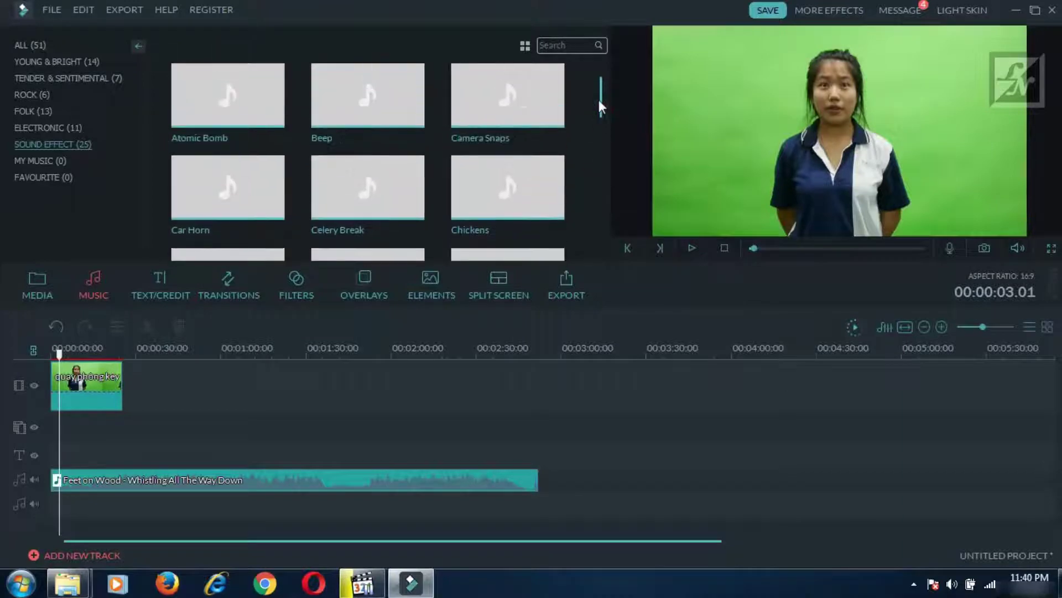
left_click(390, 100)
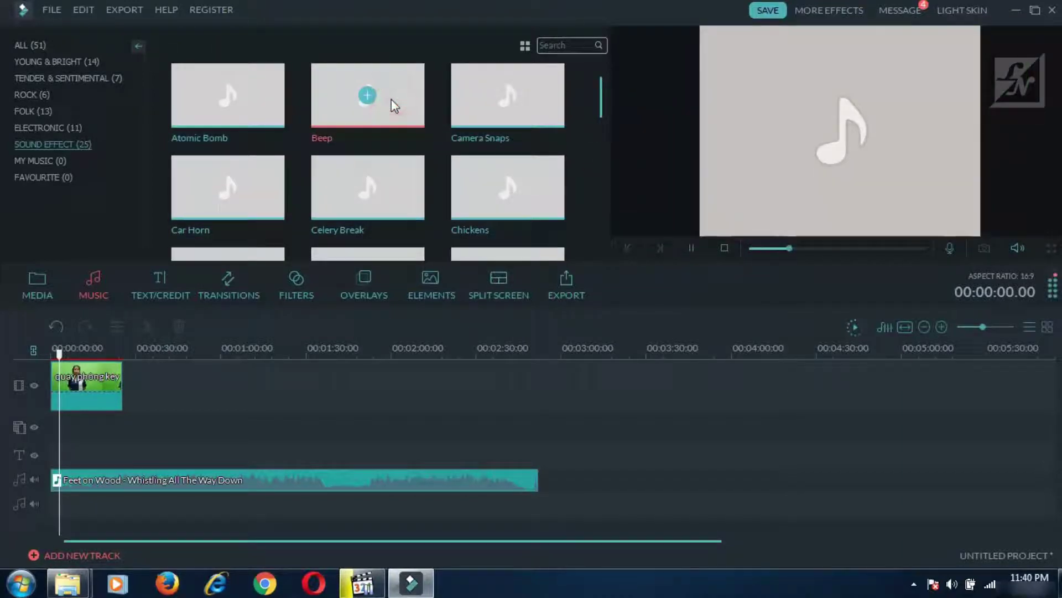
left_click(240, 400)
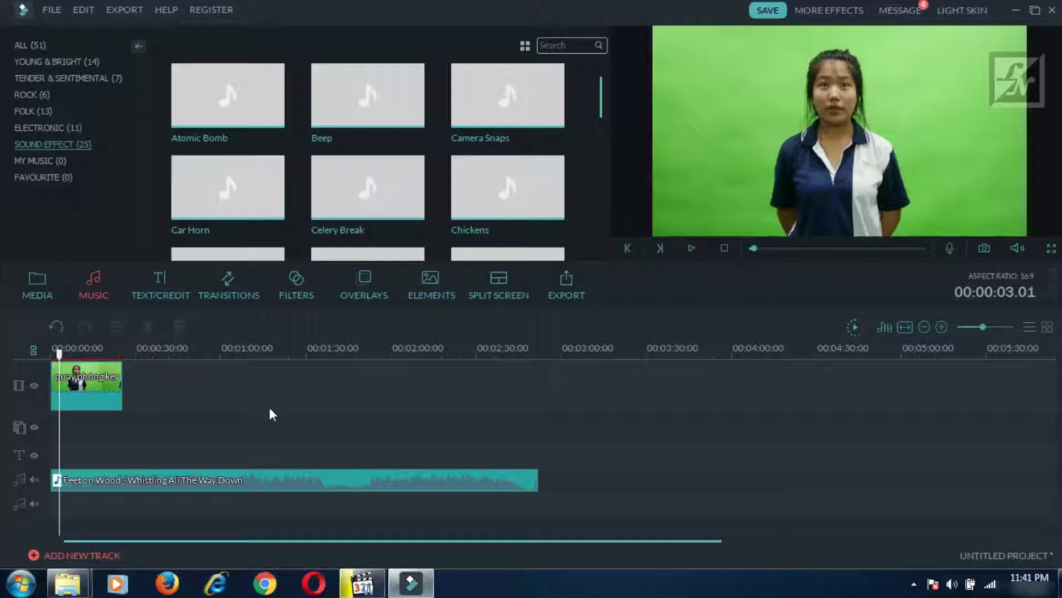
double_click(400, 105)
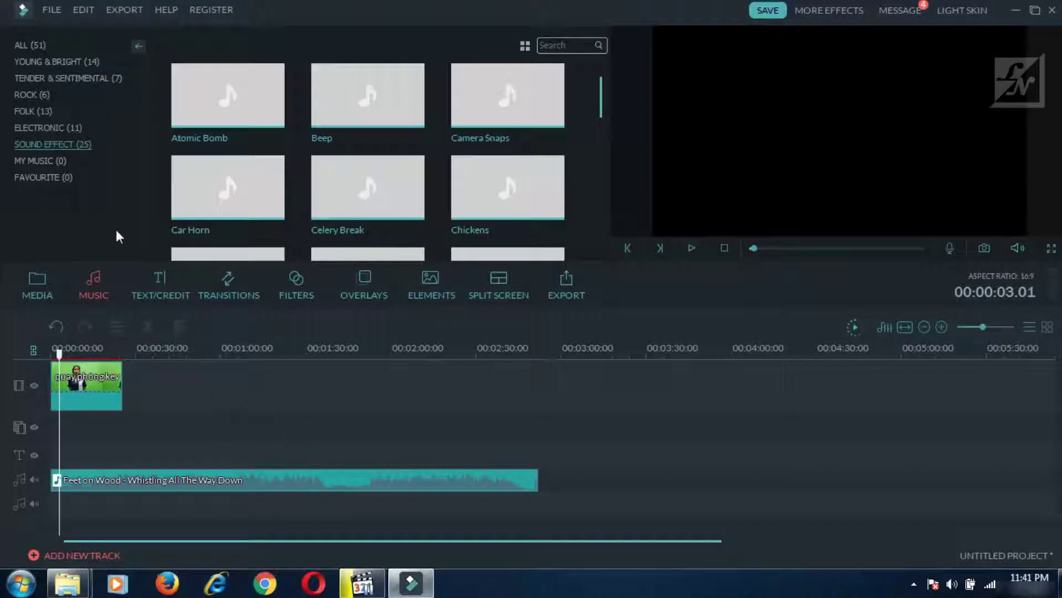
- Browse the Custom, Opener, Titles, Lower 3rds, Subtitles, End Credits and Favourite text categories
left_click(164, 274)
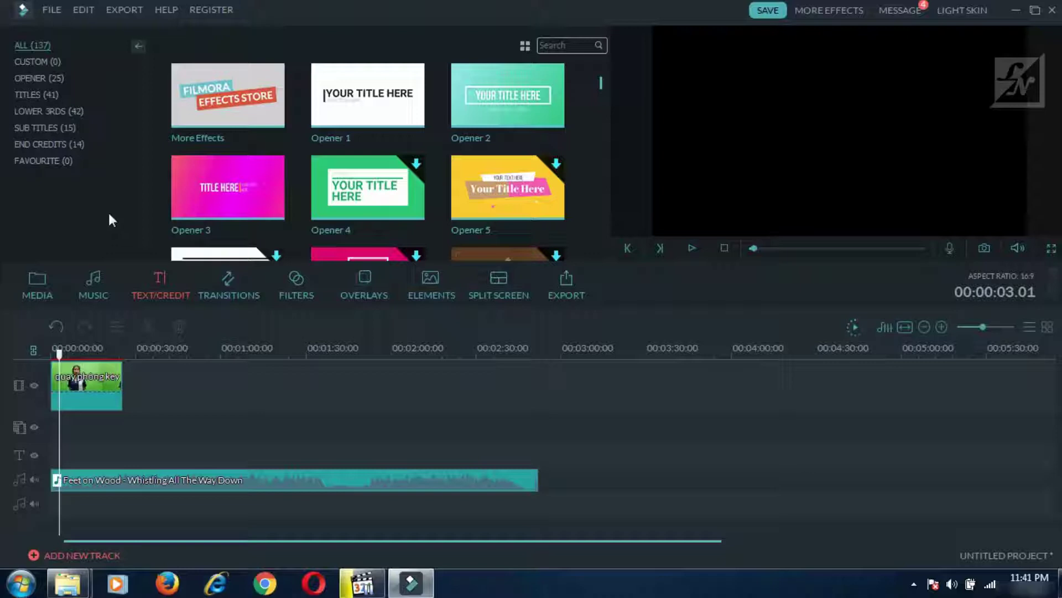
left_click(76, 215)
left_click(35, 63)
left_click(34, 78)
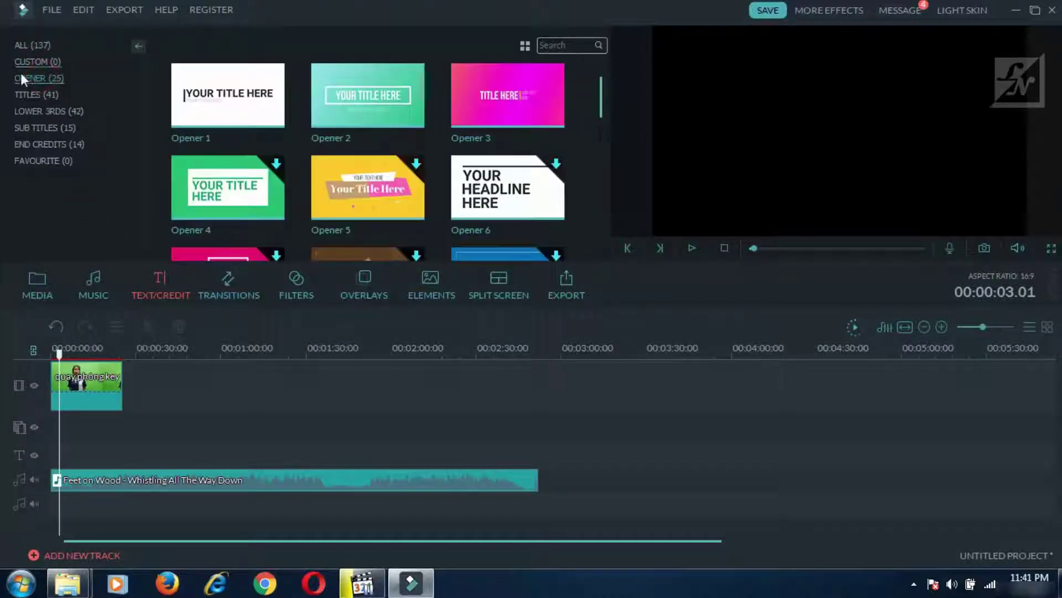
left_click(24, 96)
left_click(38, 108)
left_click(38, 128)
left_click(40, 145)
left_click(40, 161)
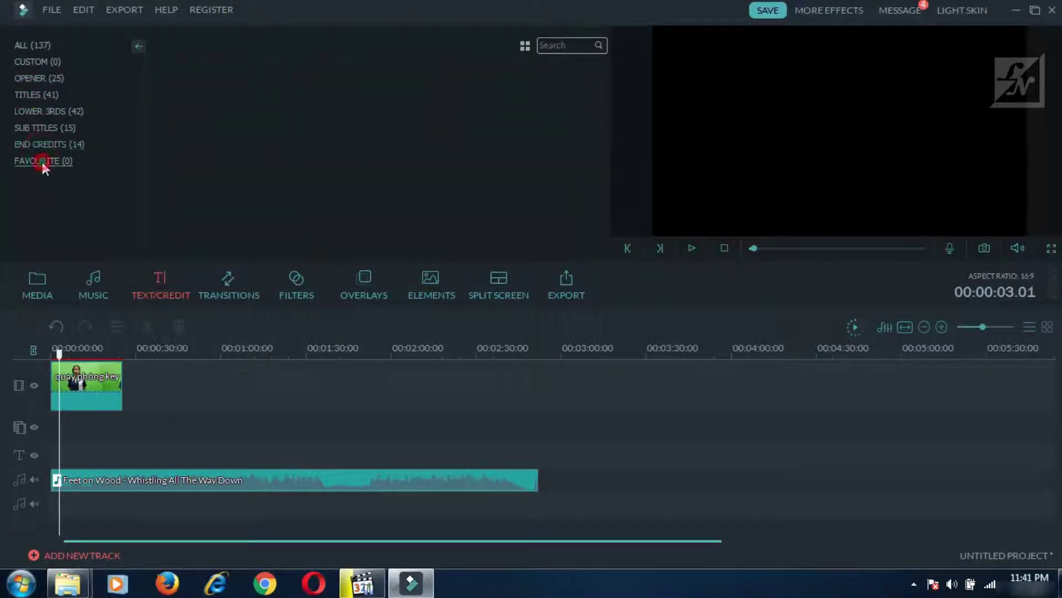
left_click(31, 93)
- Preview Title 4, Title 6, Title 3 and Title 1, ending on the boxed Title 2 preset
left_click(200, 185)
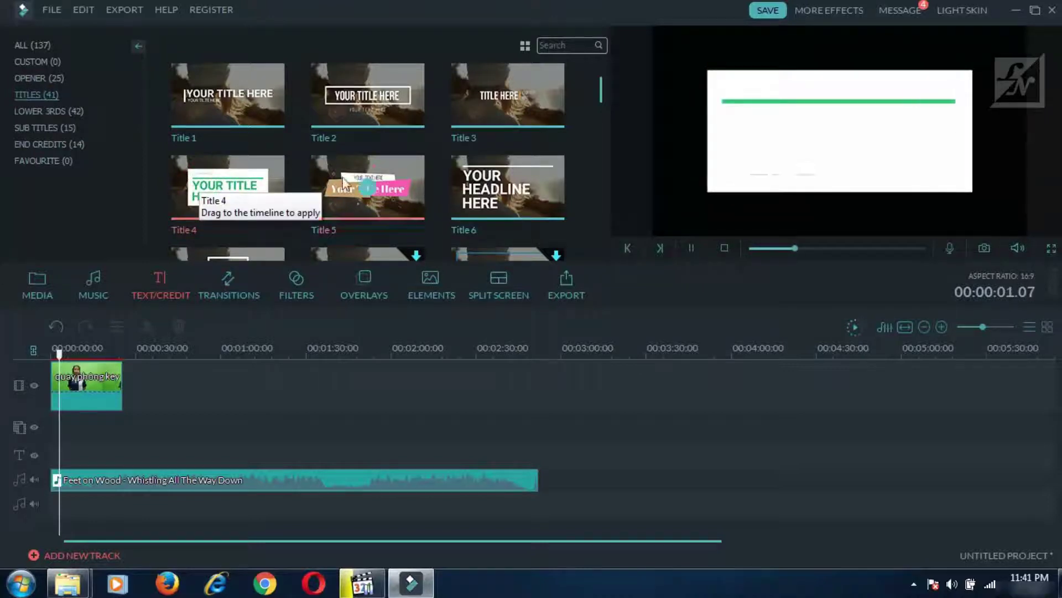
left_click(471, 185)
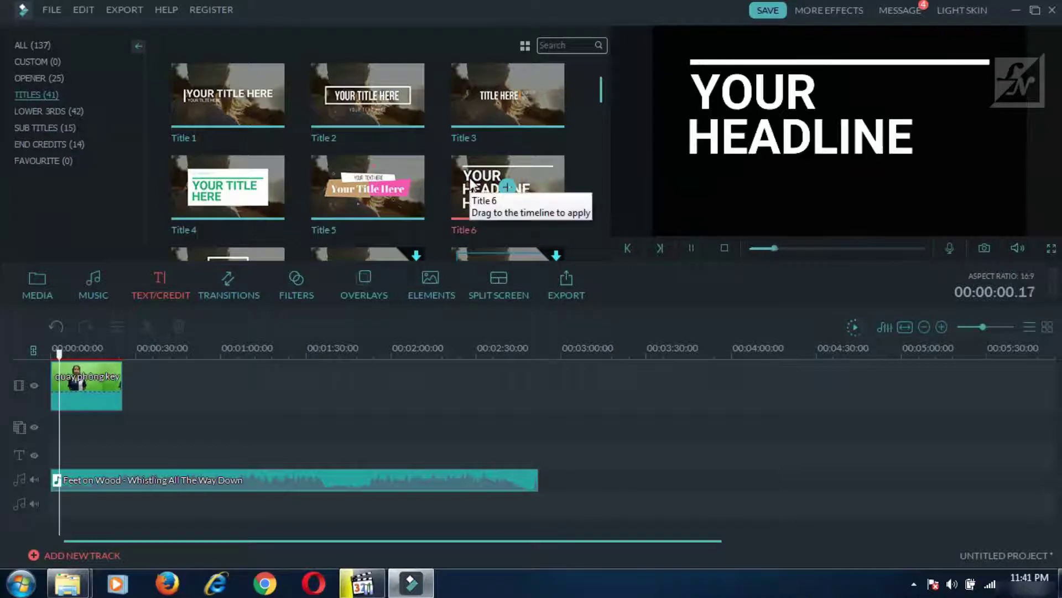
left_click(477, 95)
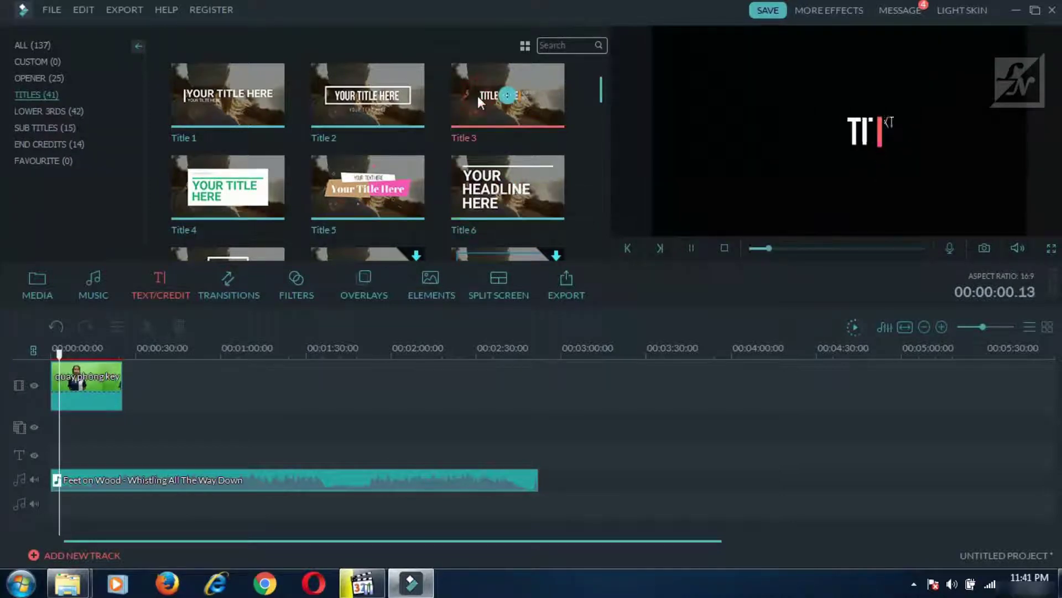
left_click(407, 93)
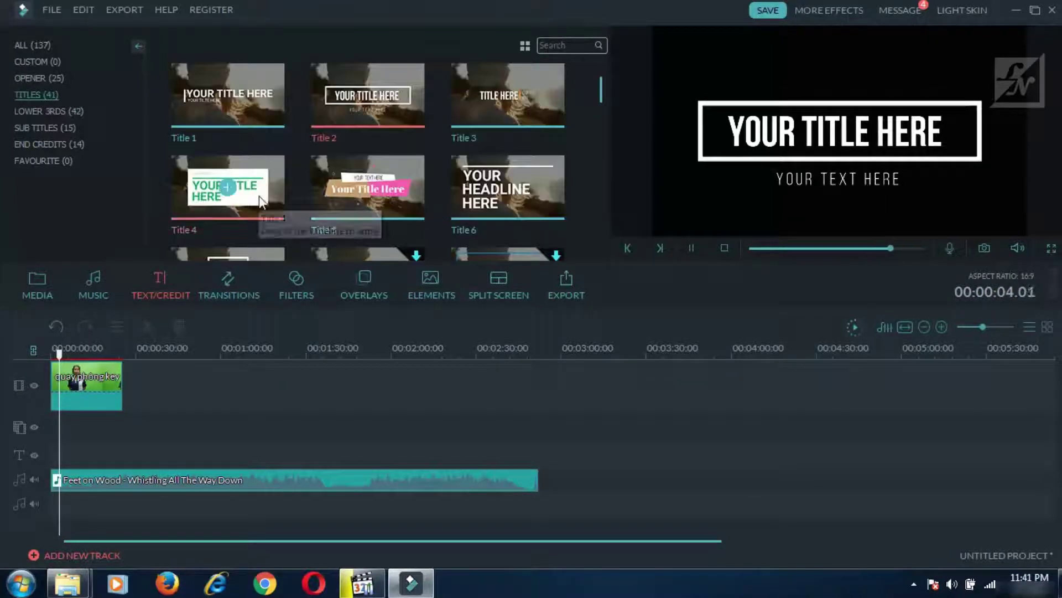
left_click(261, 100)
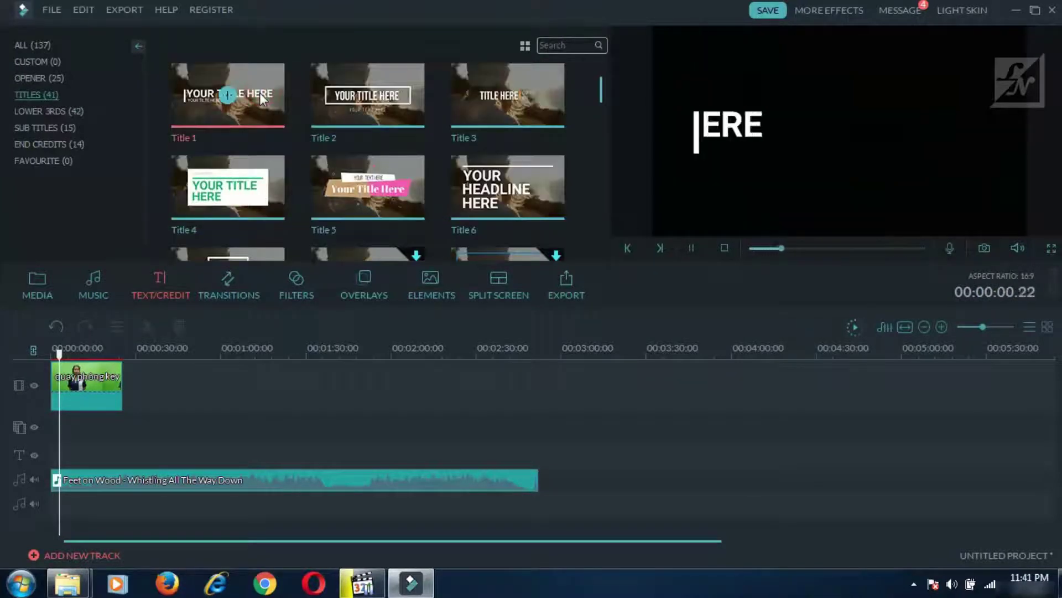
left_click(391, 98)
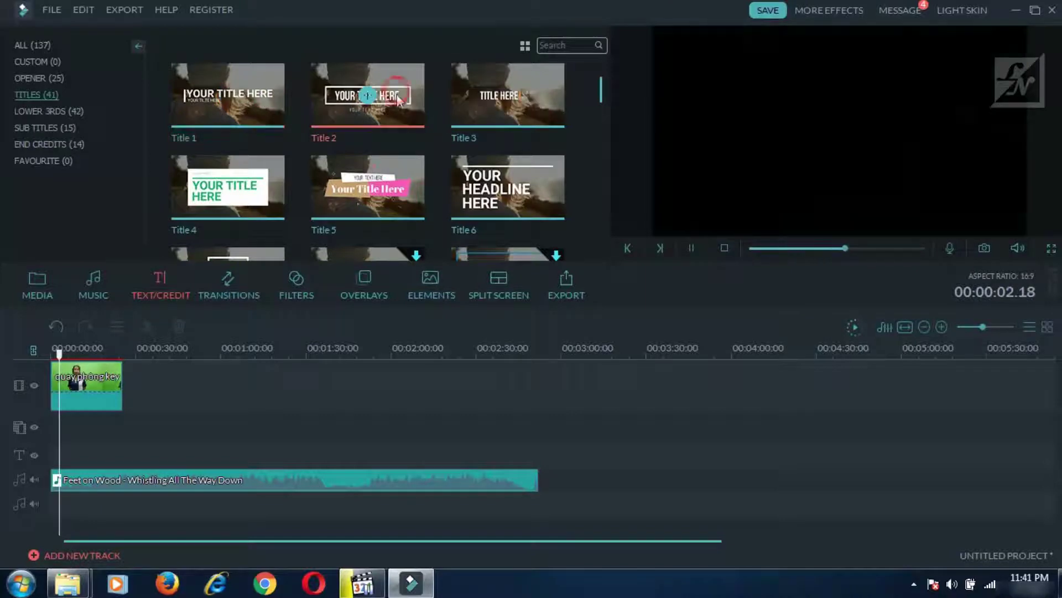
- Place the Title 2 'YOUR TITLE HERE' box on the text track at 00:00 and preview it
left_click_drag(390, 98, 53, 449)
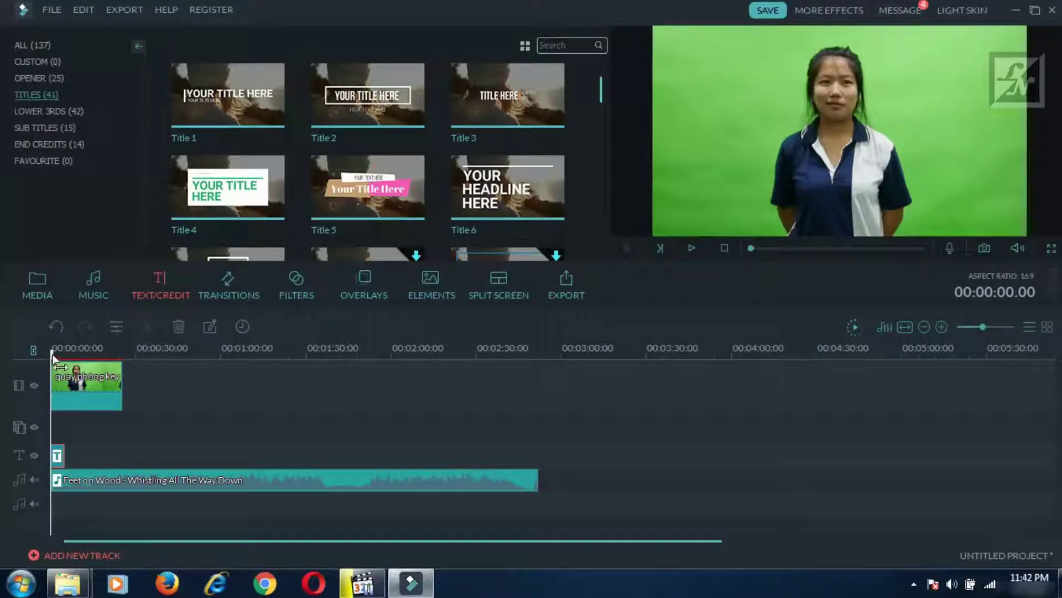
left_click(691, 249)
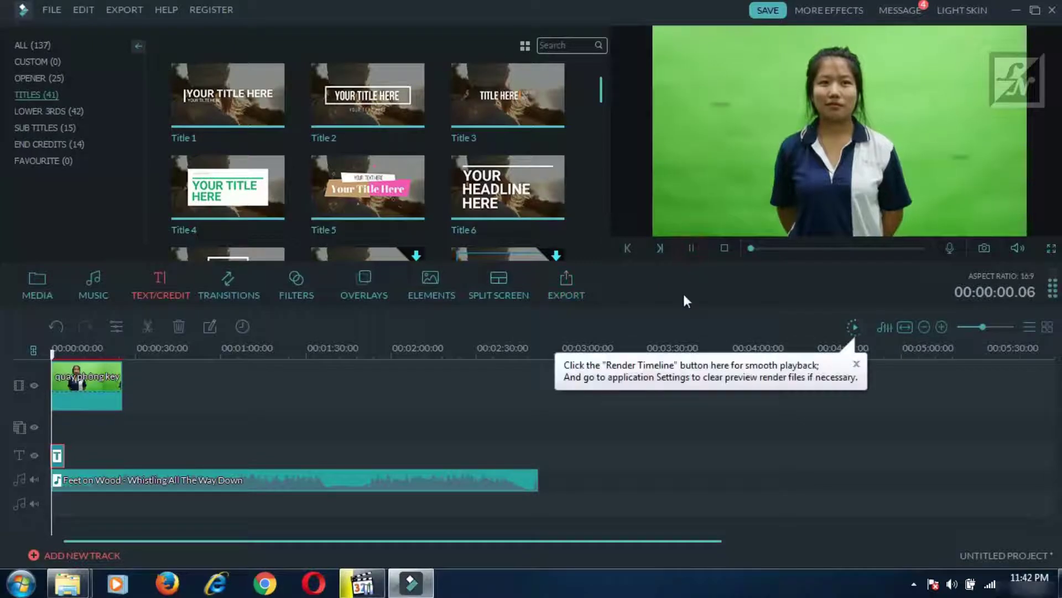
left_click(692, 249)
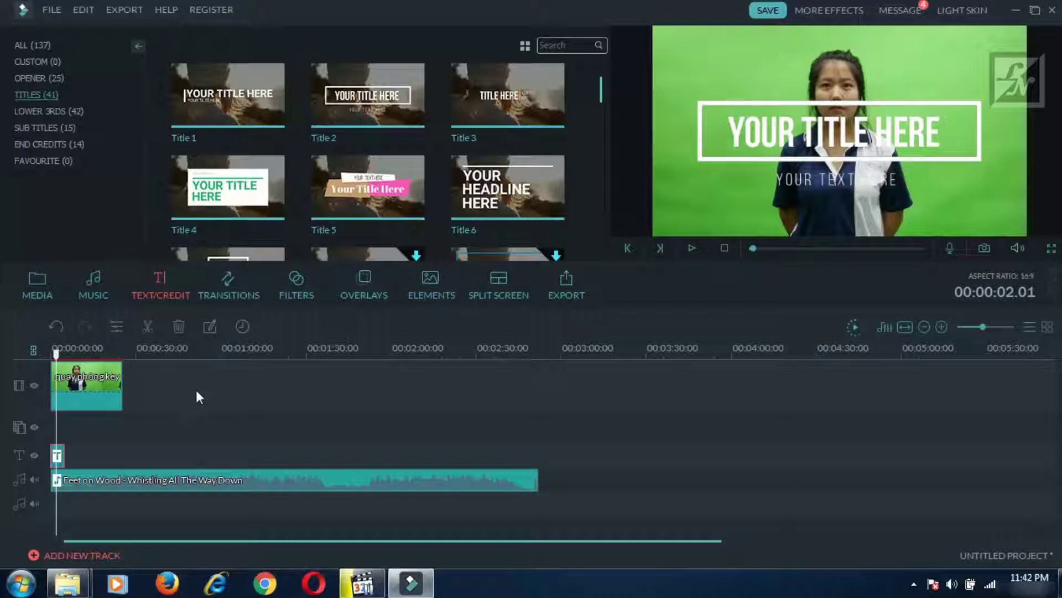
- Replace the boxed title's main line with the presenter's name in Bebas Neue 80, centred in the white box
double_click(58, 455)
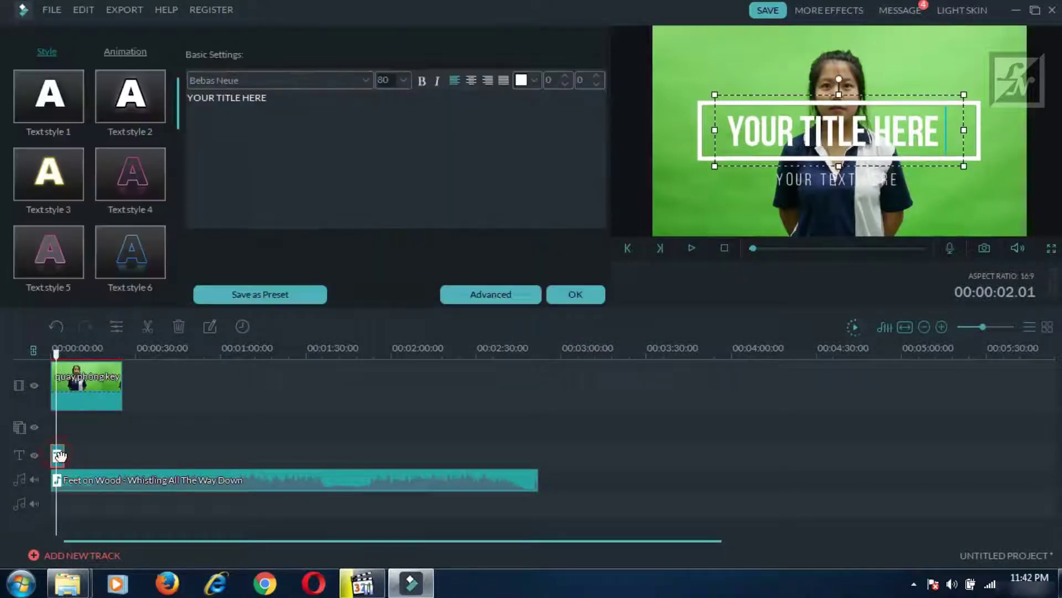
key("ctrl+a")
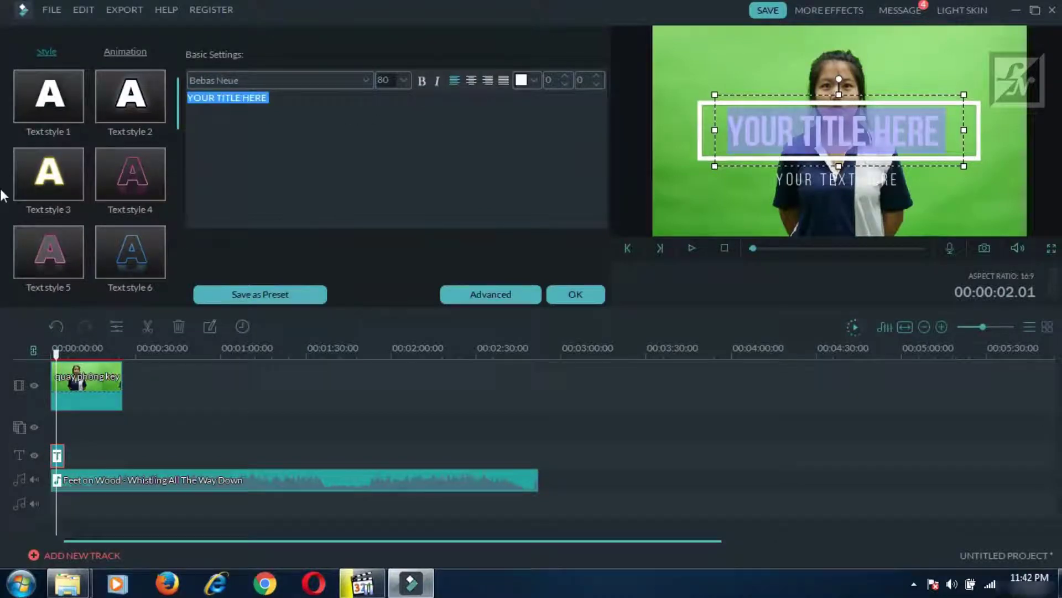
type("KIU")
key("BackSpace")
key("BackSpace")
key("BackSpace")
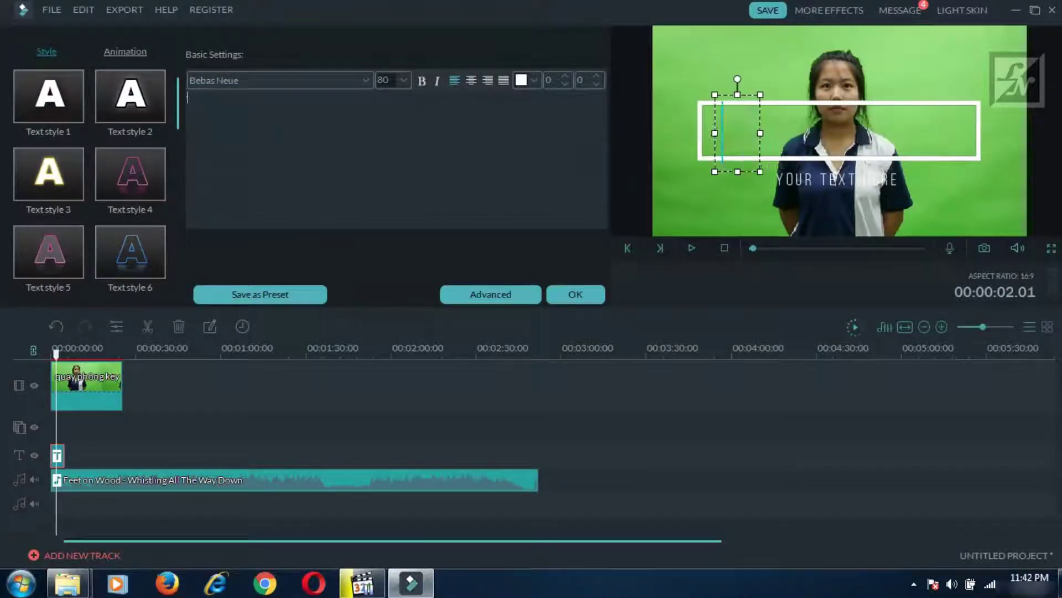
type("Loi ng")
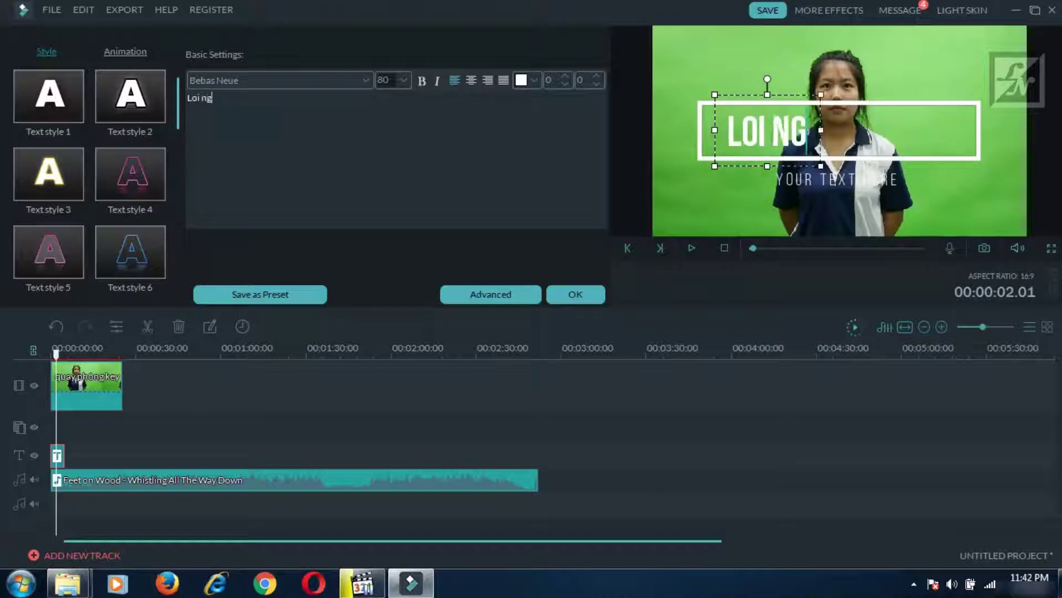
key("BackSpace")
key("BackSpace")
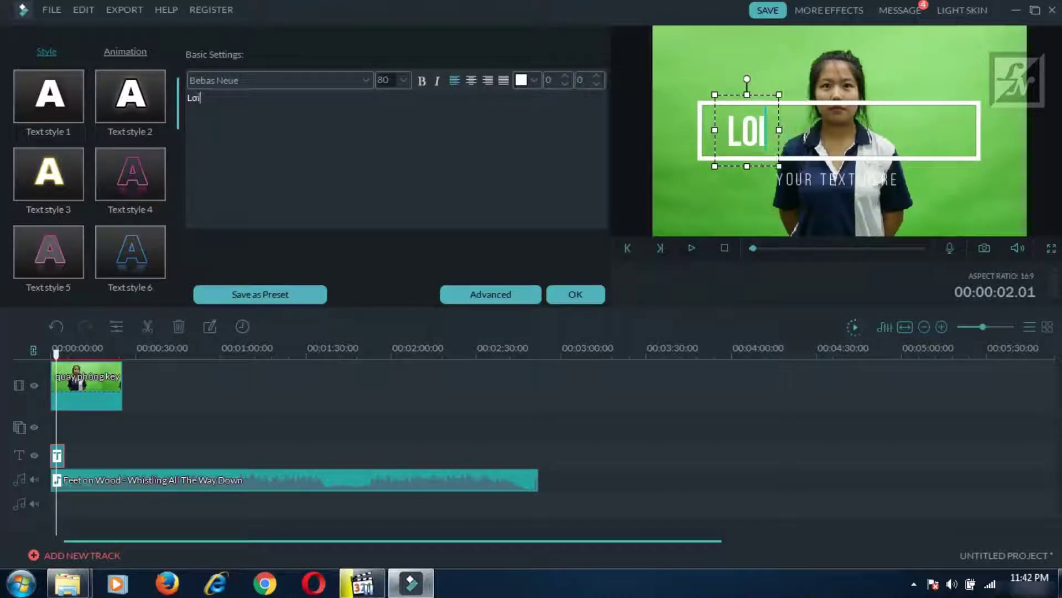
type("Nguy")
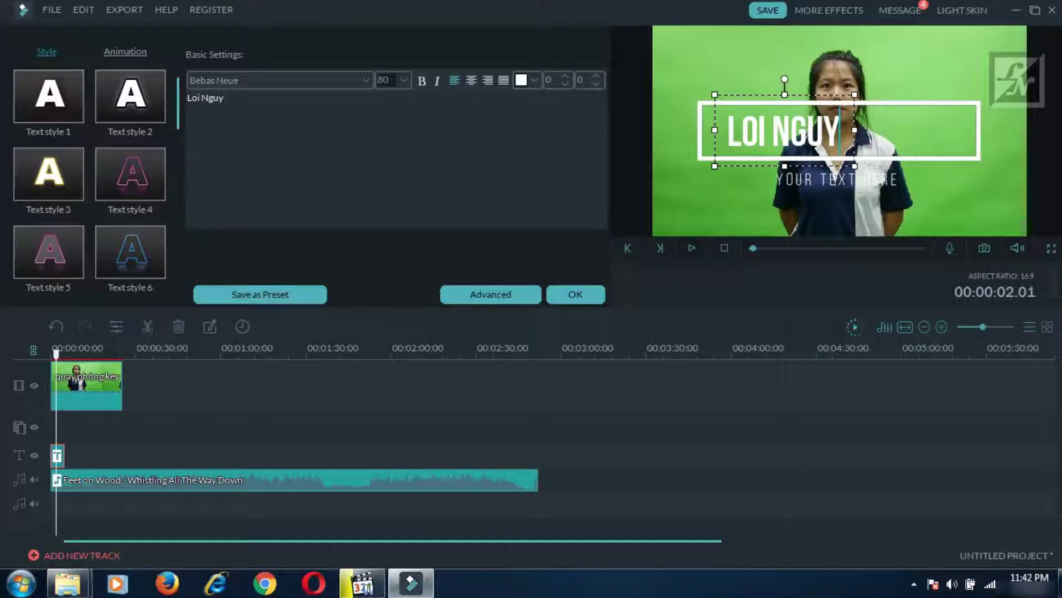
type("eb")
key("BackSpace")
type("n")
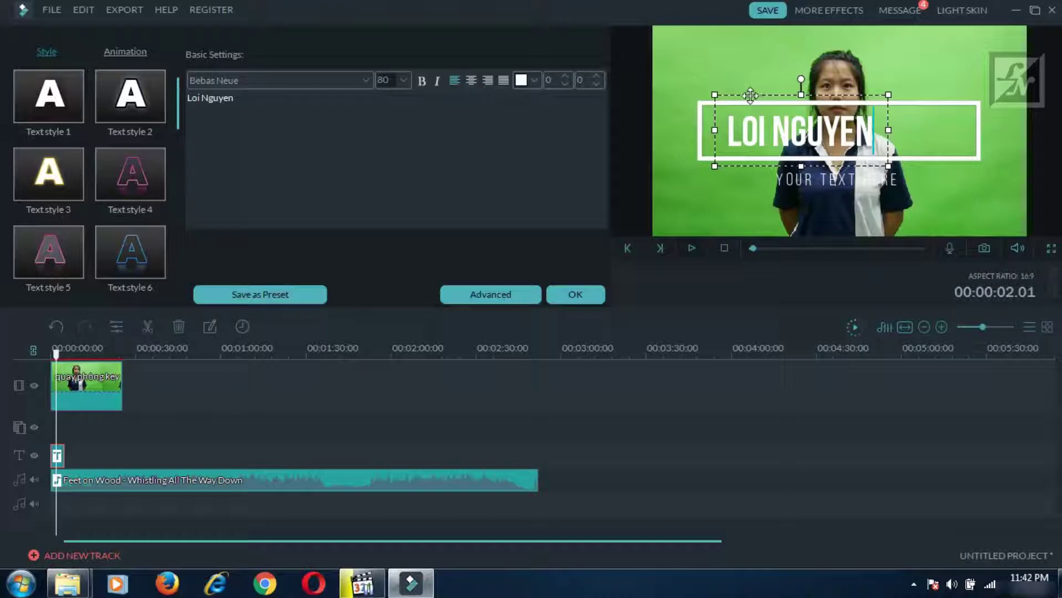
left_click_drag(742, 92, 775, 92)
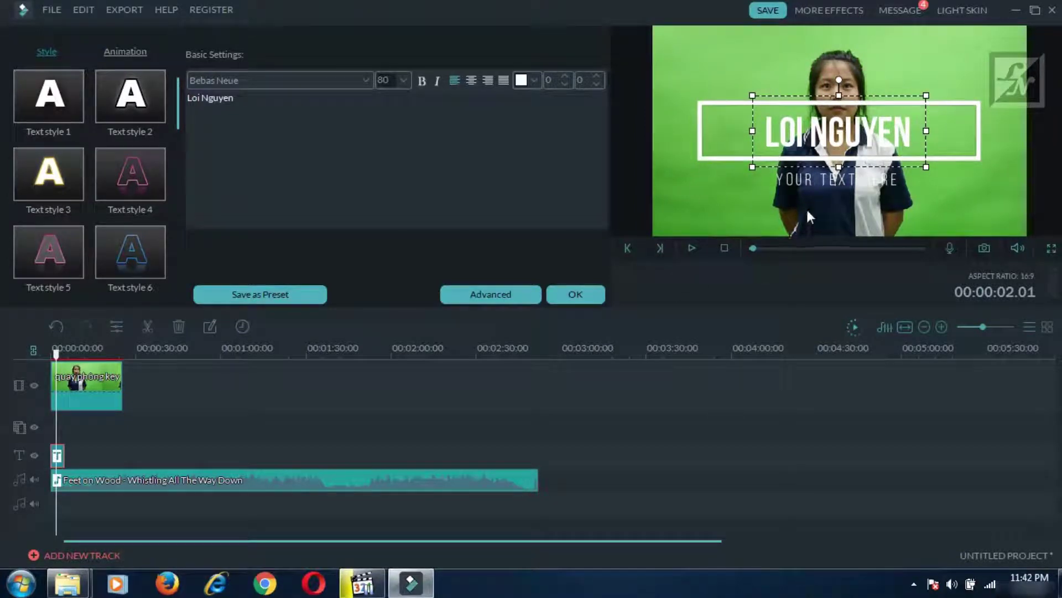
- Change the subtitle placeholder to 'filmora' and shift it right below the box
left_click(791, 178)
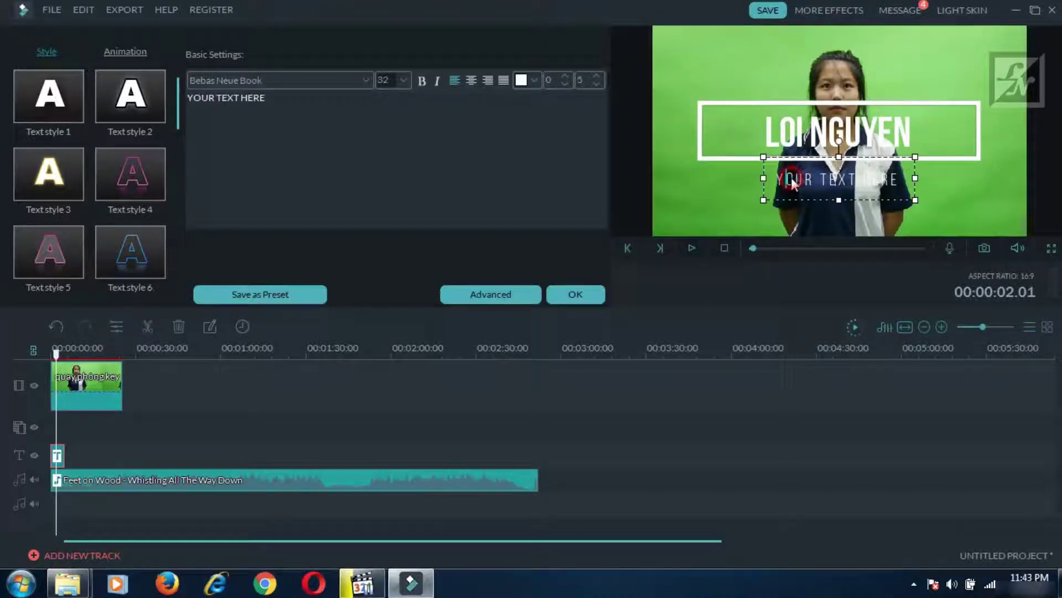
triple_click(455, 122)
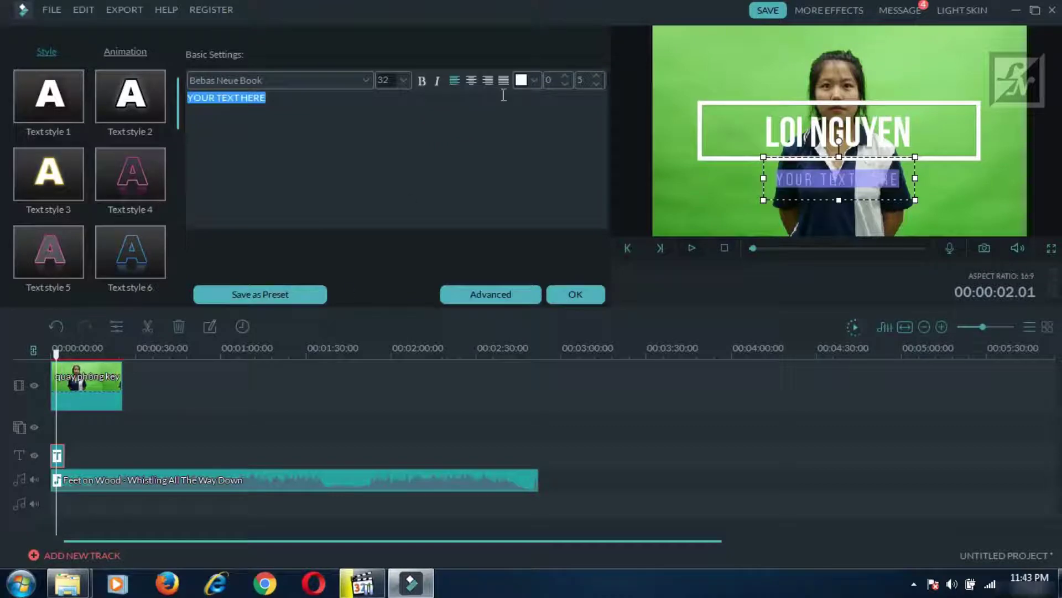
key("BackSpace")
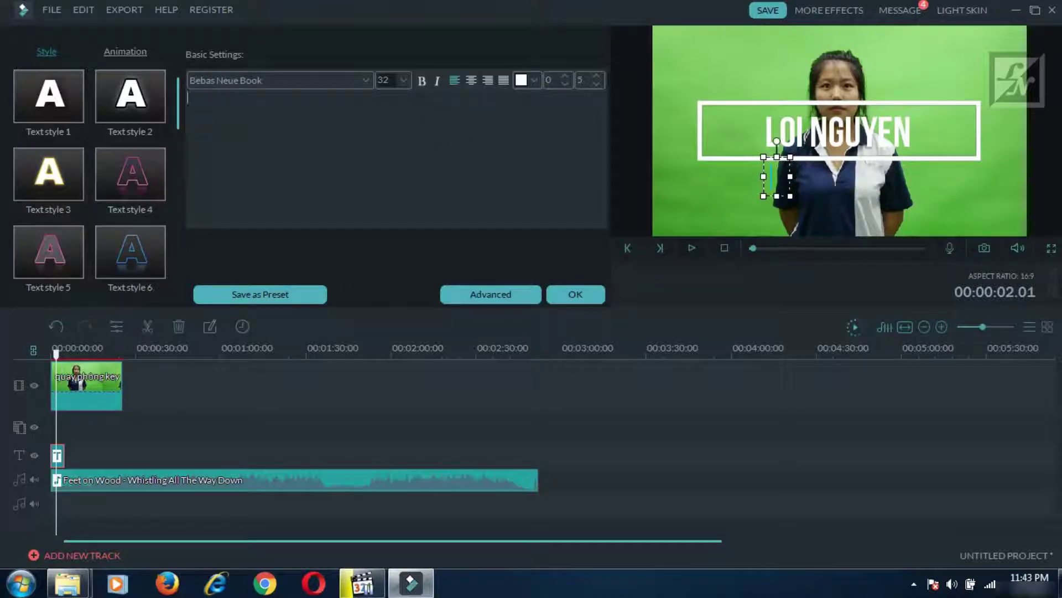
type("f")
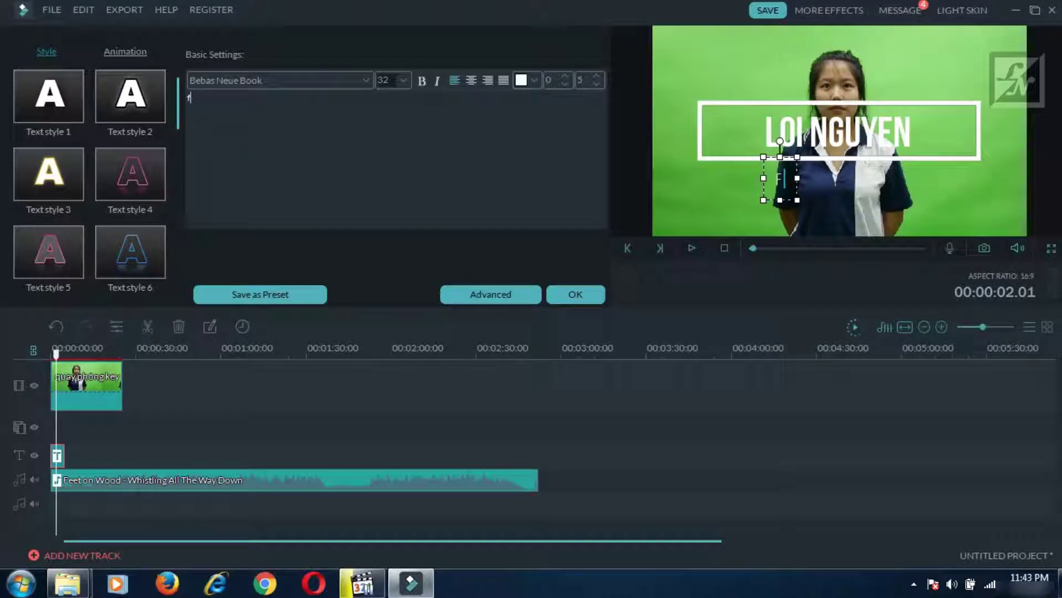
type("ilmo")
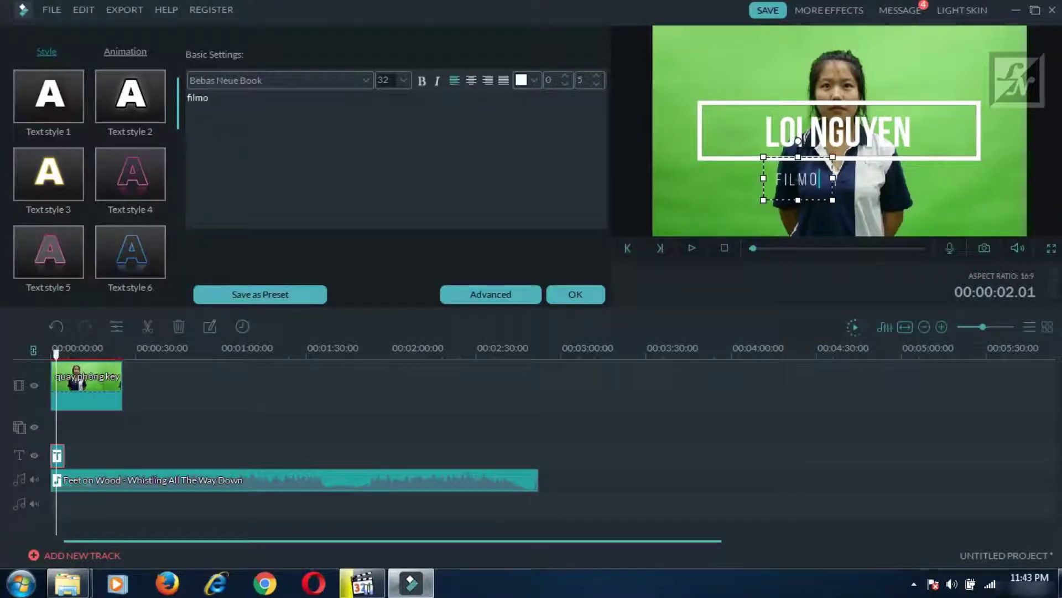
type("e")
key("BackSpace")
type("ra")
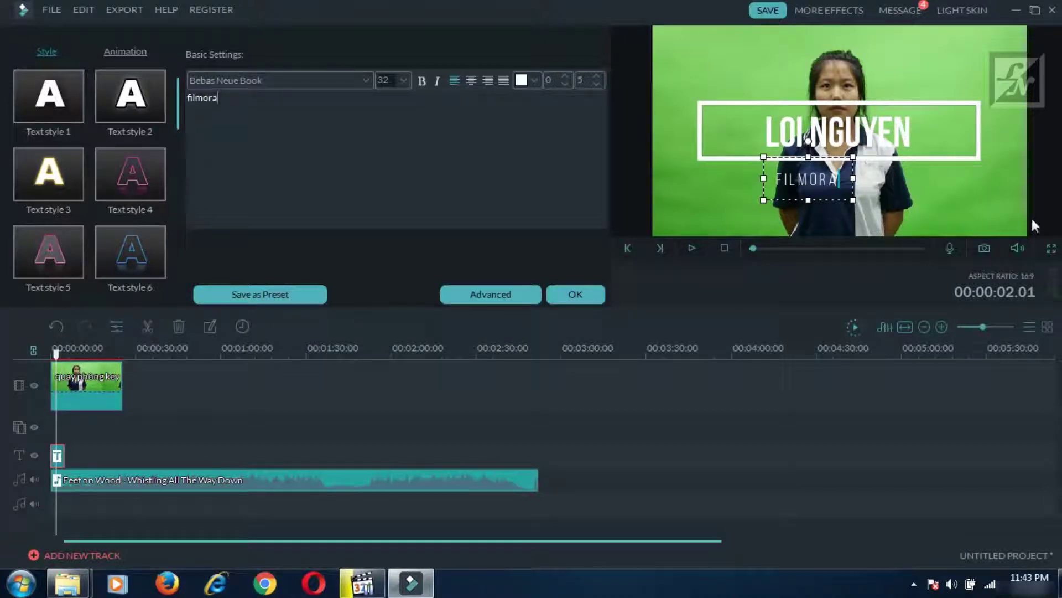
left_click_drag(835, 201, 973, 191)
- Apply the title edits and play the preview to check the result
left_click(721, 453)
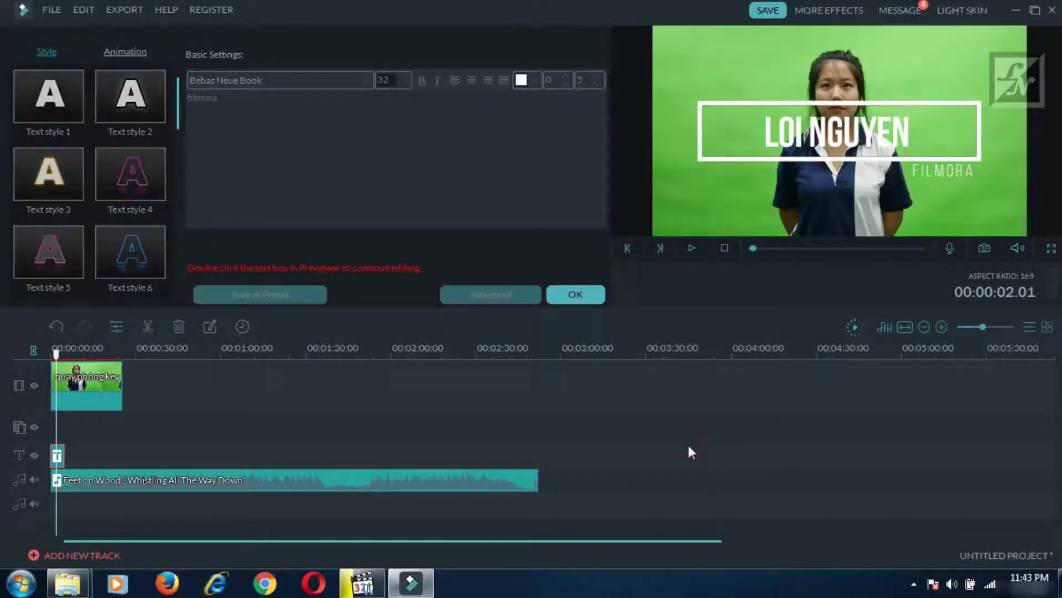
left_click(572, 294)
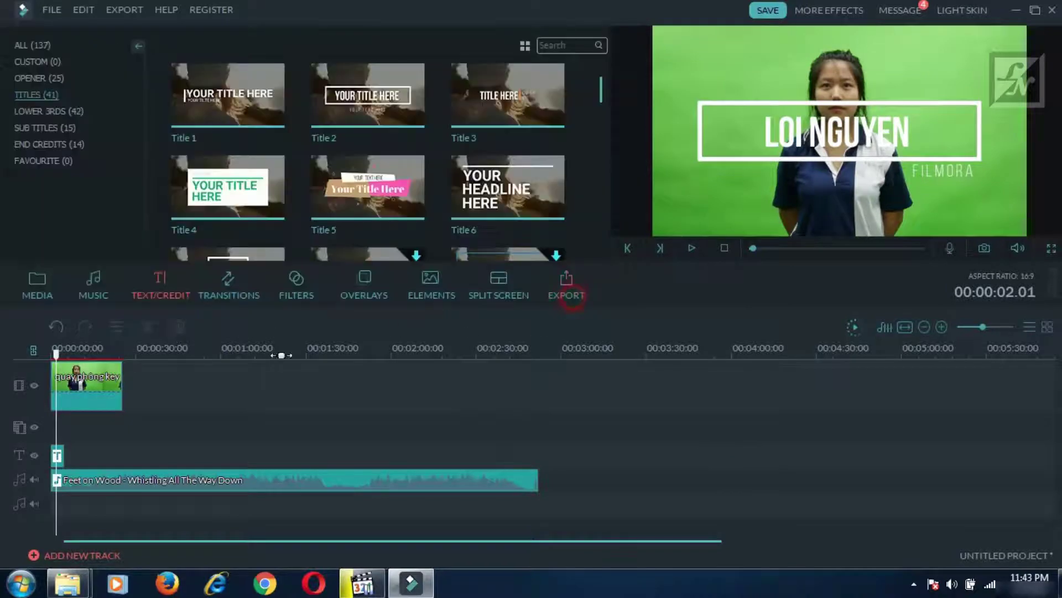
left_click(696, 248)
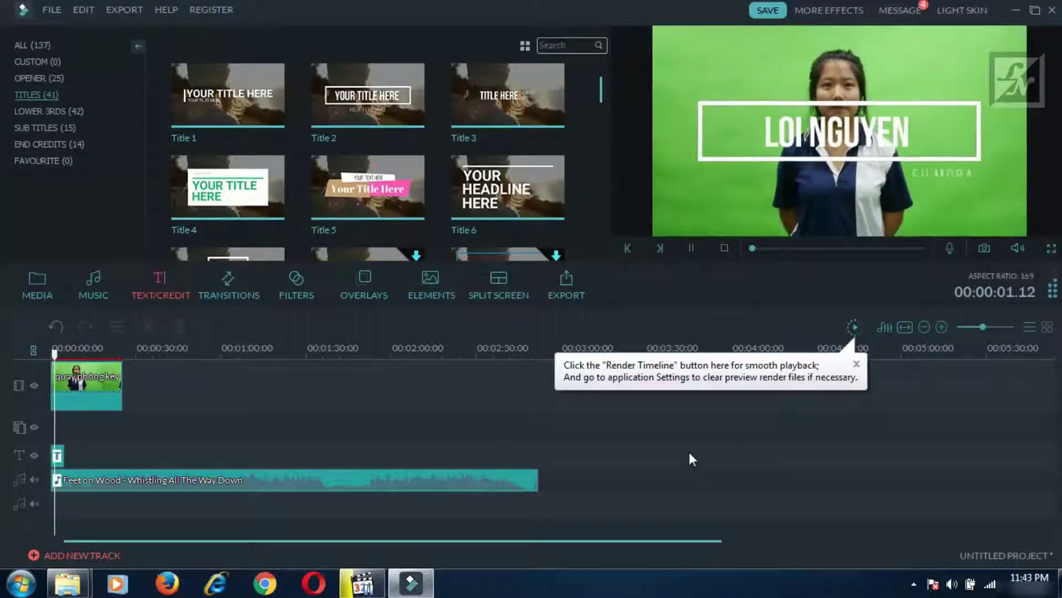
left_click(856, 364)
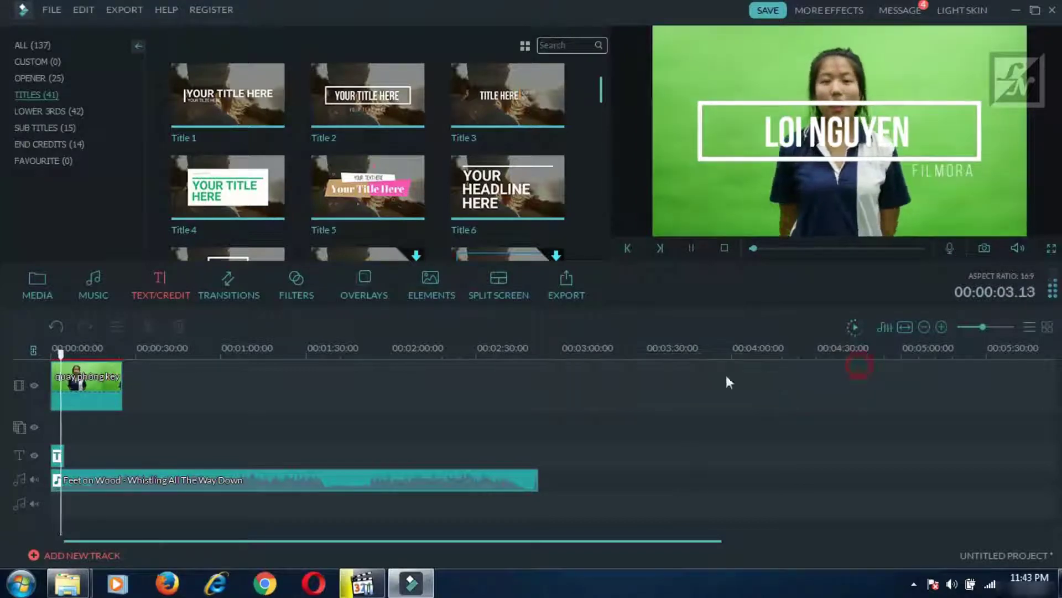
left_click(692, 243)
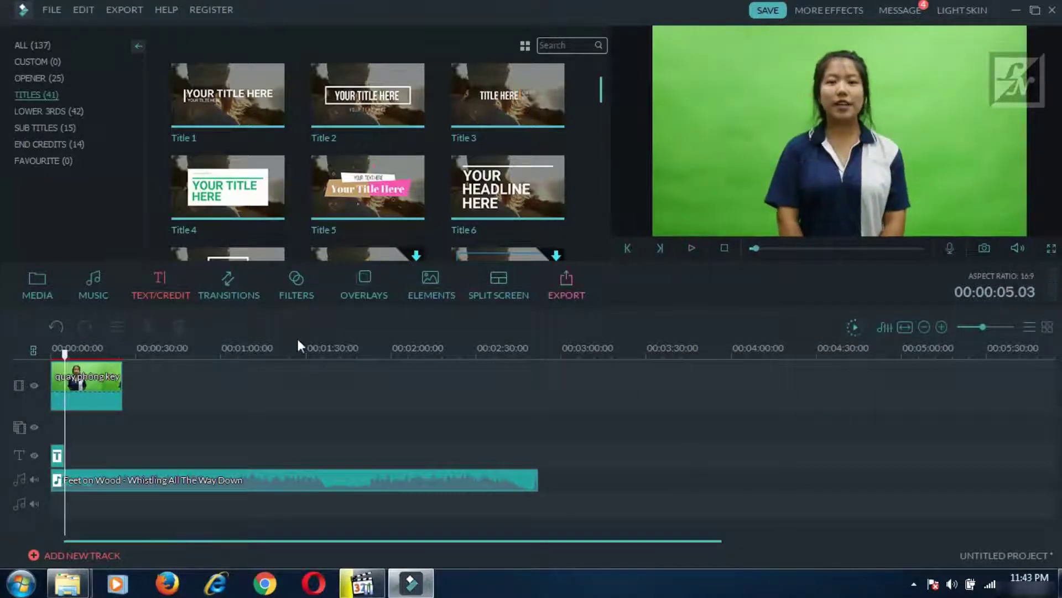
double_click(57, 455)
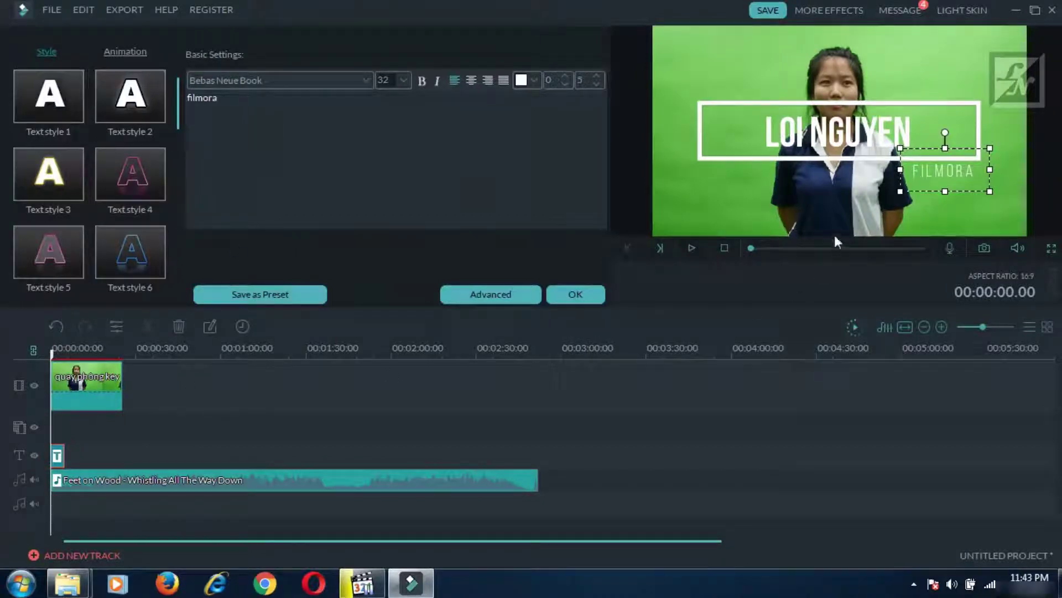
- Try Bebas Neue Light and Bookman Old Style fonts on the name title
left_click(780, 141)
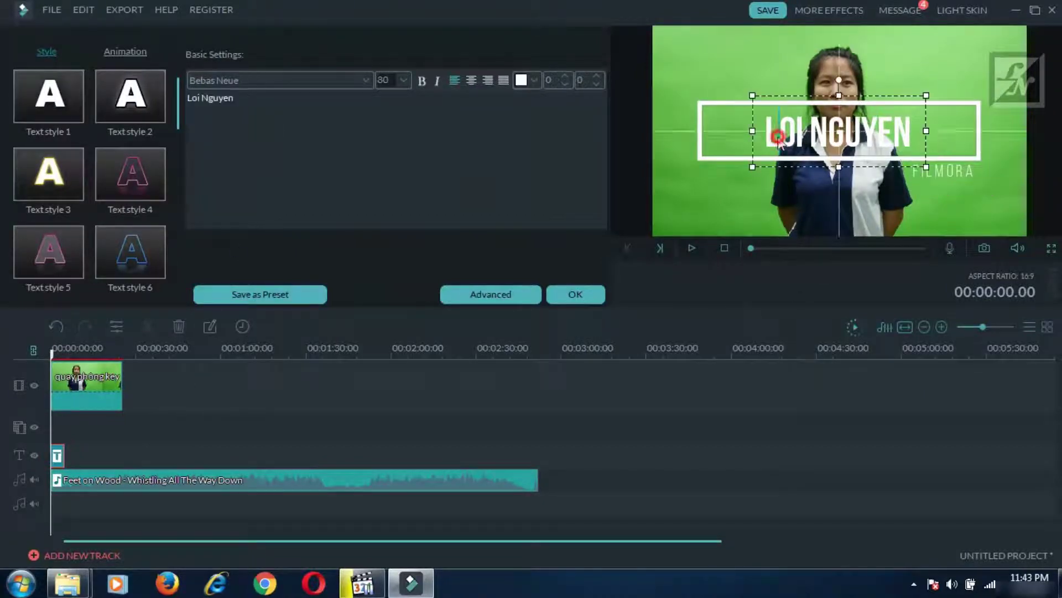
left_click(364, 79)
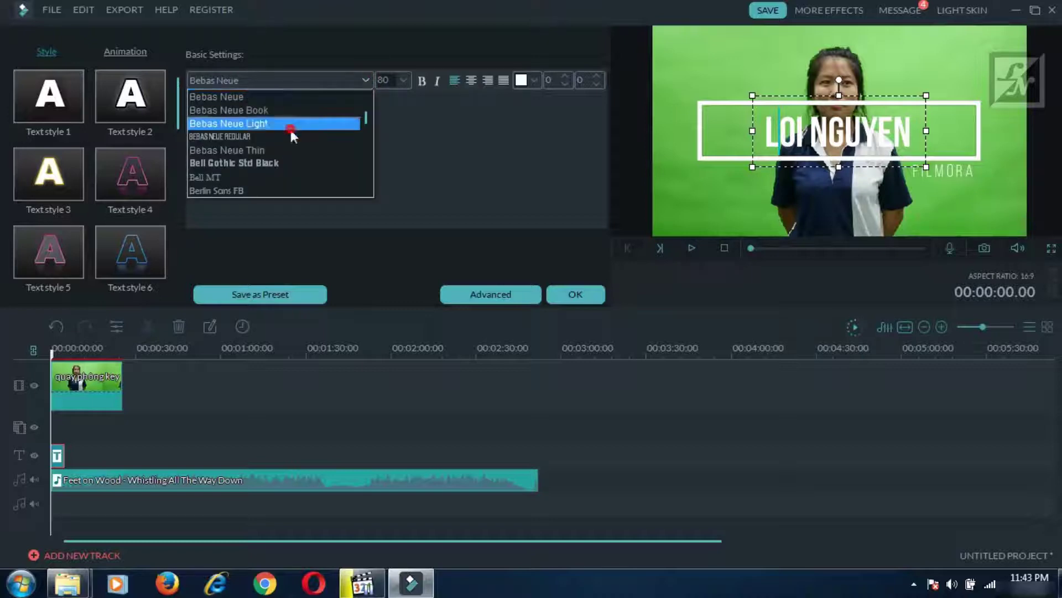
left_click(291, 125)
left_click(360, 77)
scroll(279, 152, "down", 3)
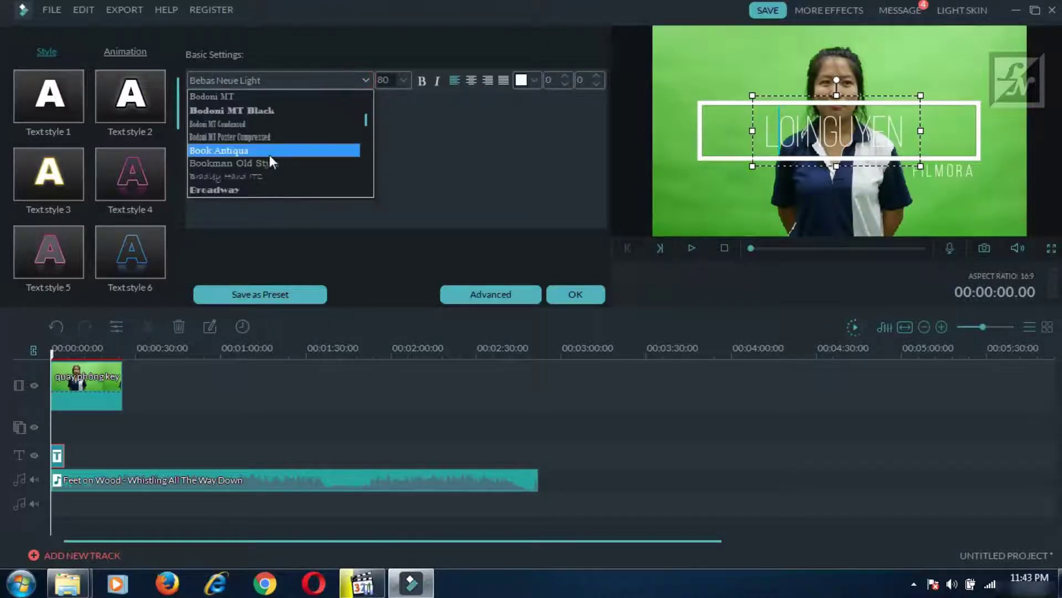
left_click(269, 155)
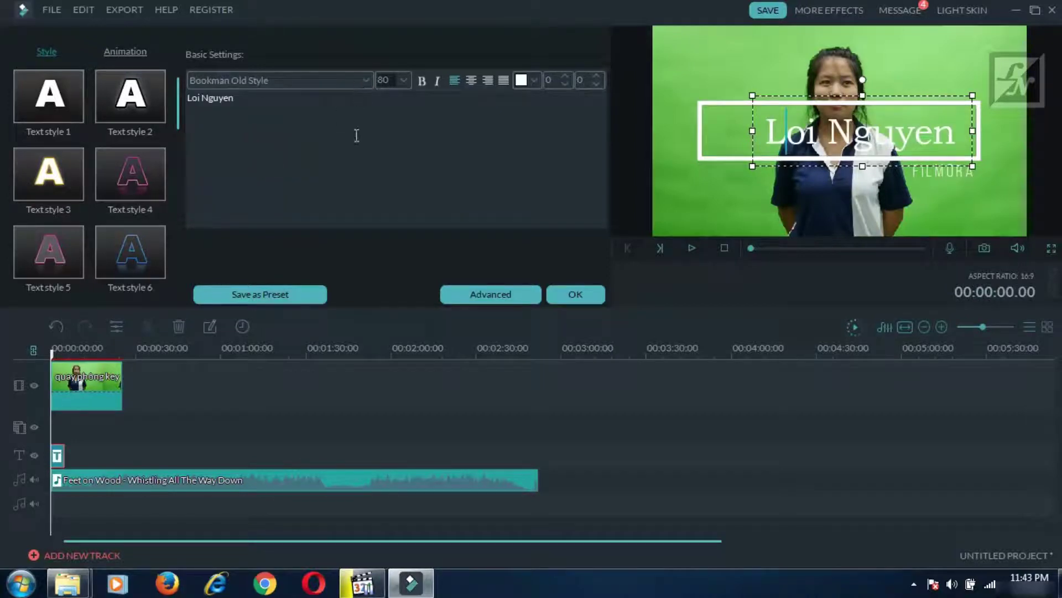
- Set the name title font to BatmanForeverAlternate and move it left in the preview
left_click(350, 85)
scroll(287, 134, "up", 3)
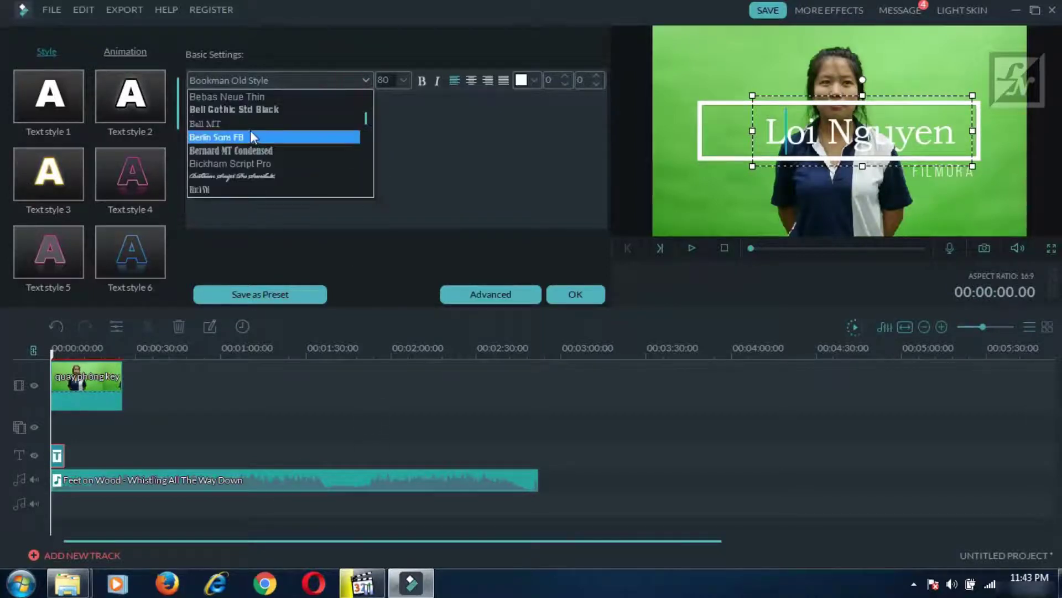
left_click(243, 110)
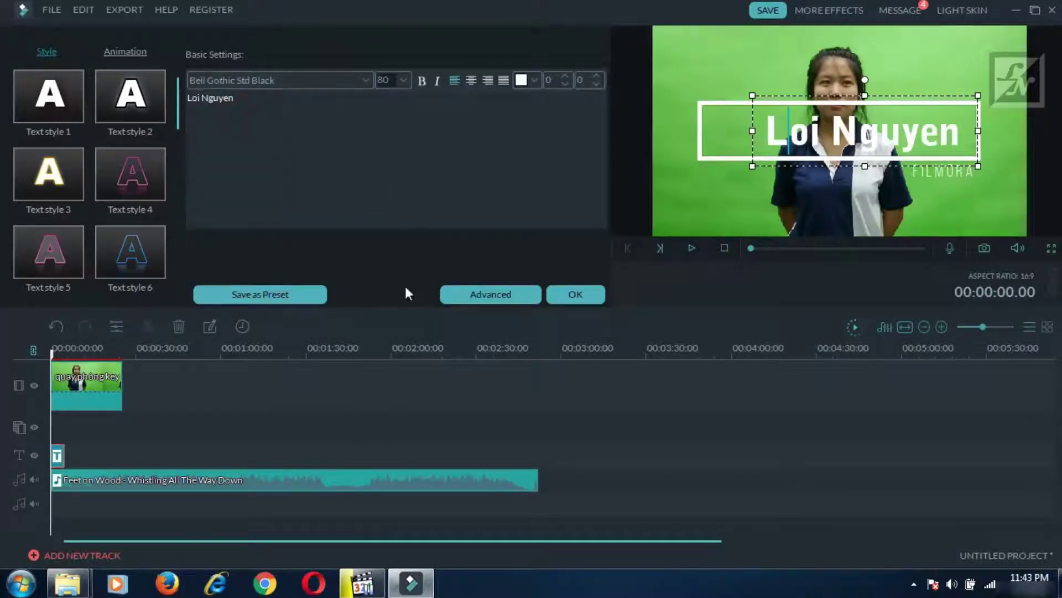
left_click(360, 80)
scroll(291, 125, "up", 5)
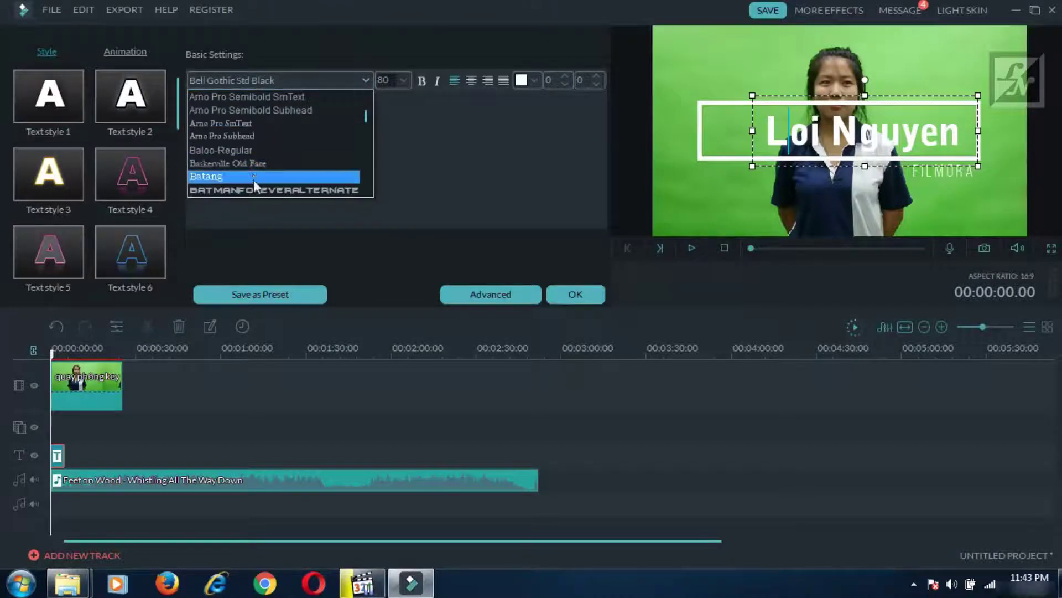
left_click(255, 189)
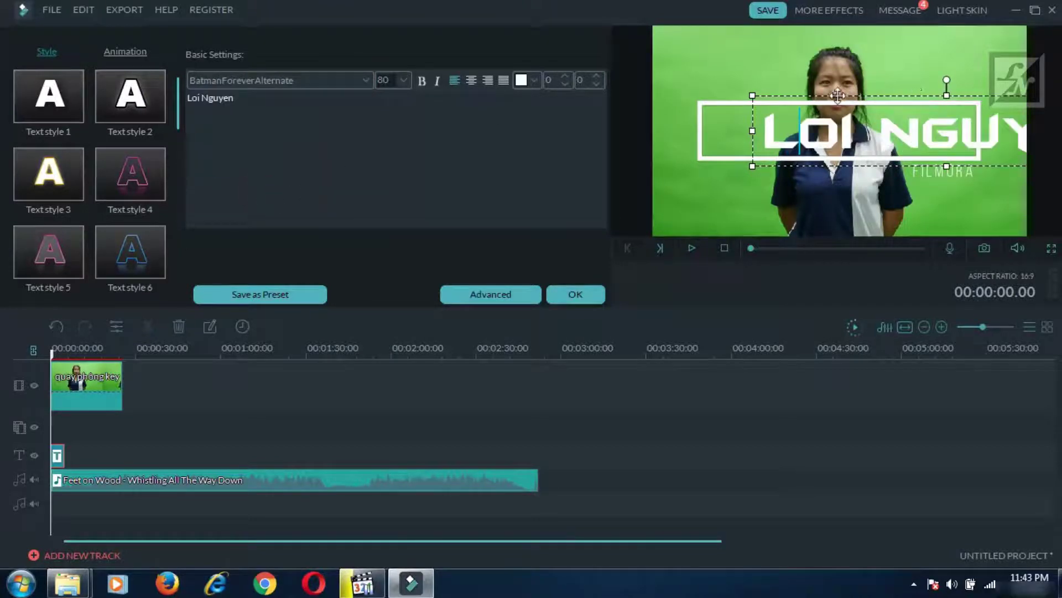
left_click_drag(837, 96, 754, 89)
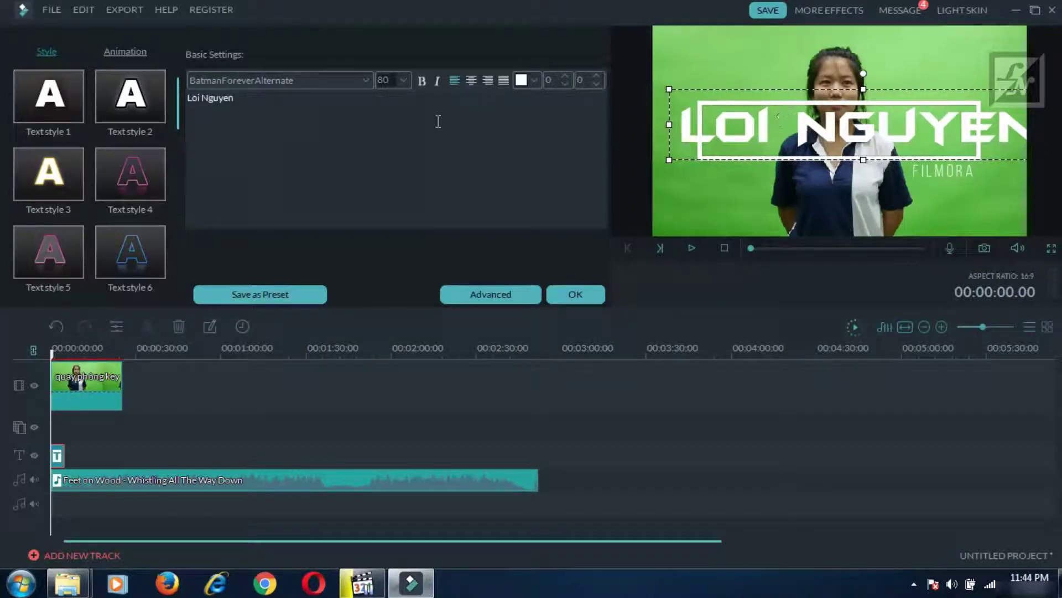
- Reduce the name title's font size from 62 to 56 and move it back inside its frame
left_click(404, 80)
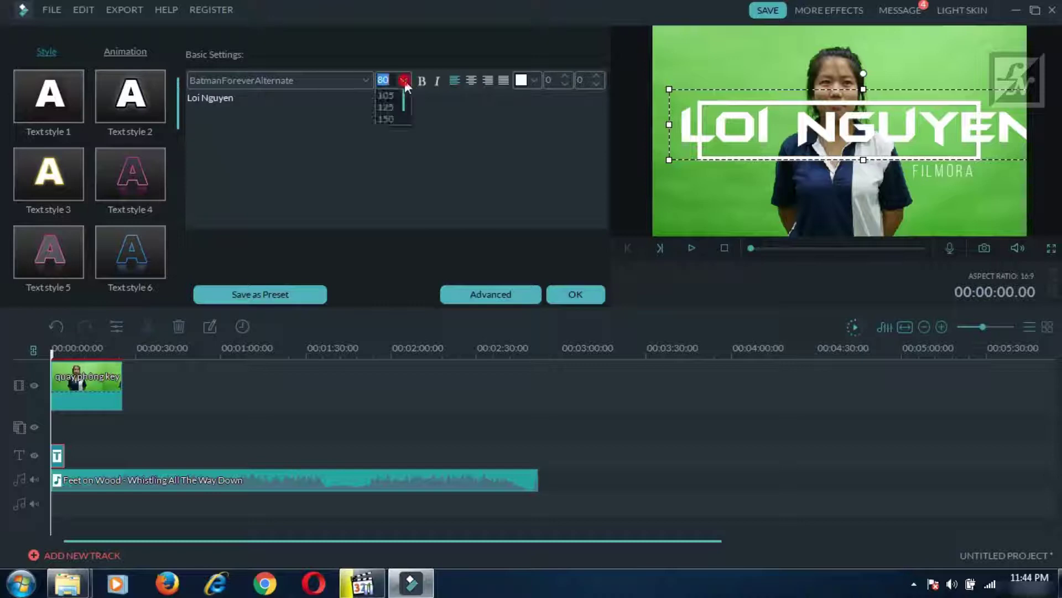
scroll(398, 107, "up", 1)
left_click(394, 107)
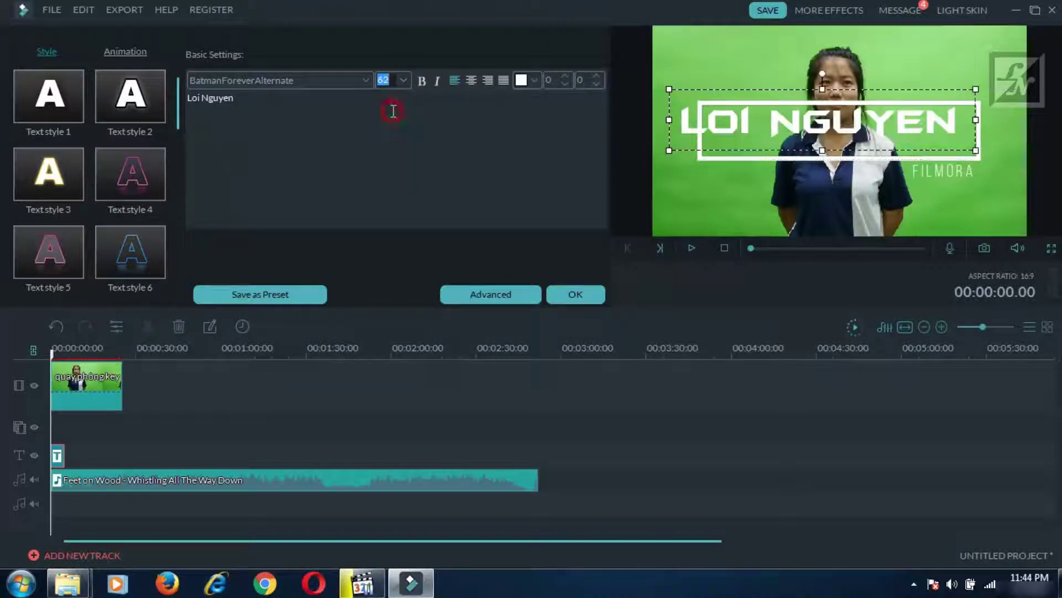
left_click(397, 78)
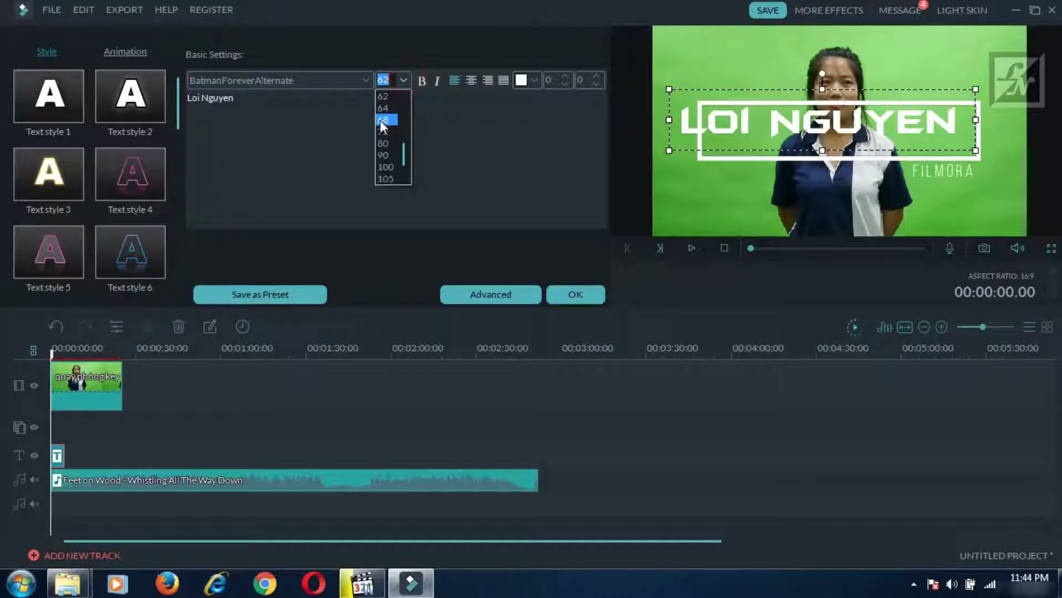
left_click(385, 101)
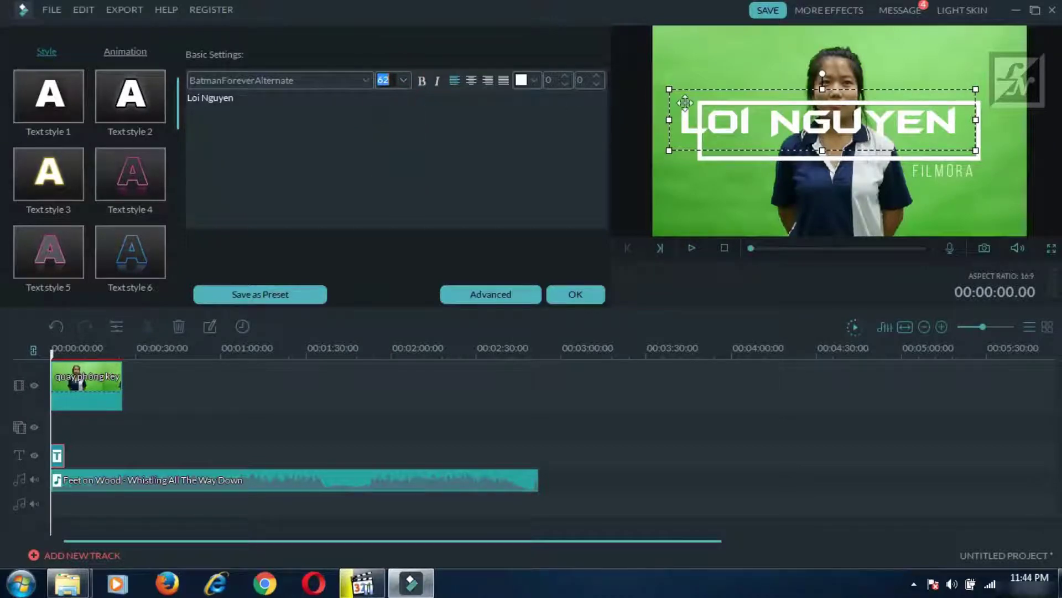
left_click(403, 80)
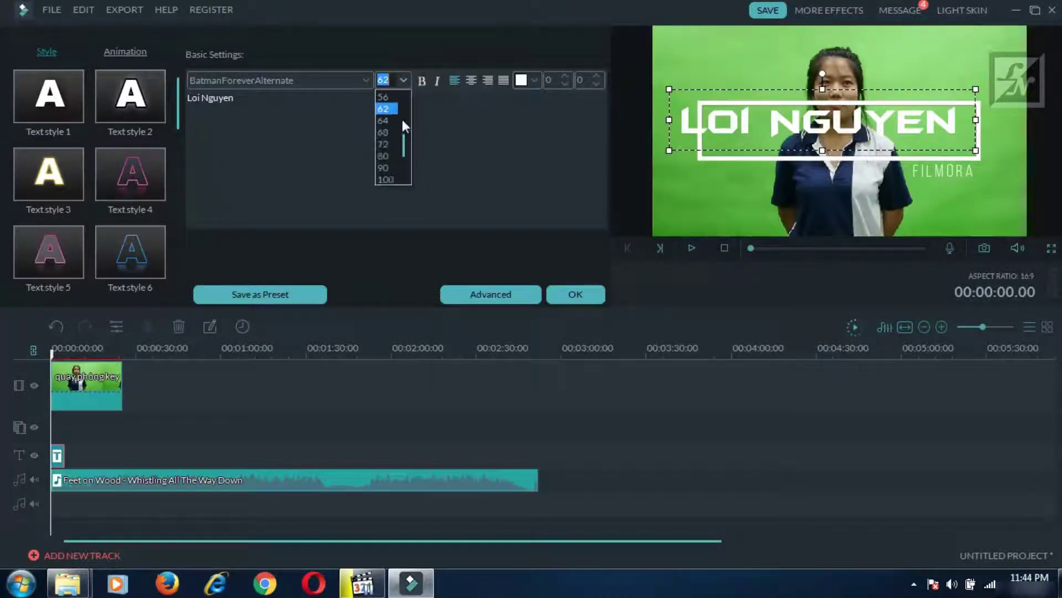
left_click(385, 155)
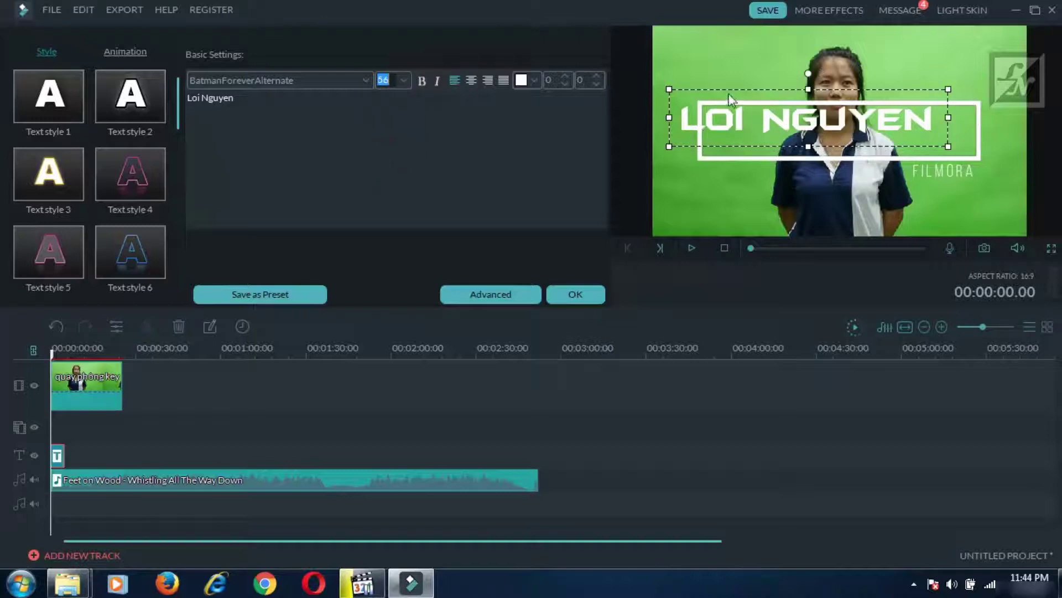
left_click_drag(727, 90, 793, 105)
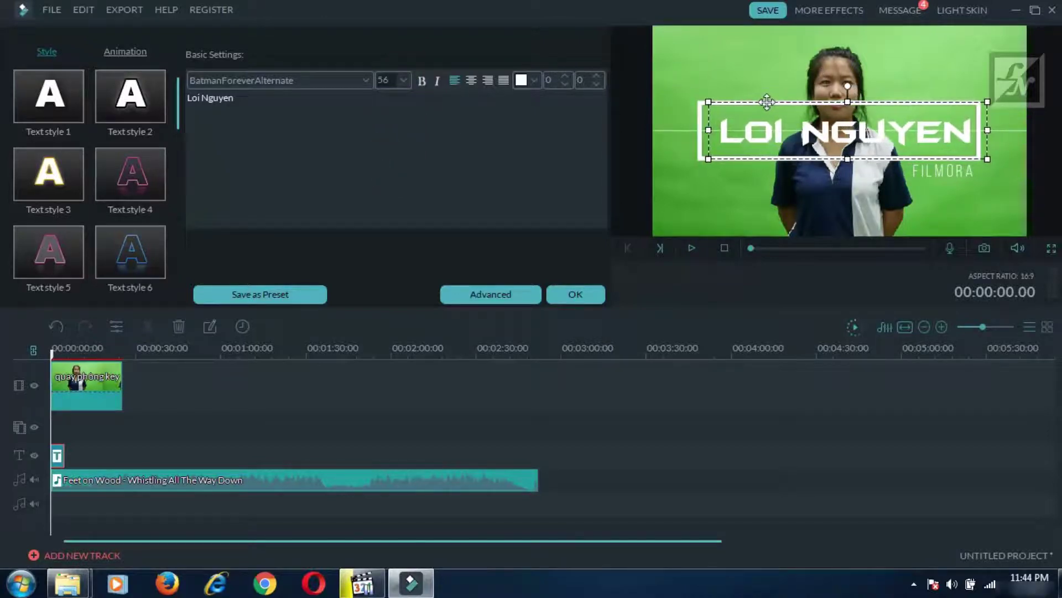
- Make the name title bold, italic and left-aligned
left_click(708, 394)
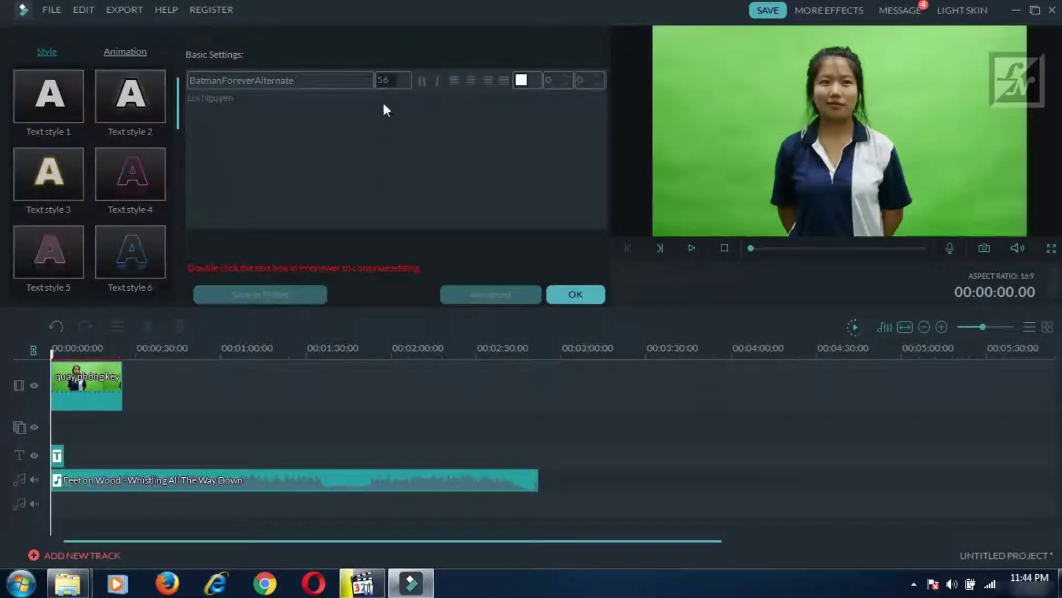
left_click(57, 455)
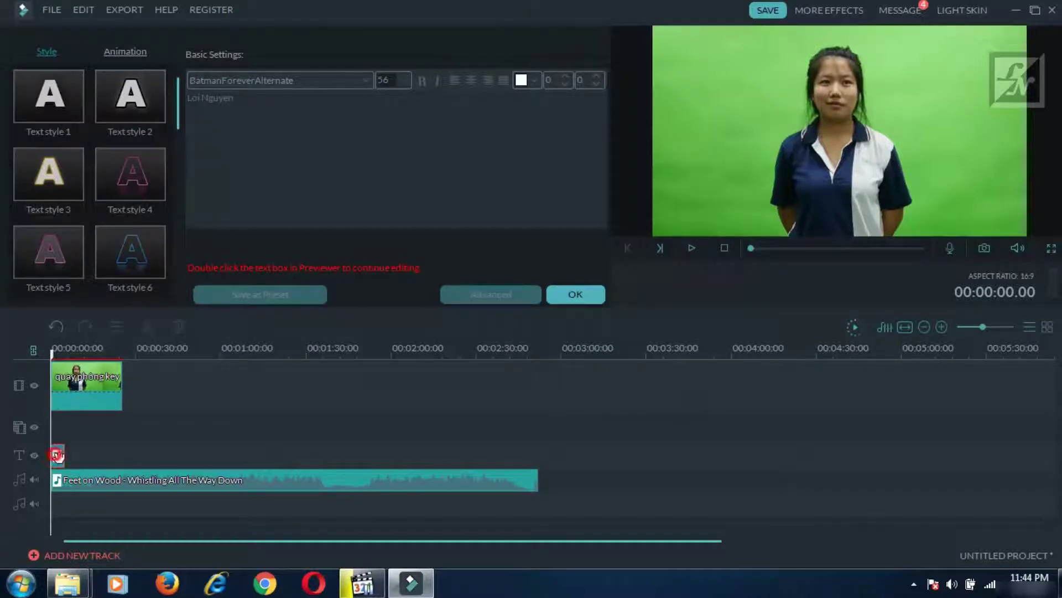
left_click(420, 81)
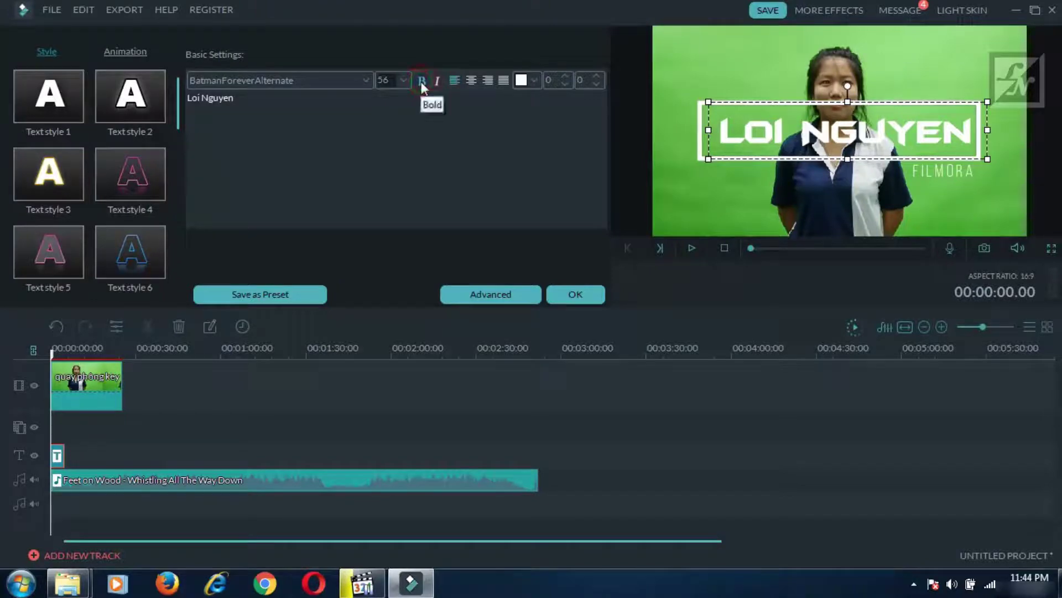
left_click(436, 82)
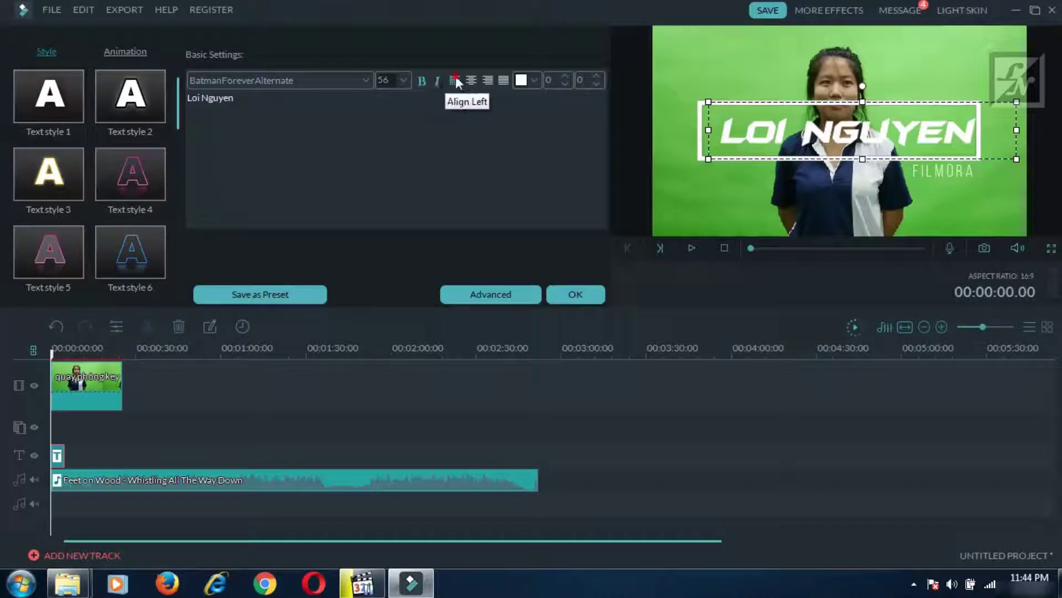
left_click(456, 81)
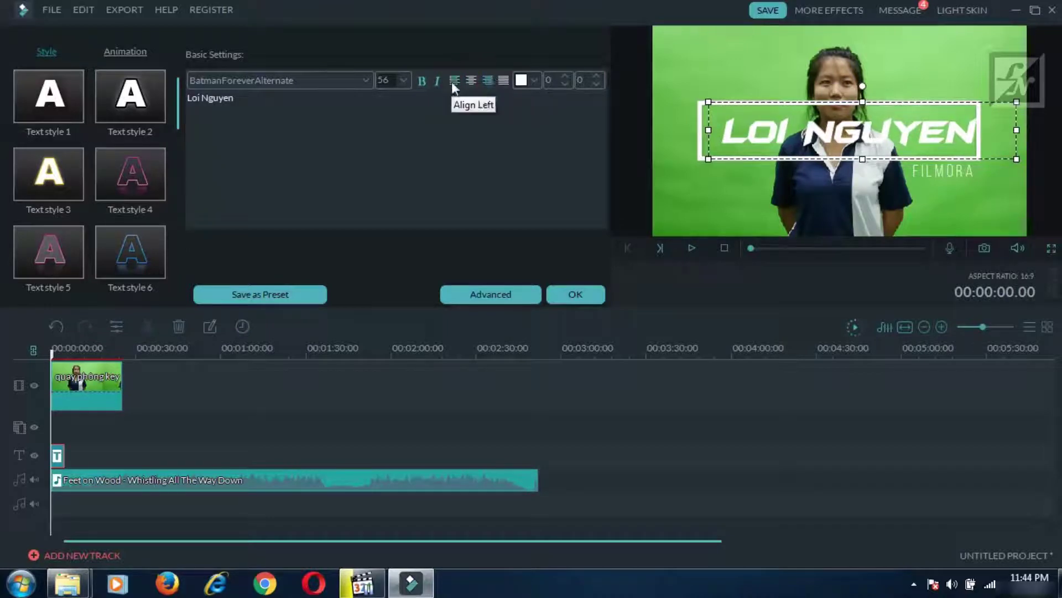
- Try orange, red, yellow, golden yellow and green on the name text, settling on pale yellow
left_click(534, 81)
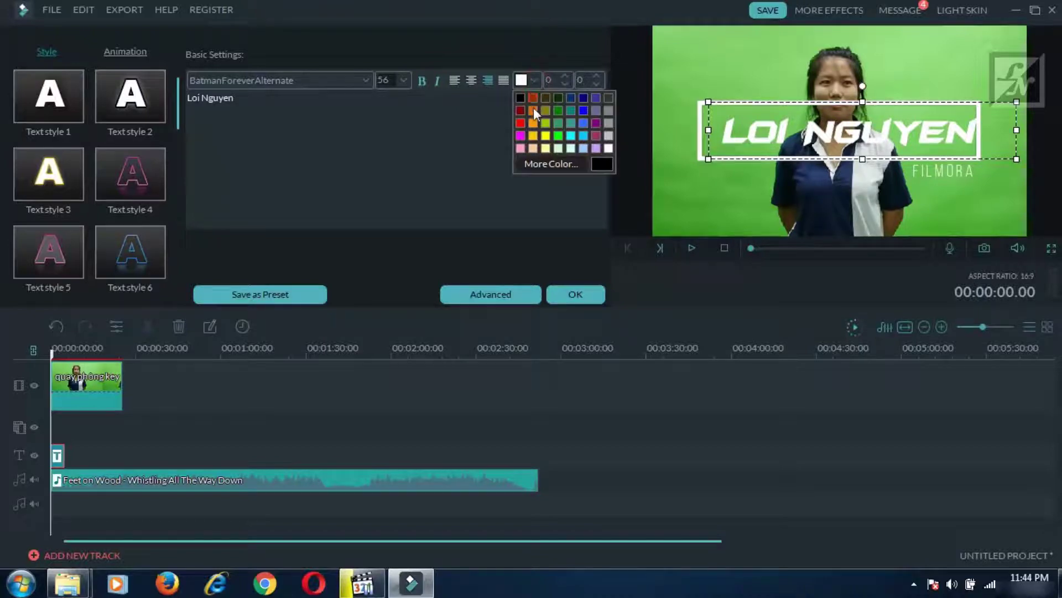
left_click(533, 109)
left_click(531, 84)
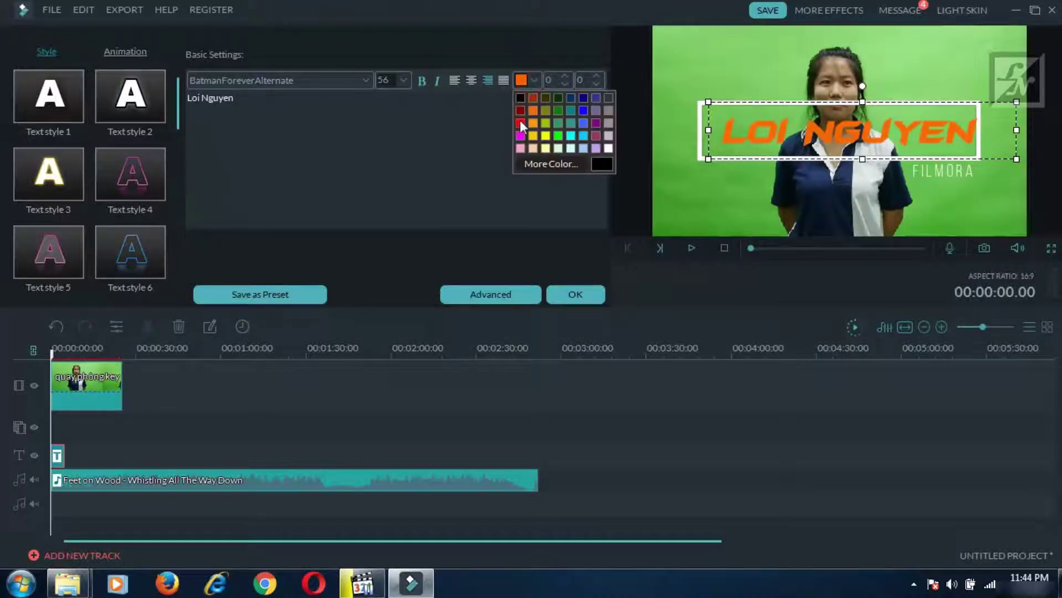
left_click(520, 123)
left_click(532, 82)
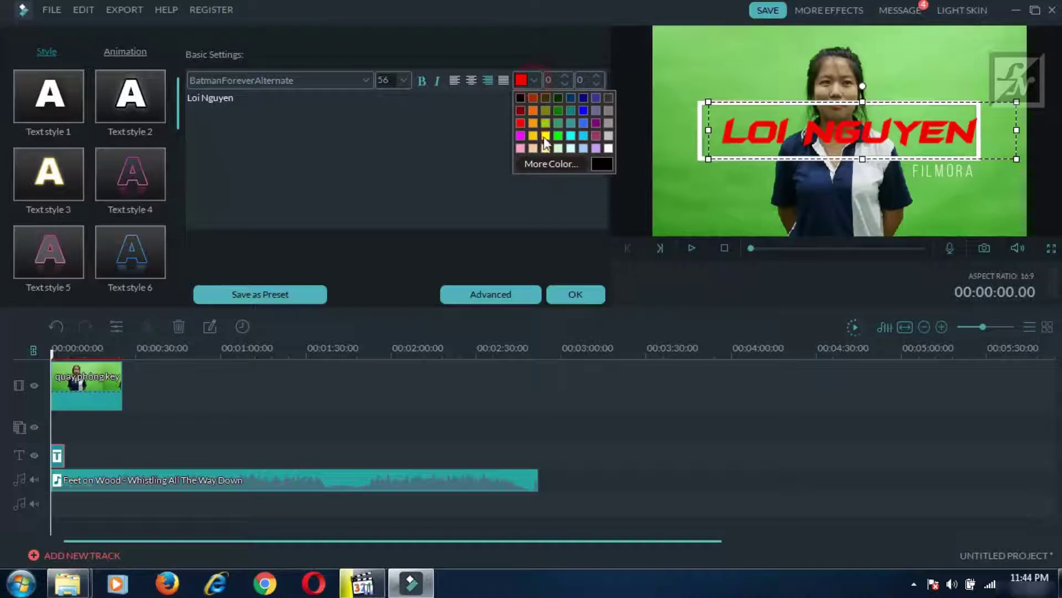
left_click(535, 114)
left_click(521, 80)
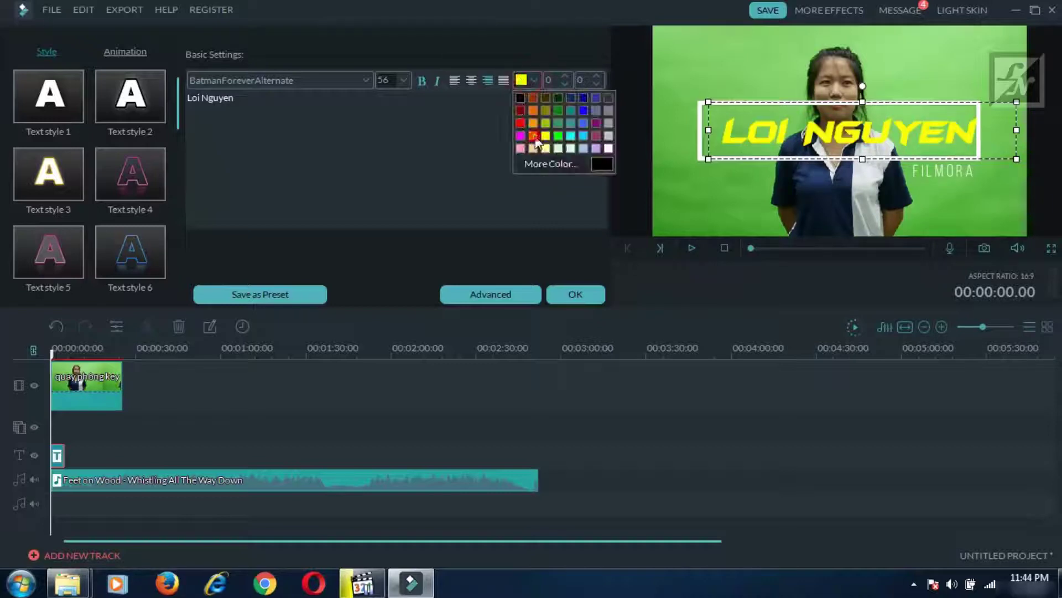
left_click(534, 136)
left_click(535, 82)
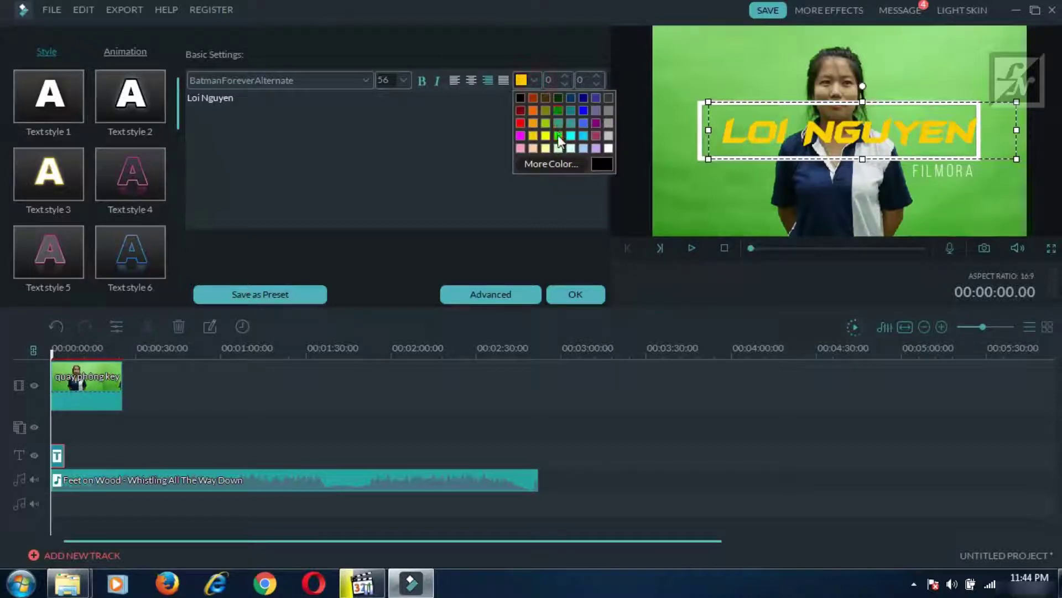
left_click(558, 135)
left_click(538, 81)
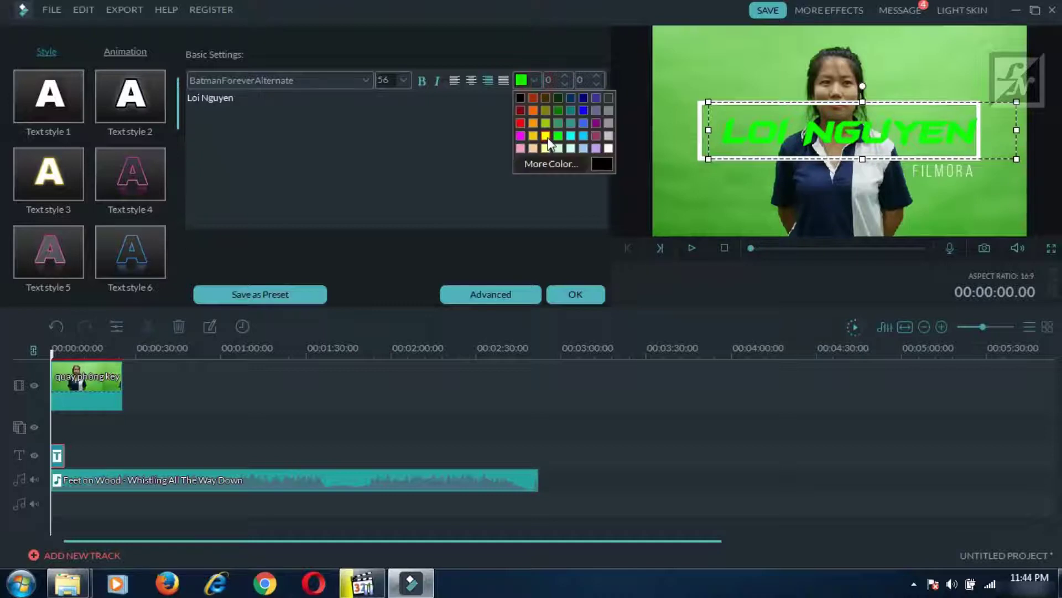
left_click(547, 148)
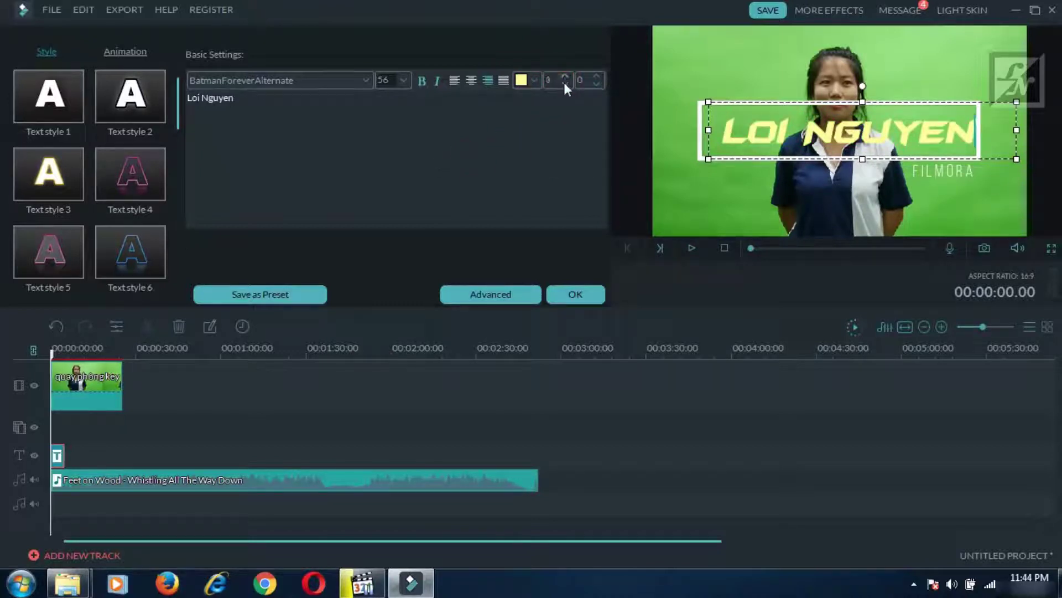
- Set the title's spacing values to 1 and 0, then nudge the title slightly left
left_click(597, 75)
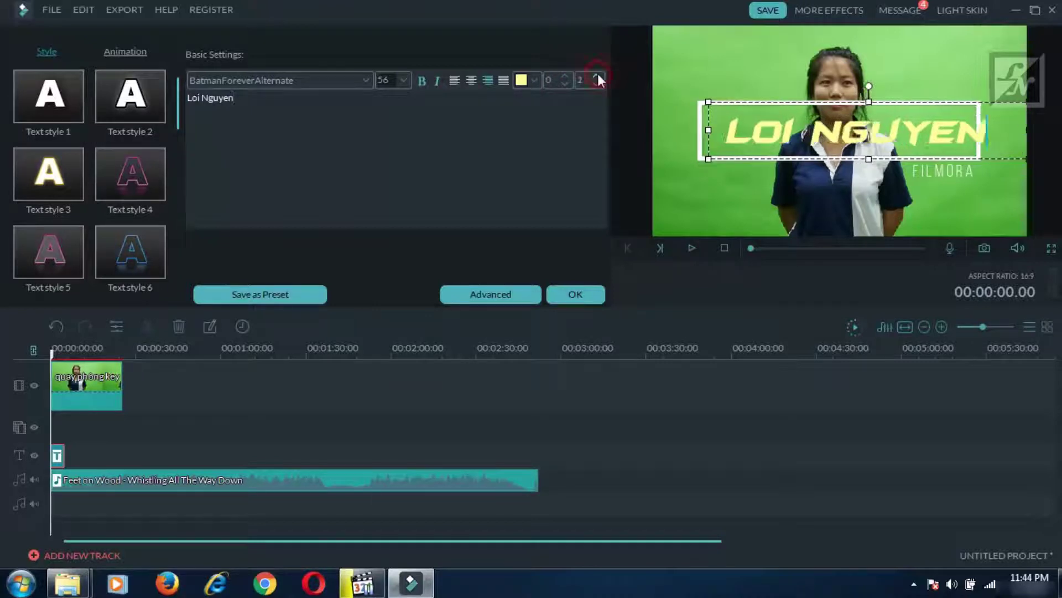
left_click(599, 84)
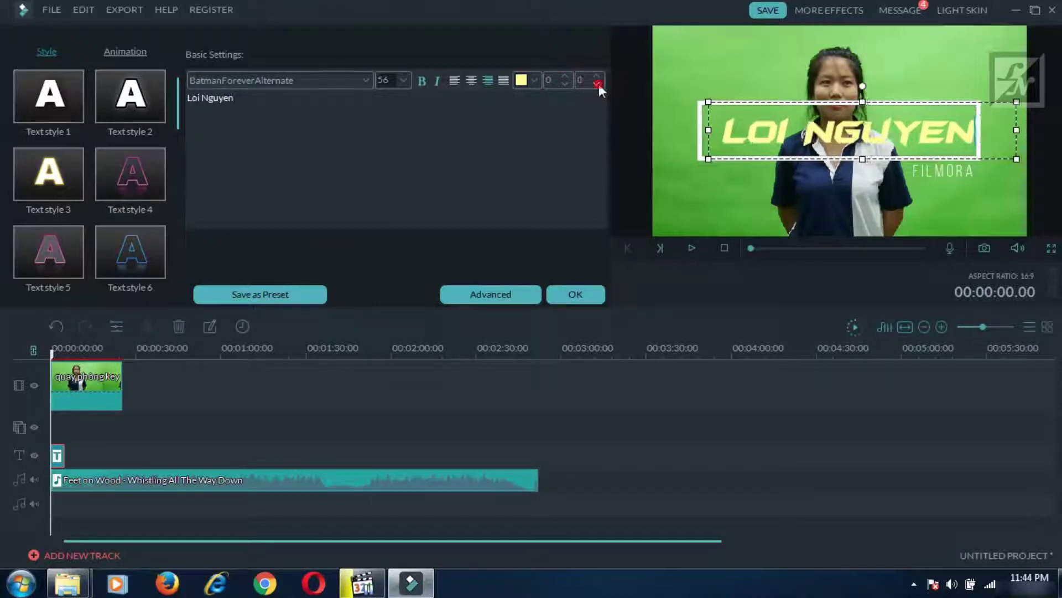
left_click(565, 77)
left_click(566, 77)
left_click(565, 77)
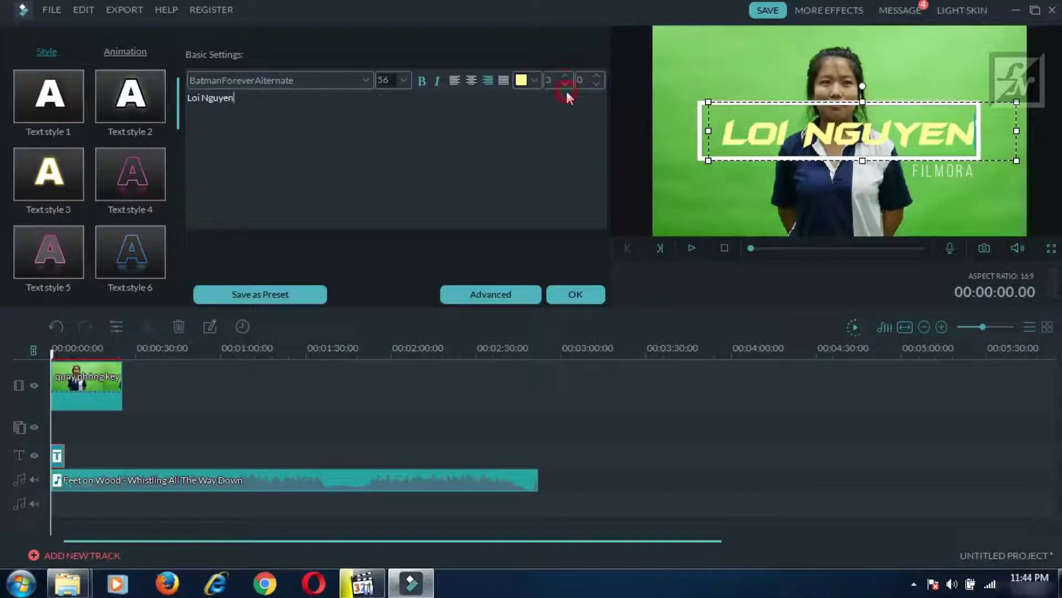
left_click(565, 84)
left_click(565, 85)
left_click(565, 84)
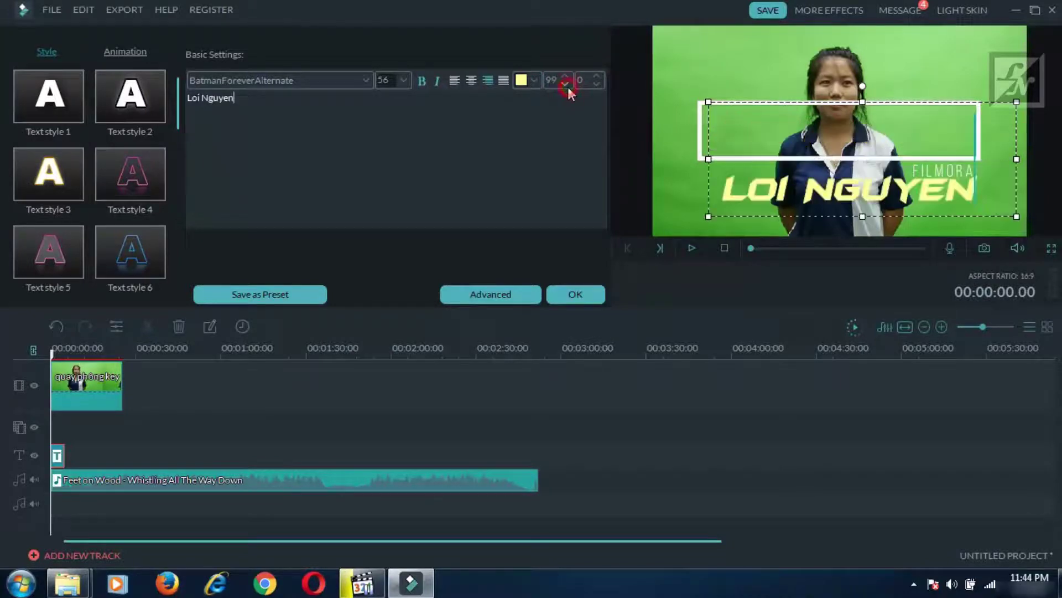
left_click(566, 77)
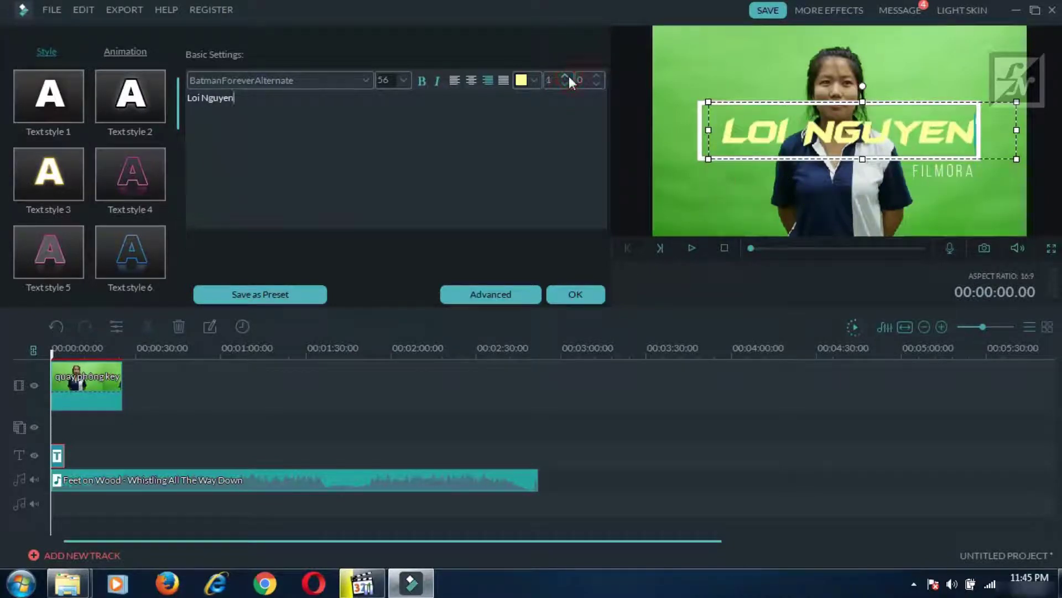
left_click(562, 110)
left_click_drag(792, 97, 786, 98)
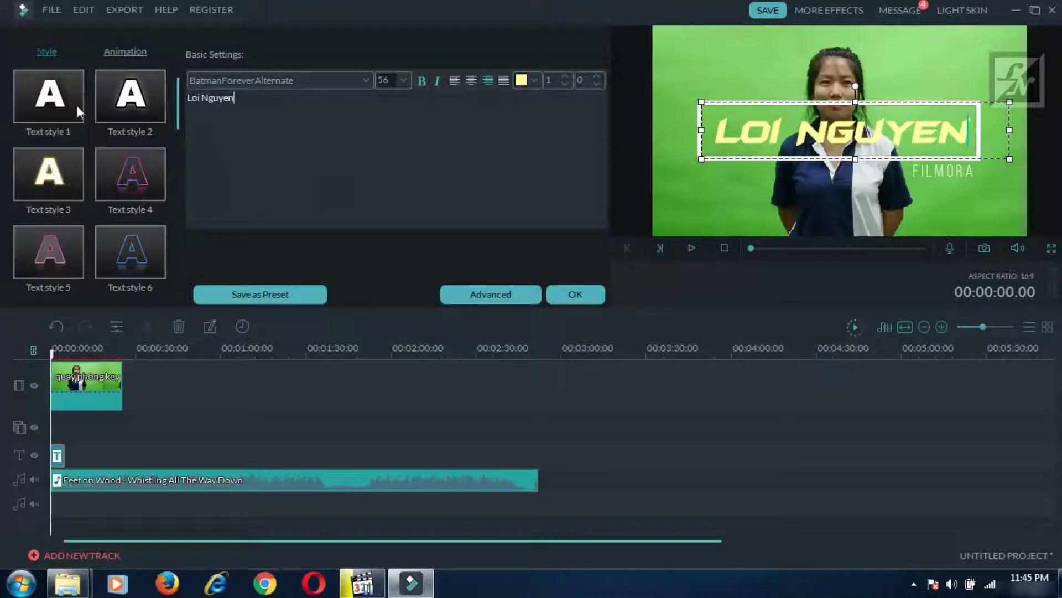
- Try text styles 3, 4, 6, 5 and 14 on the name title, ending on Text style 13
double_click(54, 184)
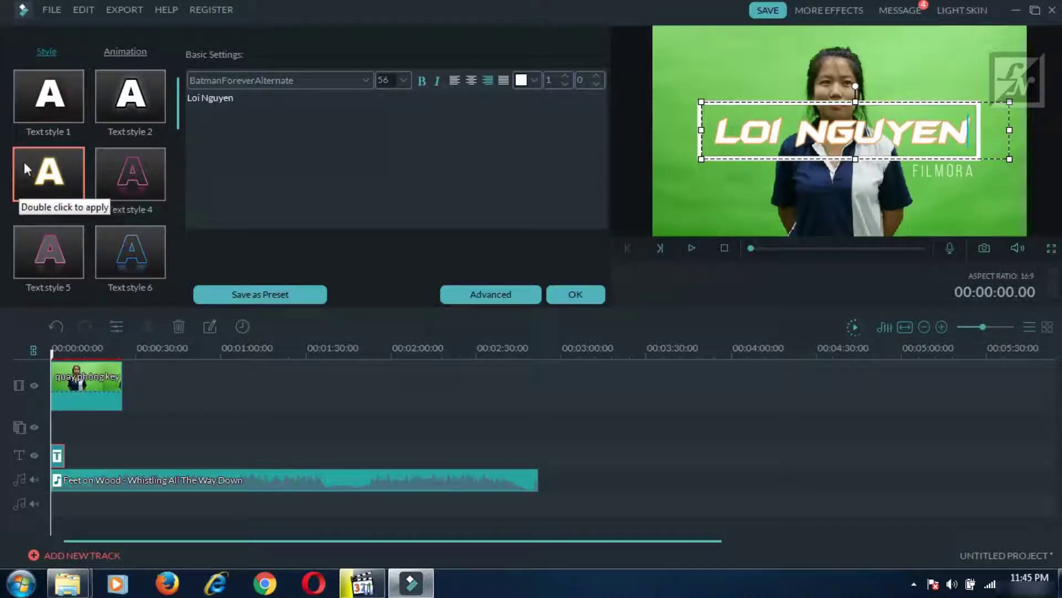
double_click(152, 177)
double_click(138, 245)
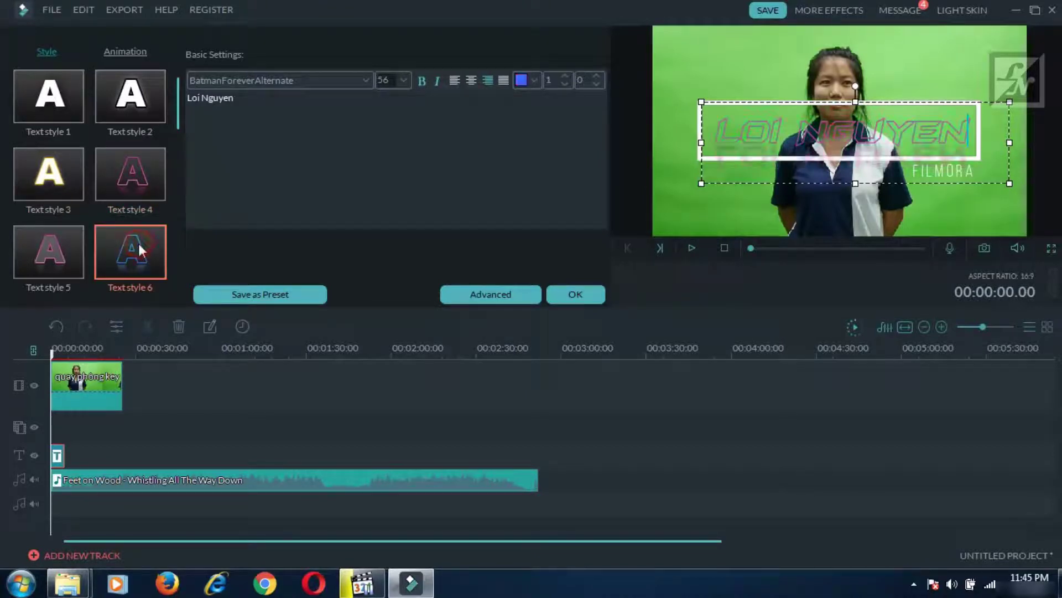
double_click(31, 244)
scroll(34, 243, "down", 4)
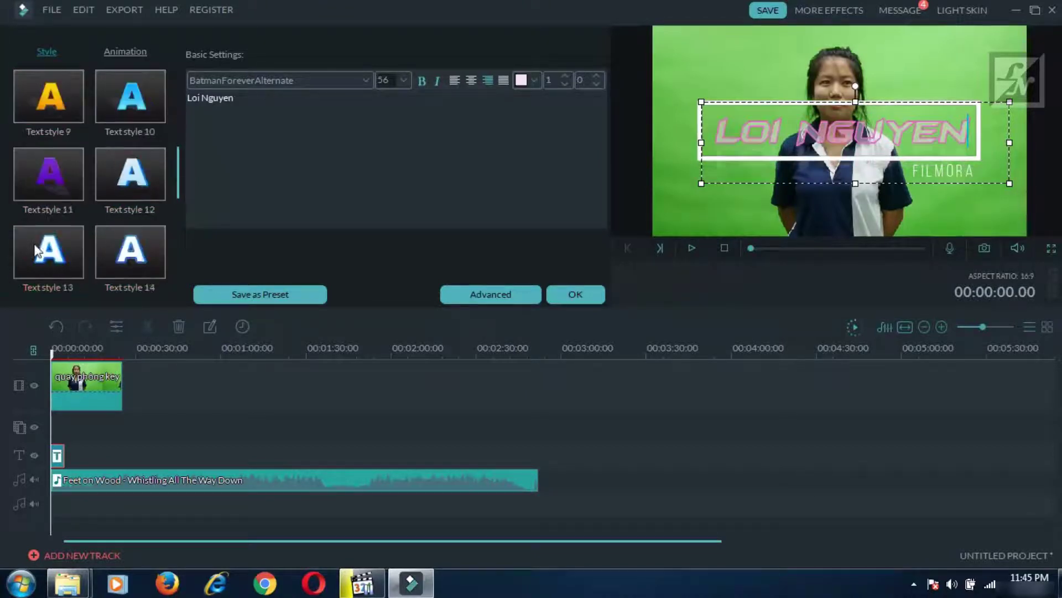
double_click(34, 244)
double_click(113, 248)
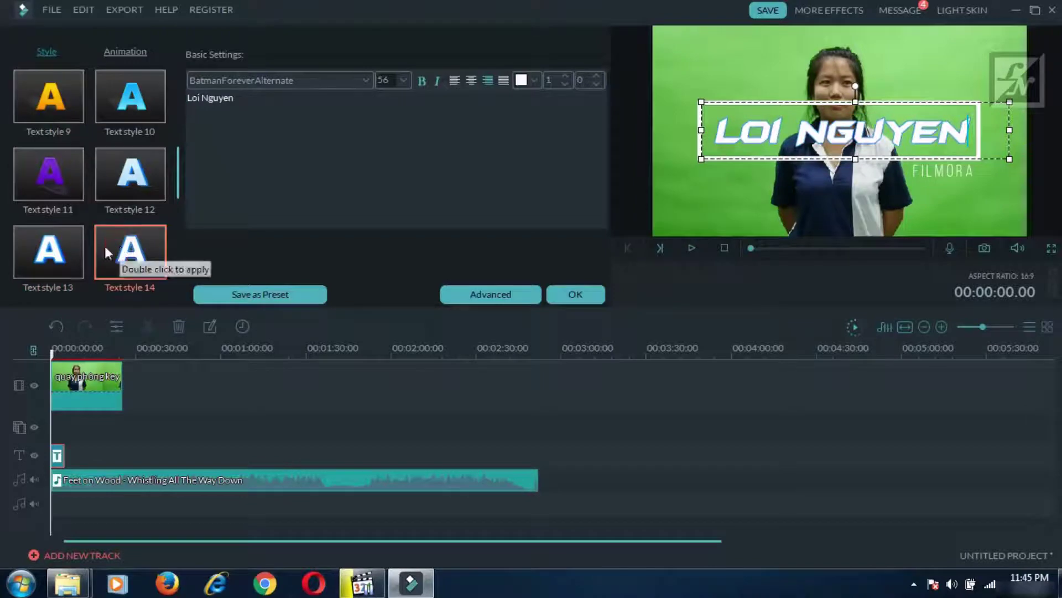
double_click(40, 250)
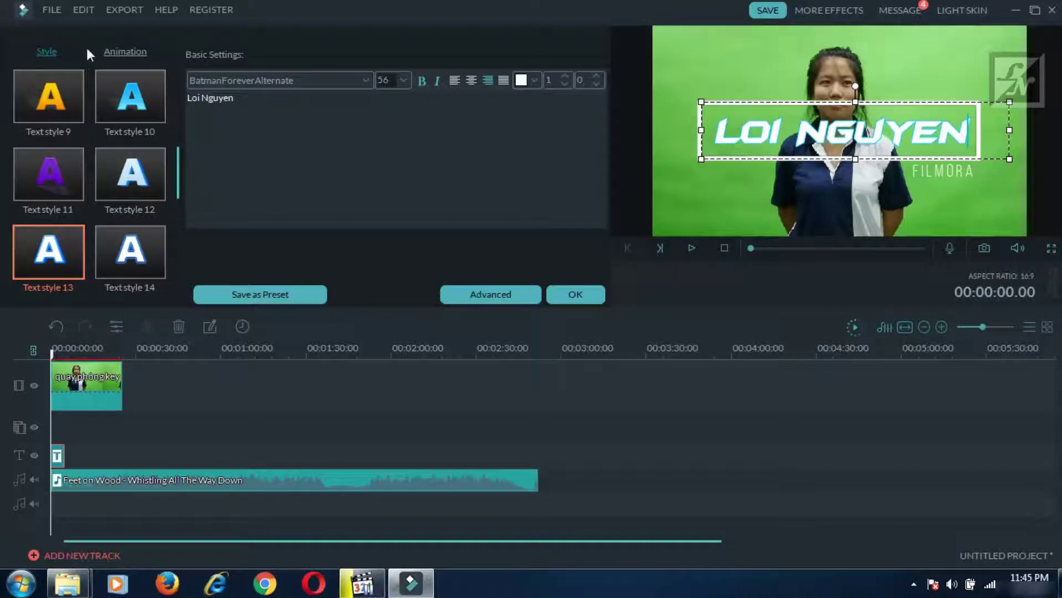
- Preview the None, Fade, Down Insert, Up Insert and Down Dir Insert animations on the title
left_click(122, 53)
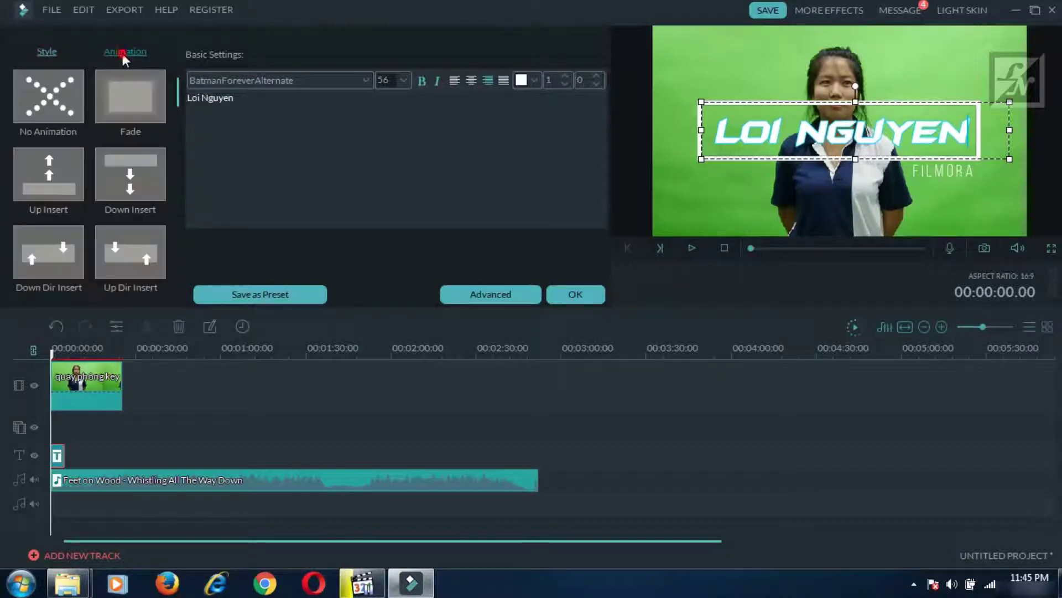
double_click(68, 101)
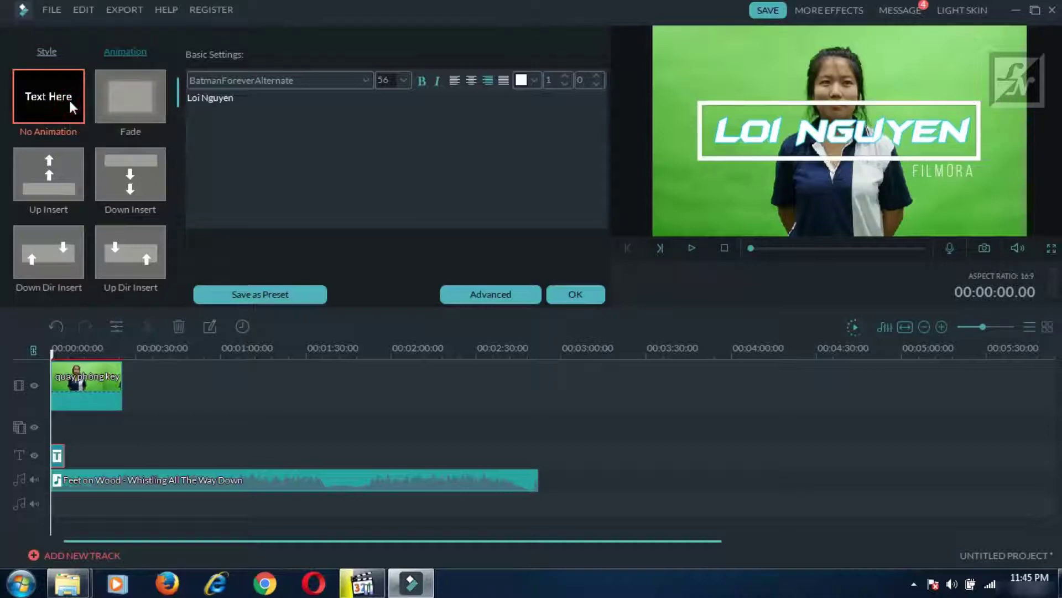
double_click(112, 101)
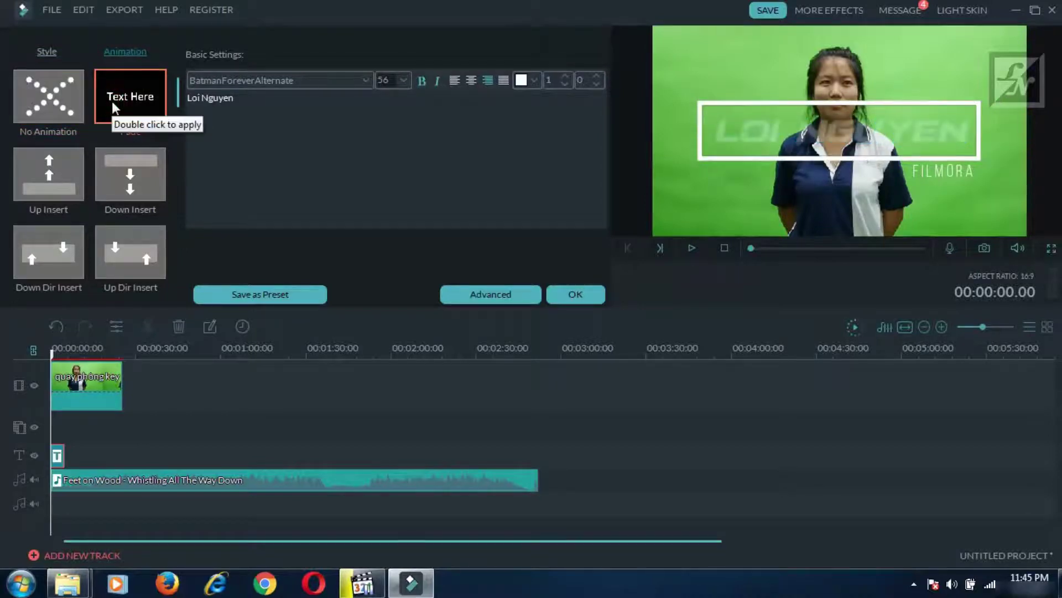
double_click(115, 182)
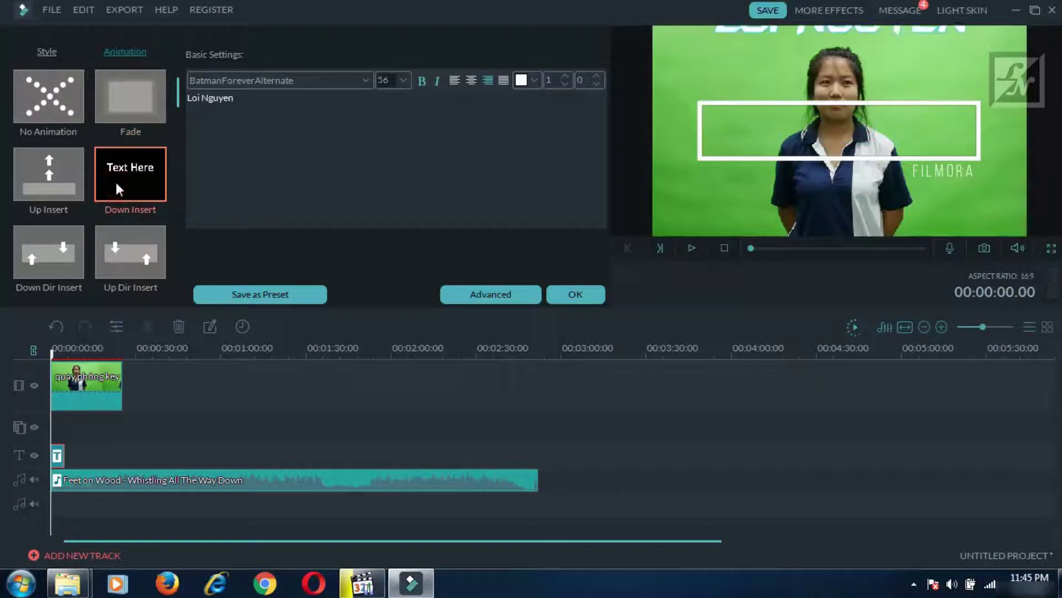
double_click(45, 176)
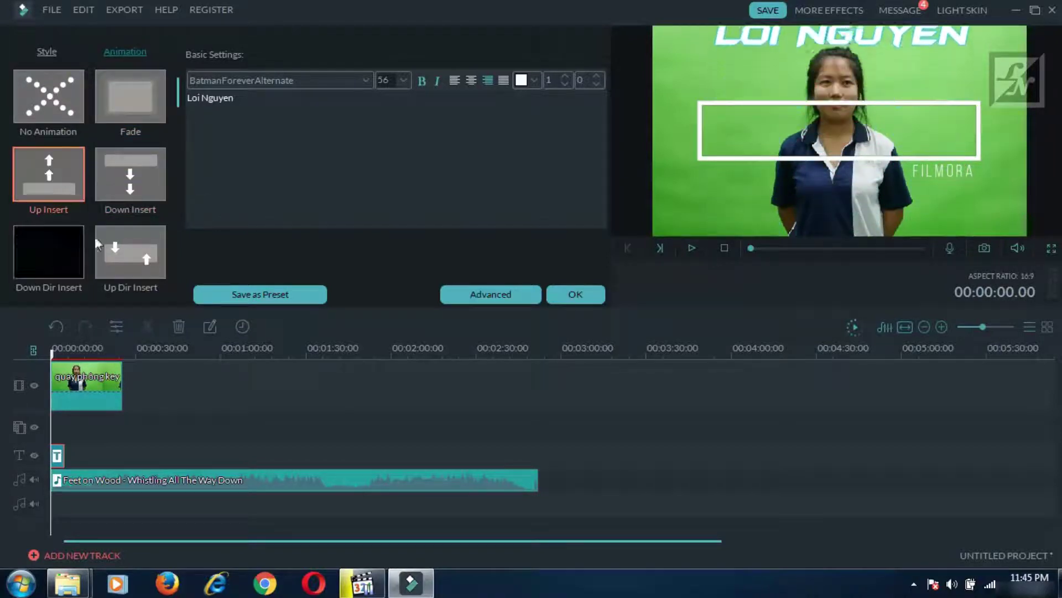
double_click(110, 184)
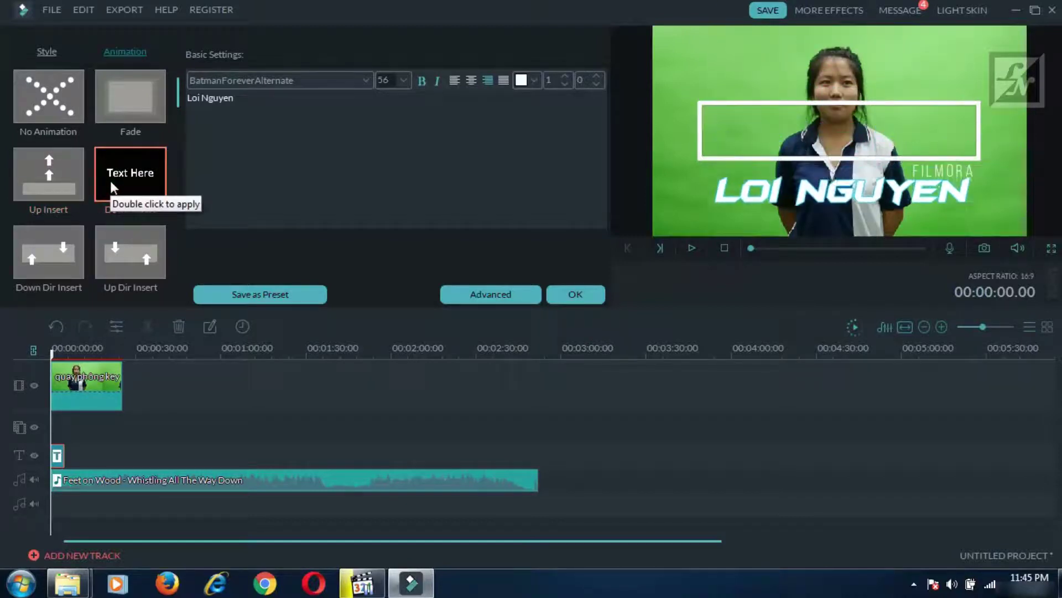
double_click(61, 246)
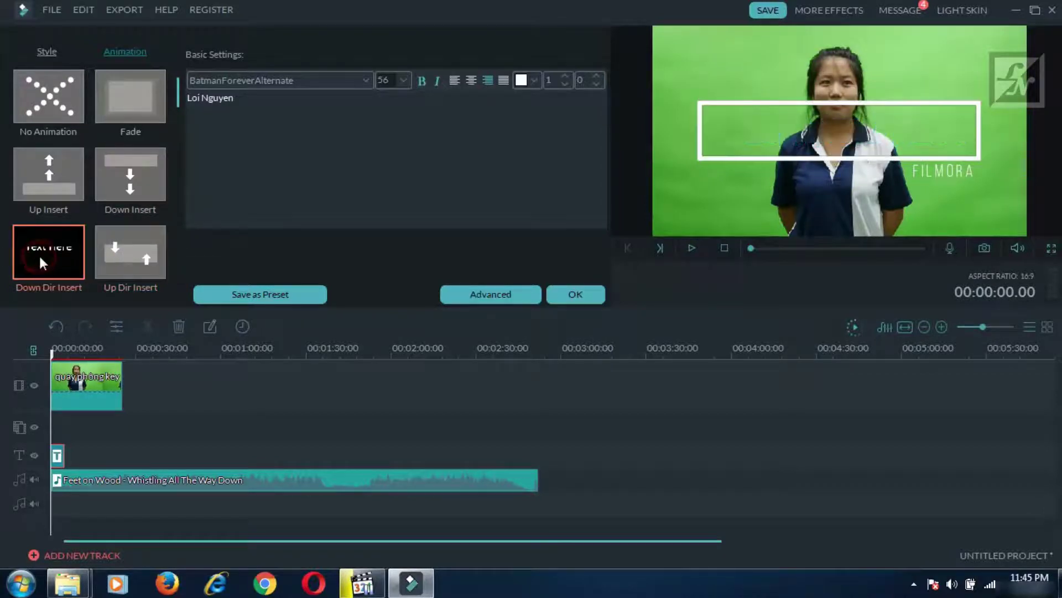
scroll(147, 191, "down", 1)
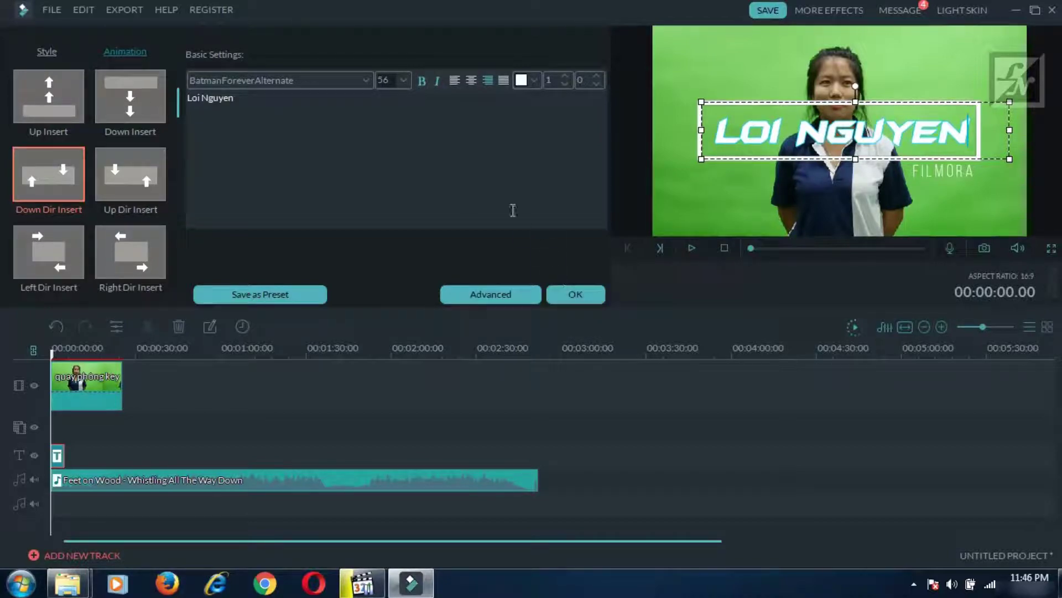
left_click(491, 295)
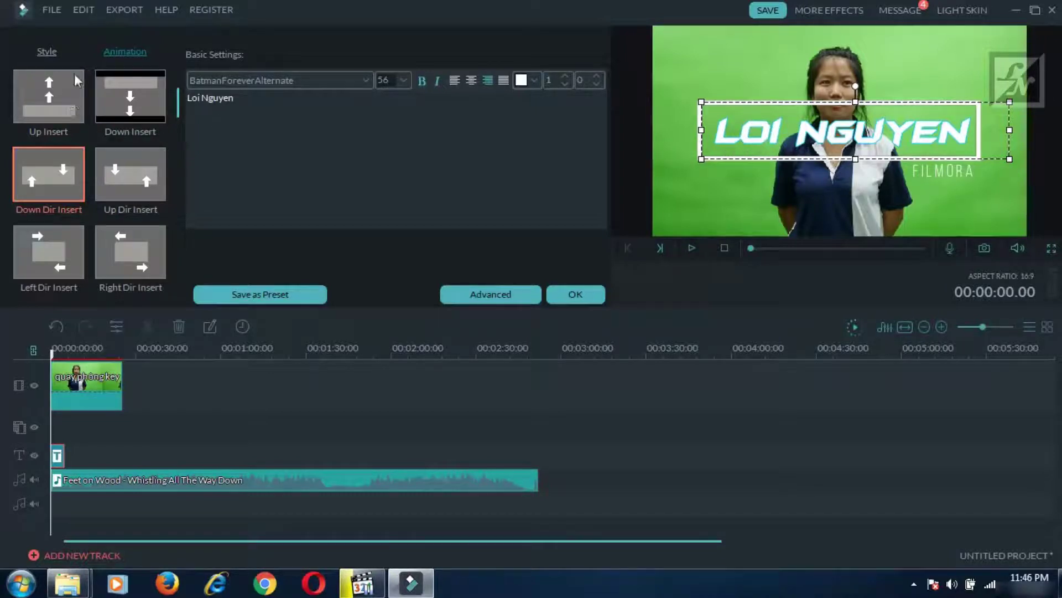
- Settle on the Up Insert animation after trying Up Dir Insert, and confirm the title edits
left_click(48, 50)
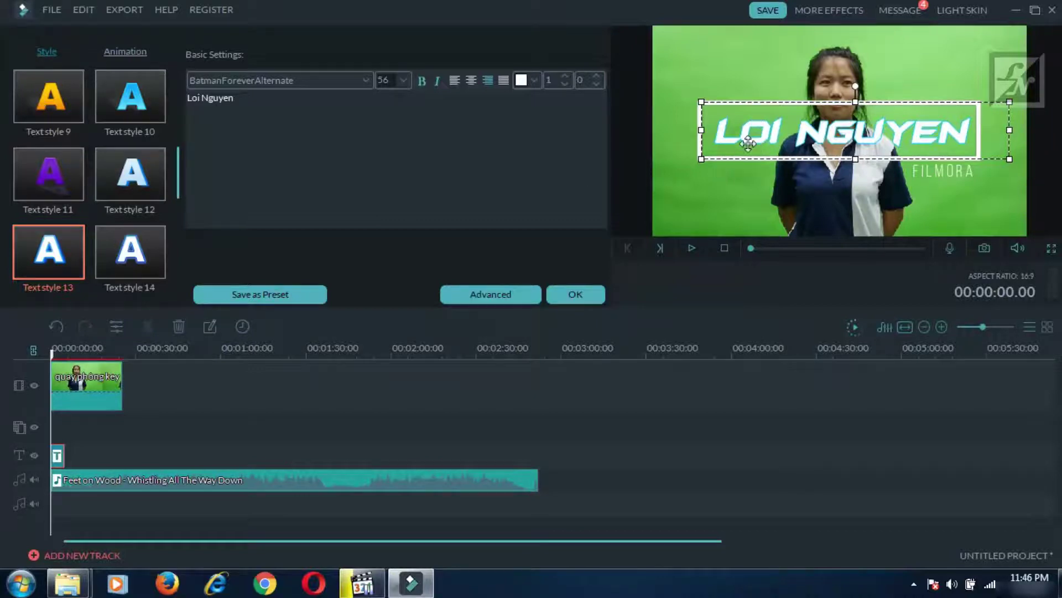
left_click(117, 53)
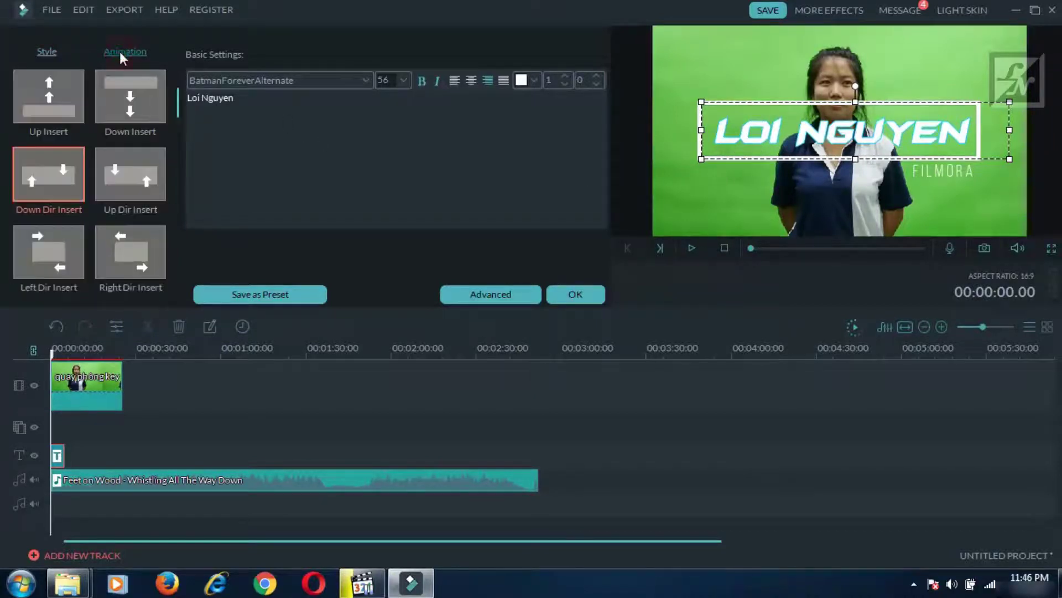
left_click(120, 180)
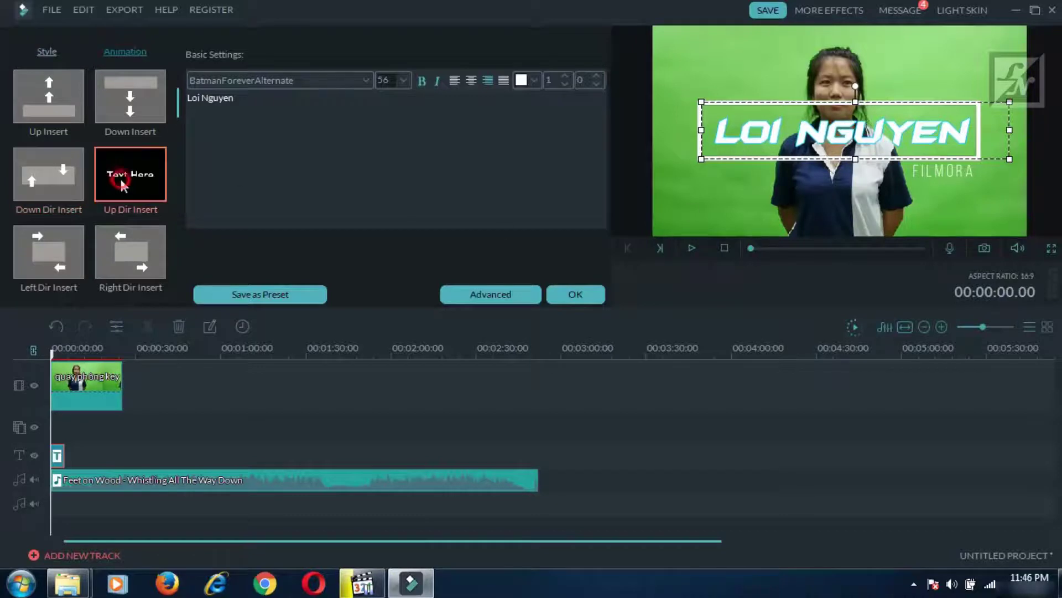
left_click(134, 98)
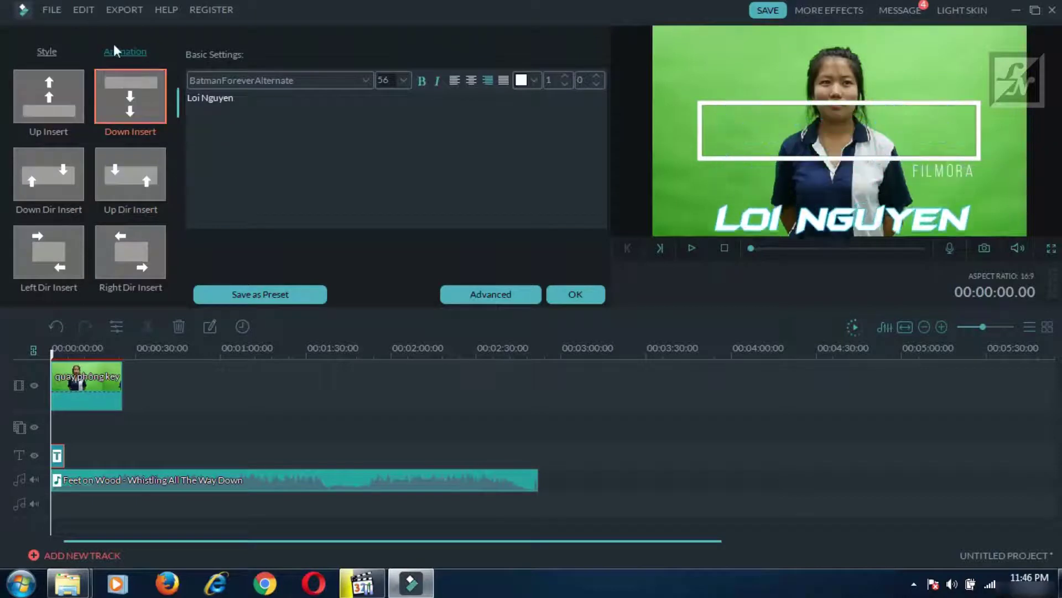
left_click(68, 93)
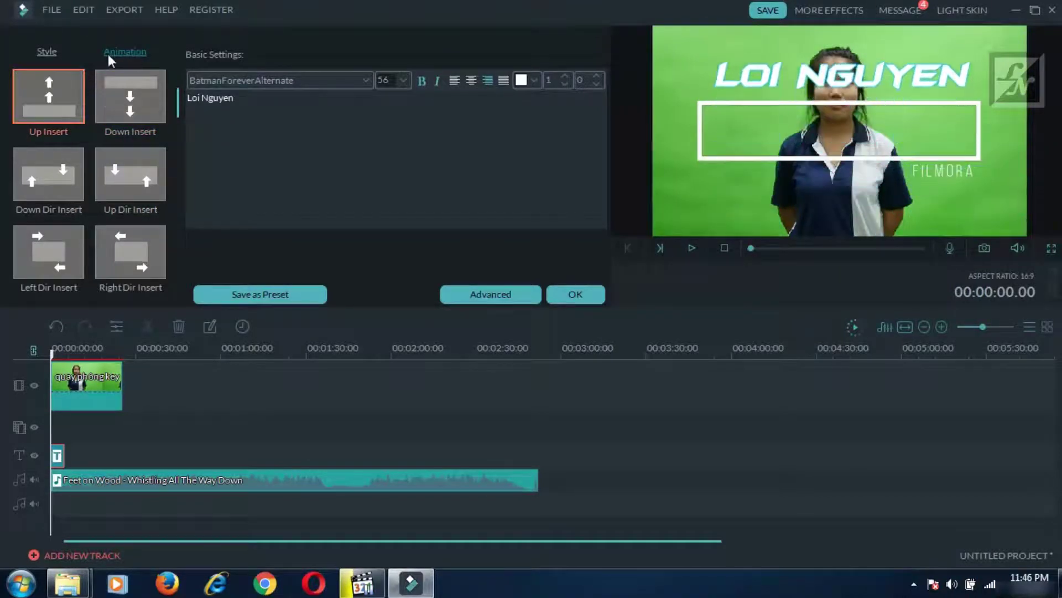
left_click(586, 293)
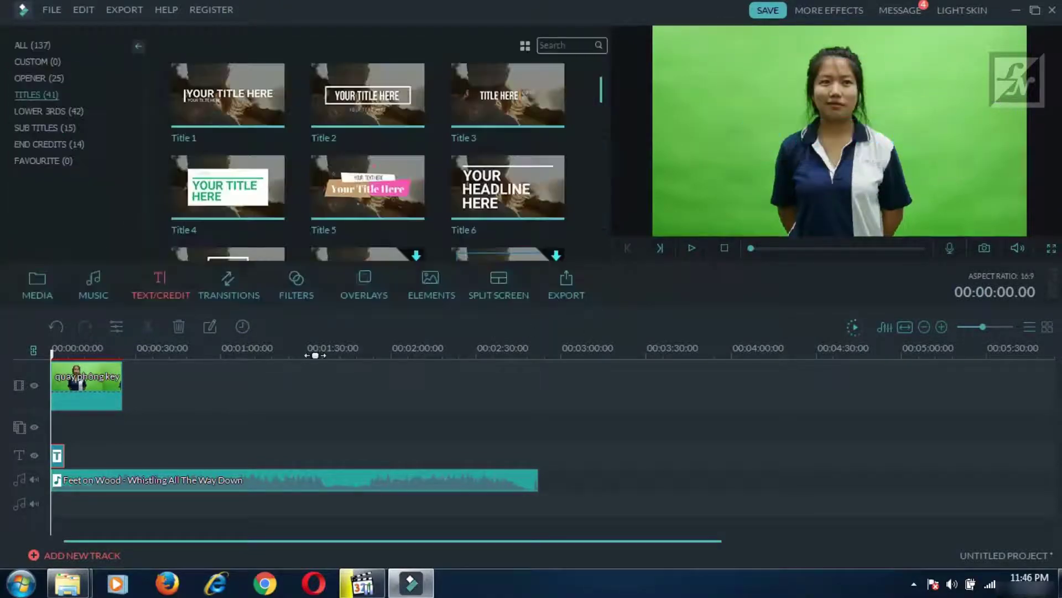
left_click(694, 247)
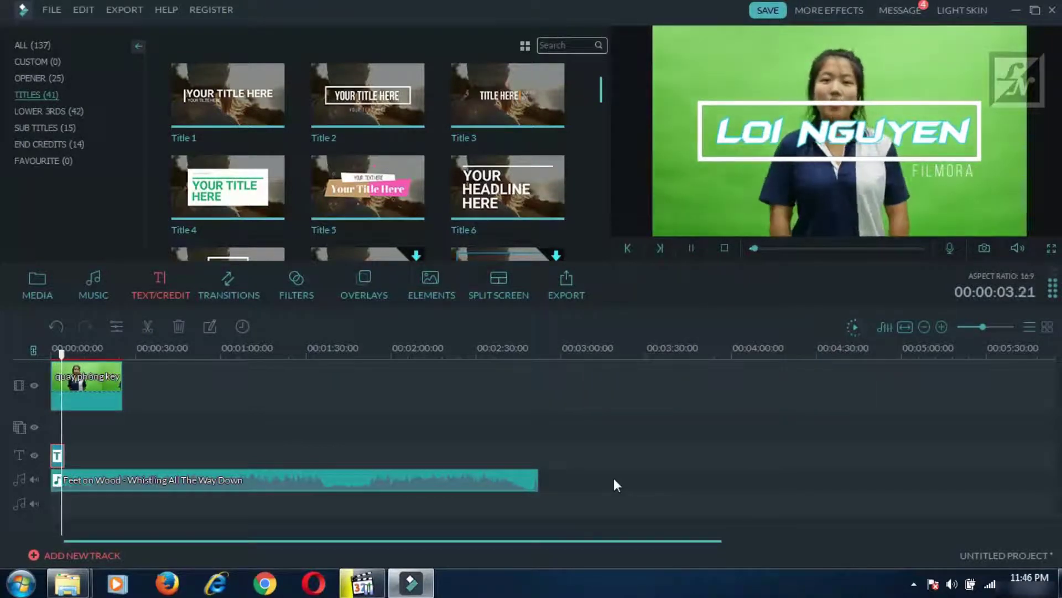
left_click(692, 248)
left_click(642, 400)
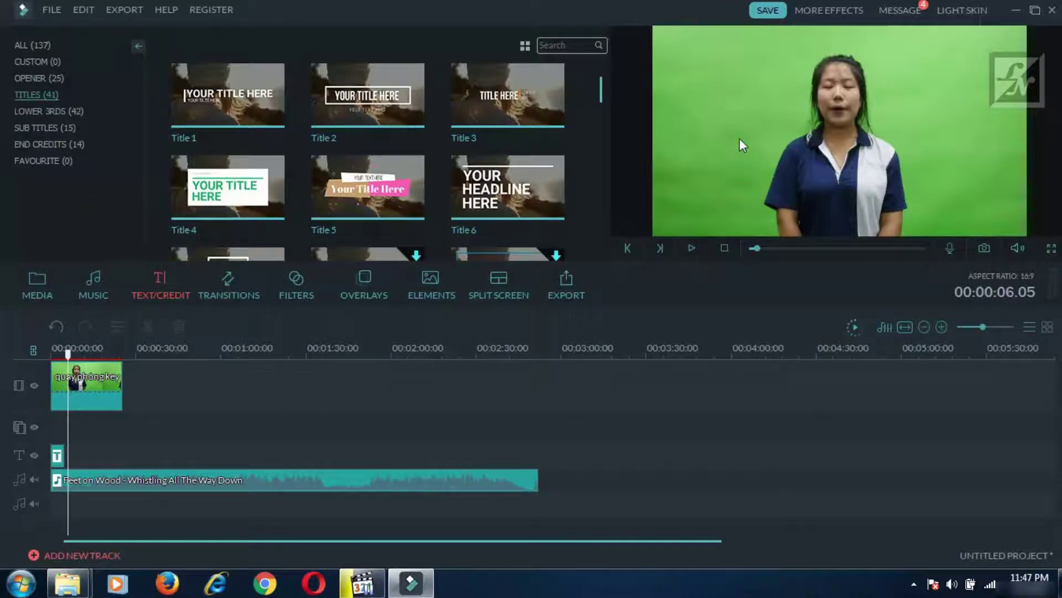
left_click(57, 349)
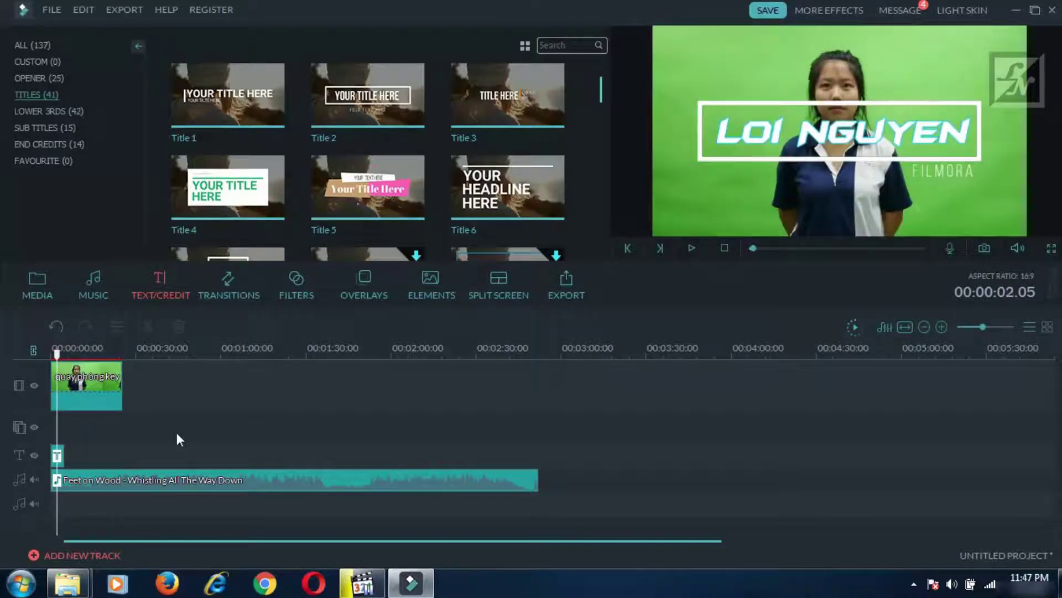
- Preview LowerThirds 1 to 4, then place green LowerThirds 4 on the text track after the name title
left_click(52, 111)
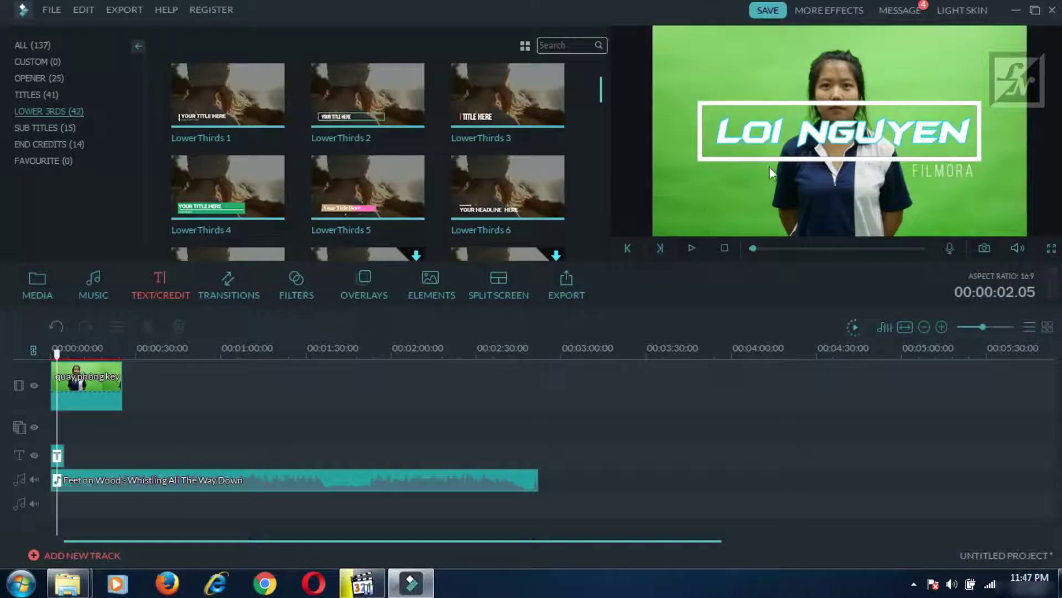
left_click(76, 362)
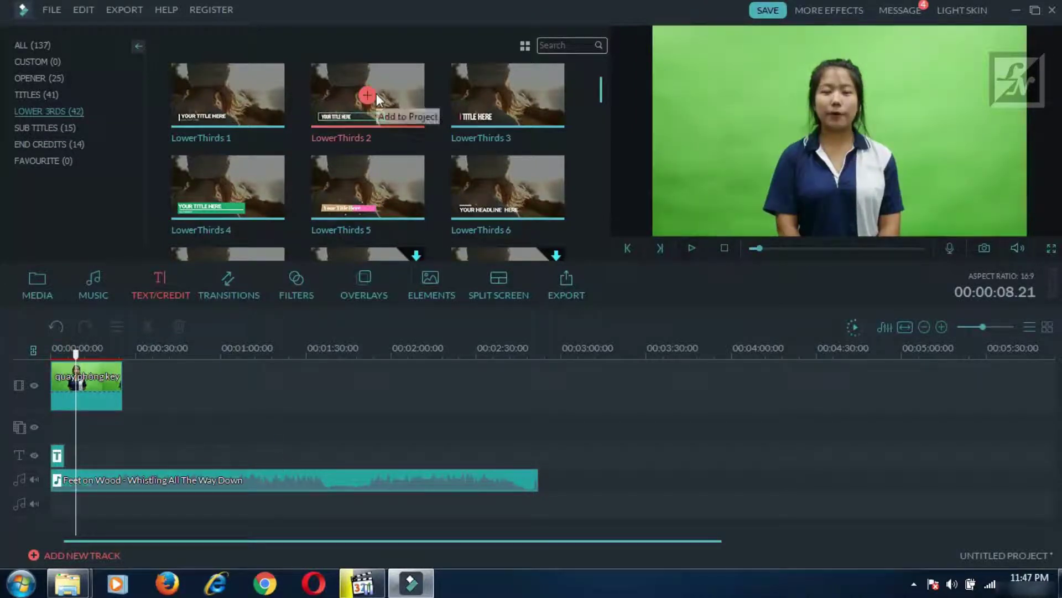
left_click(260, 114)
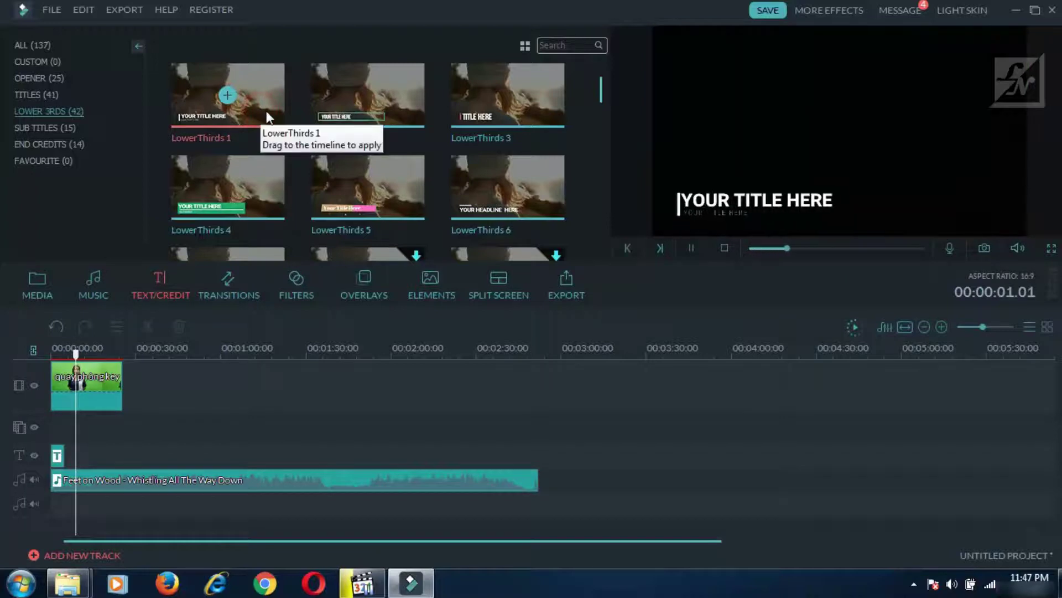
left_click(420, 99)
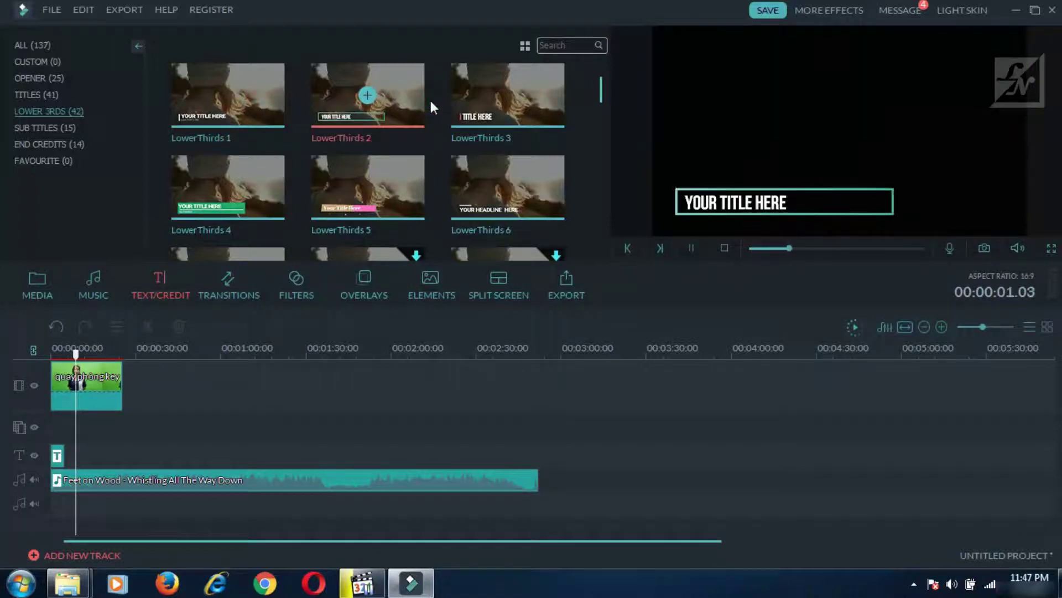
left_click(517, 114)
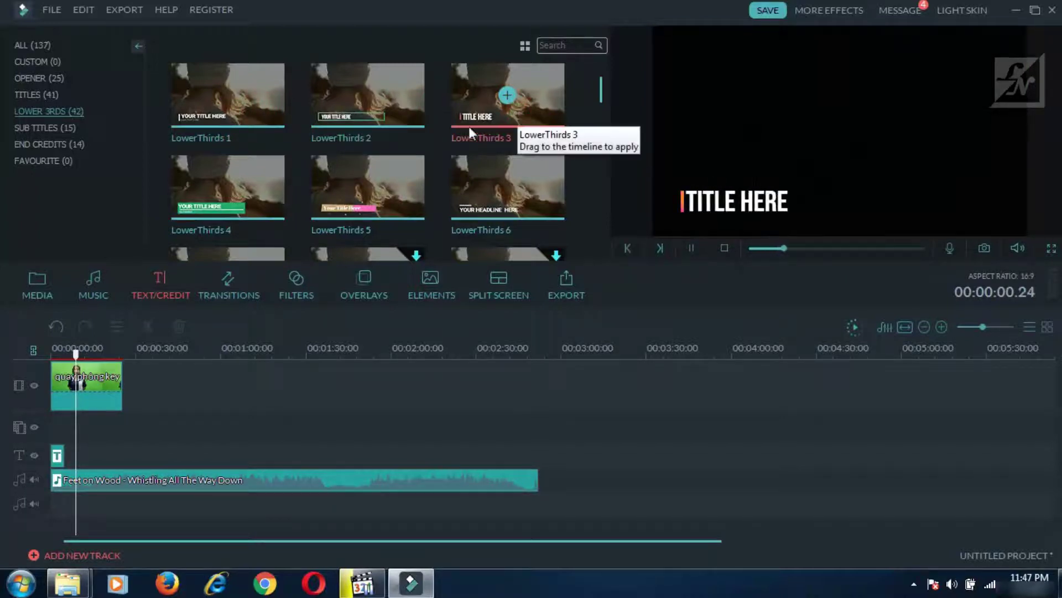
left_click(249, 202)
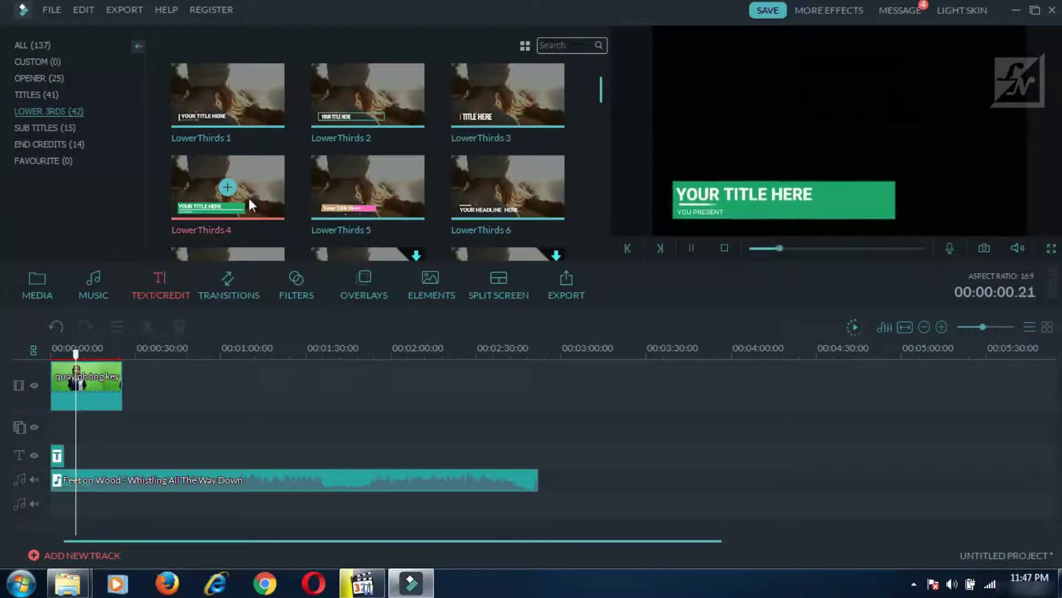
left_click_drag(268, 180, 70, 455)
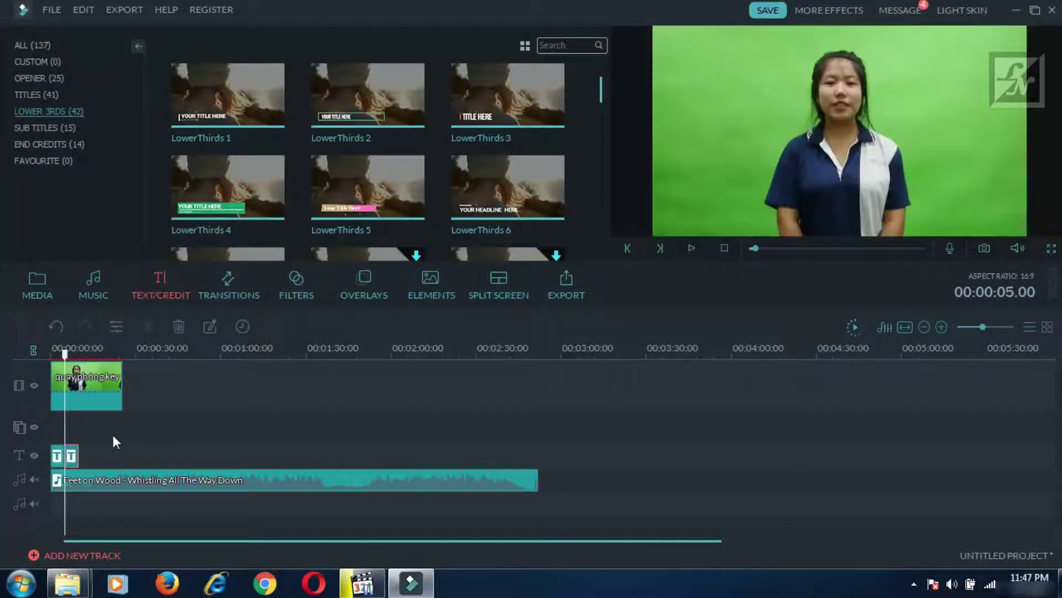
- Replace the lower third's placeholder text with the presenter's full name, fixing the typo
double_click(72, 456)
triple_click(446, 111)
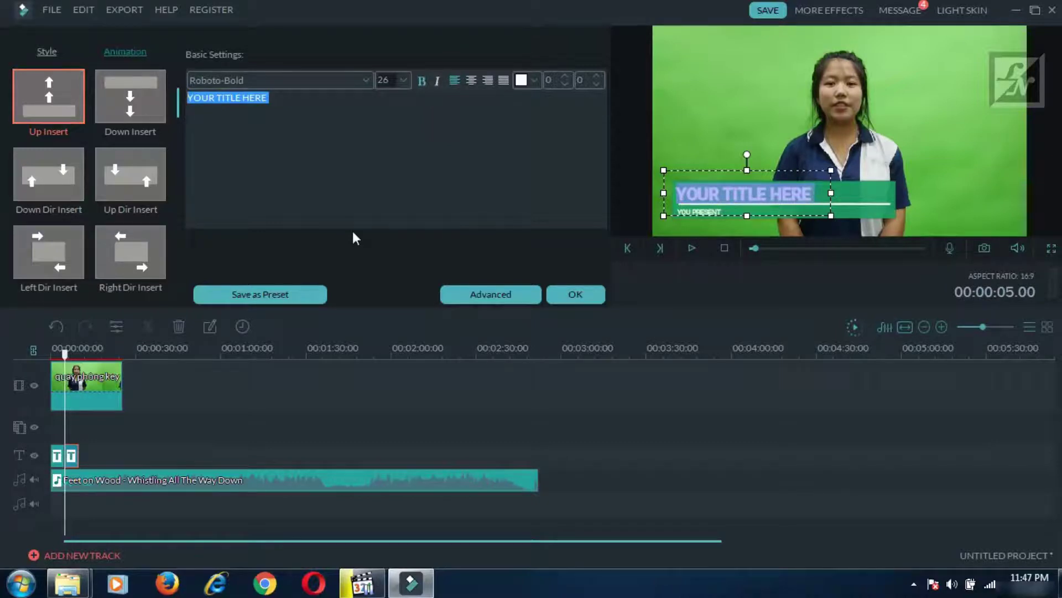
type("Huong")
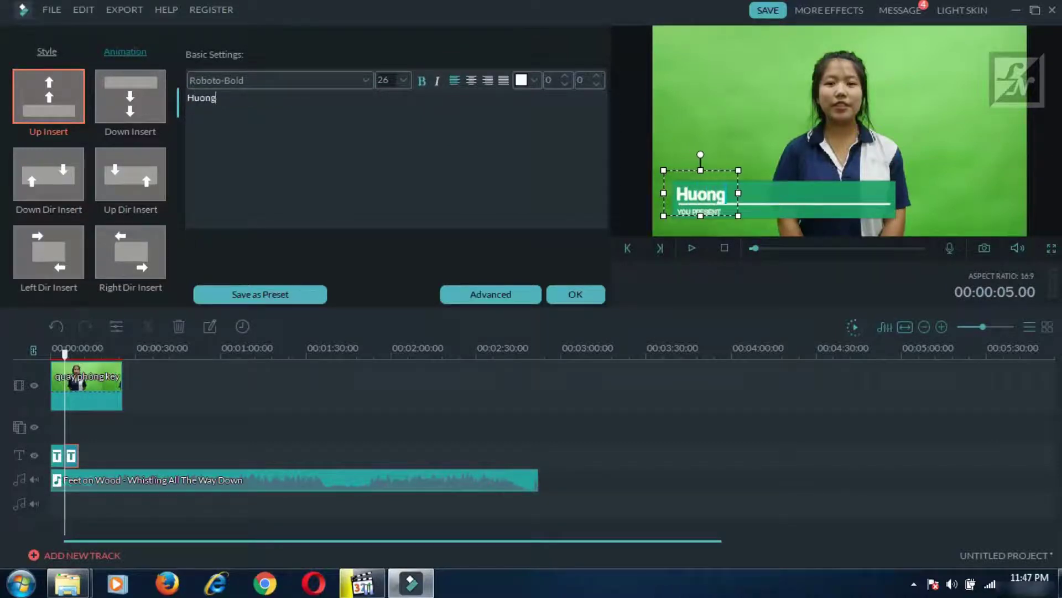
type(" Nguyeb")
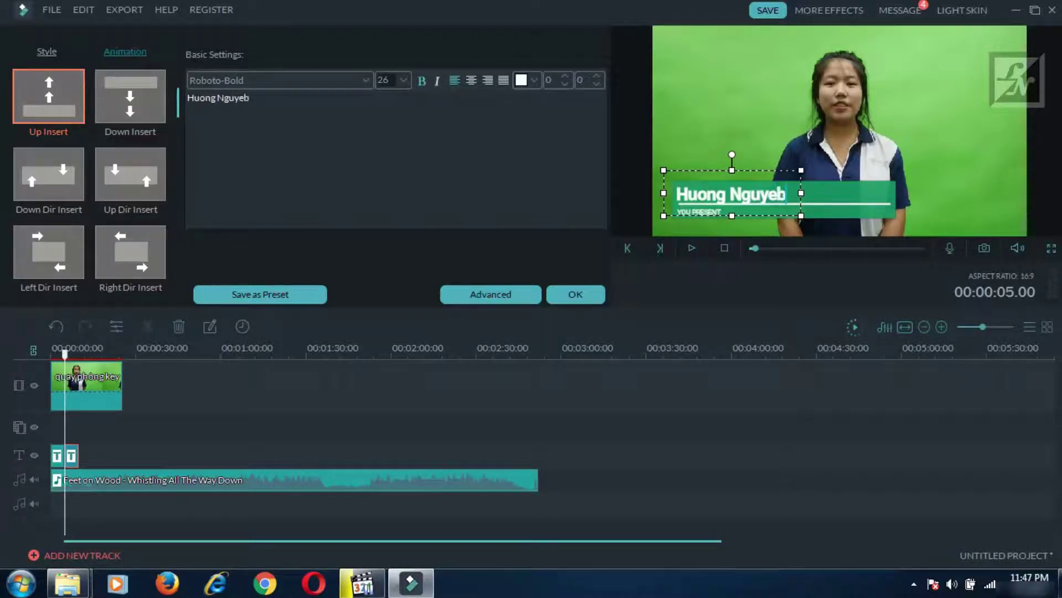
key("BackSpace")
type("n")
- Colour the name white after trying yellow, and centre it and the YOU PRESENT line on the banner
left_click(520, 90)
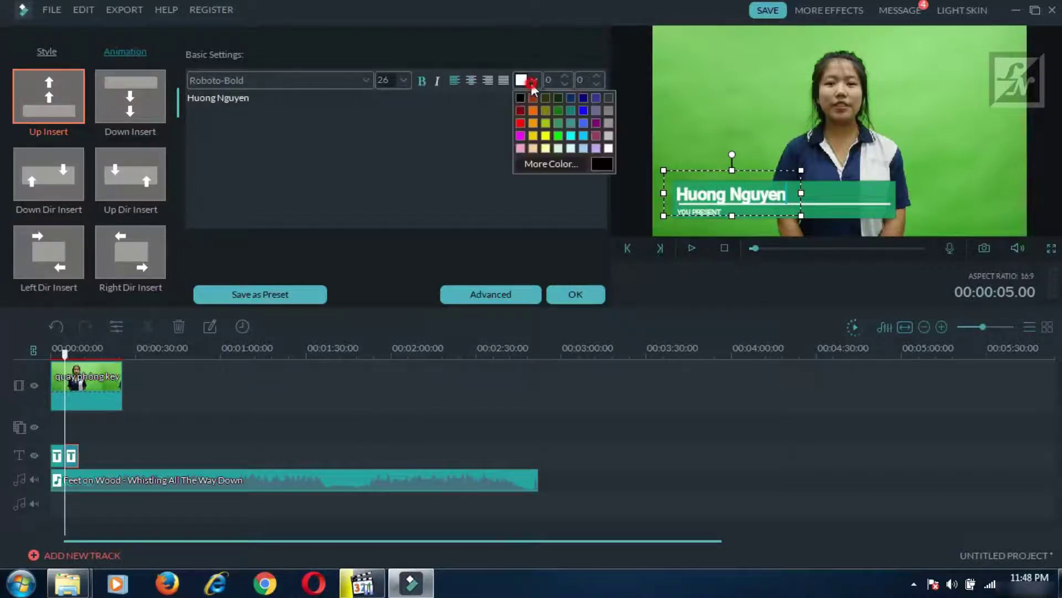
left_click(533, 133)
left_click(535, 87)
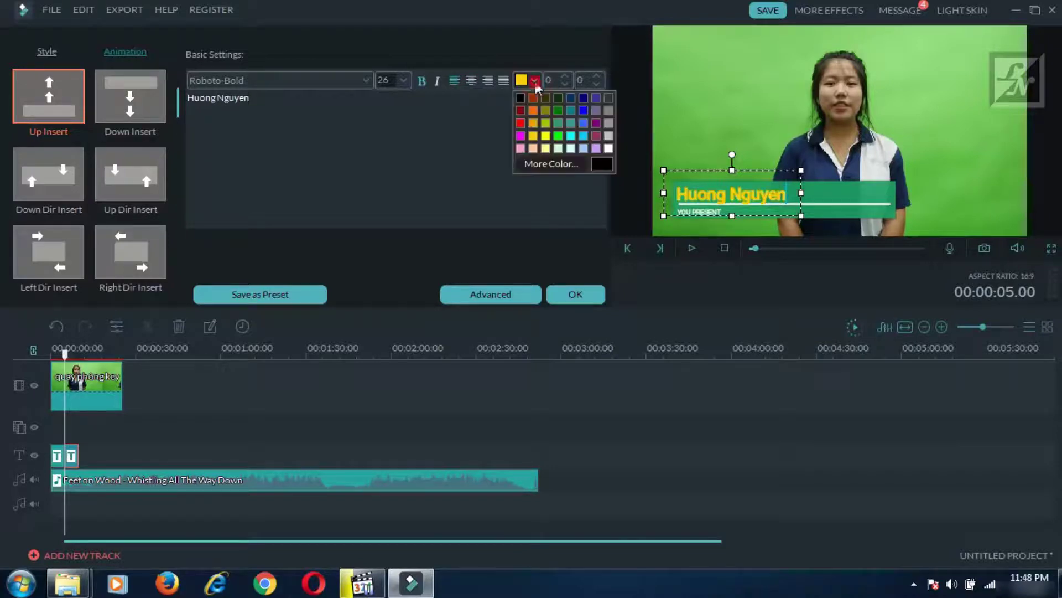
left_click(605, 145)
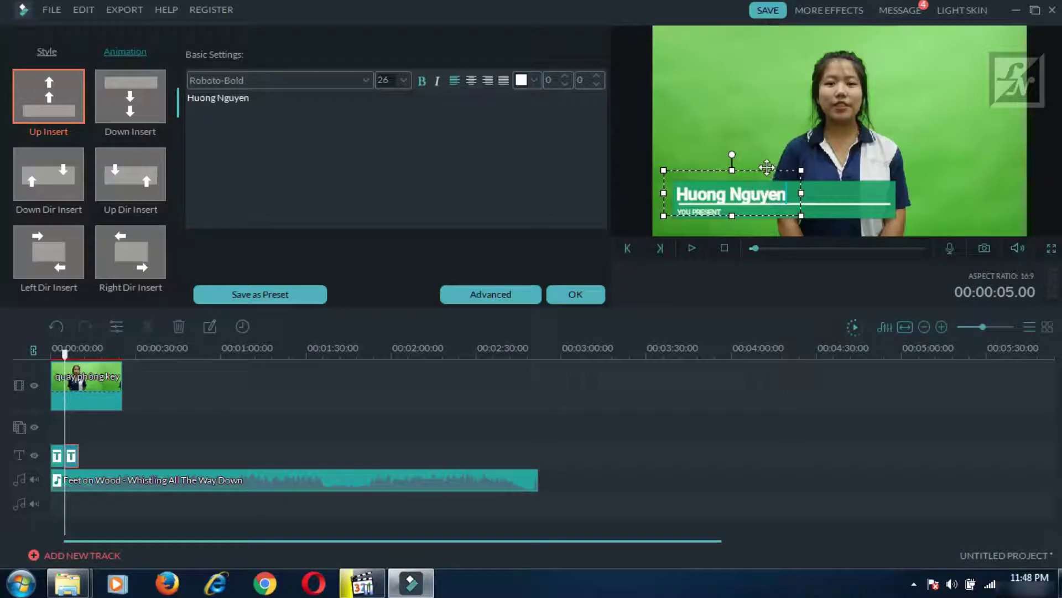
left_click_drag(776, 173, 810, 165)
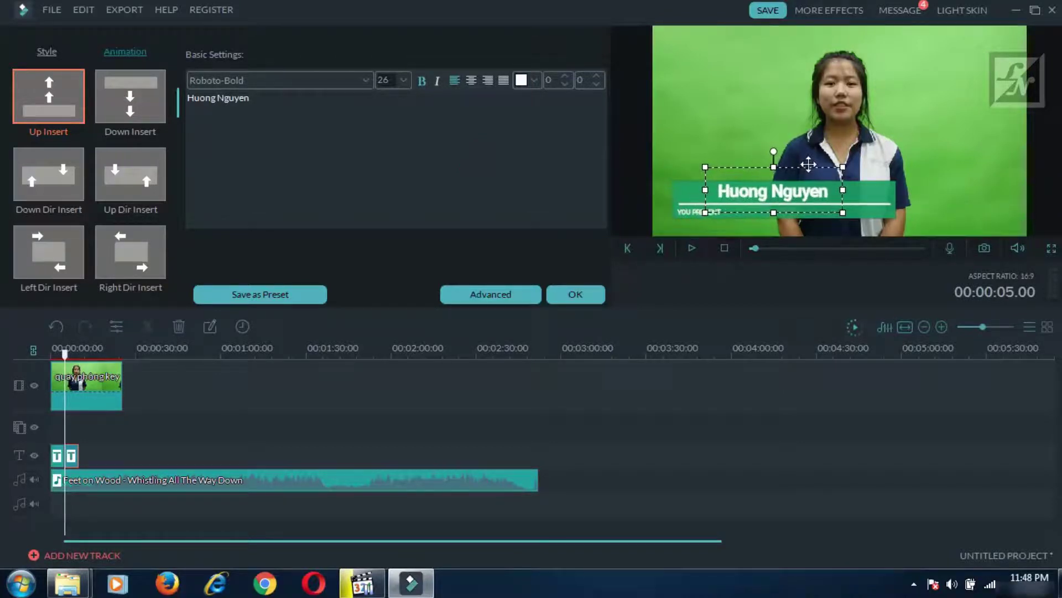
left_click(686, 214)
left_click_drag(681, 195, 762, 195)
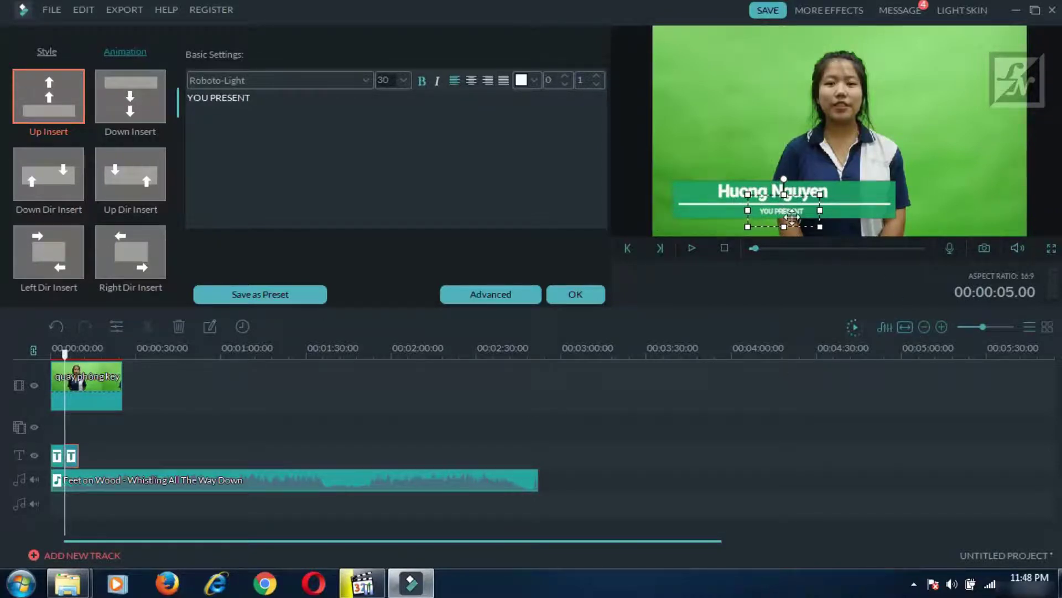
- Replace the lower third's second line YOU PRESENT with 'Huong Dan Vien' and confirm the edit
left_click(406, 101)
key("ctrl+a")
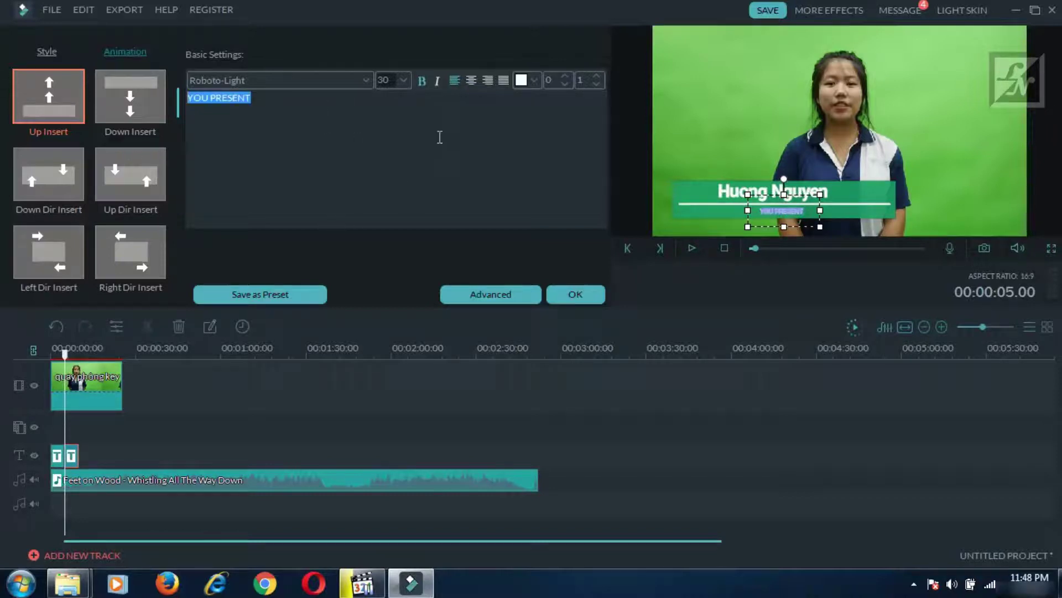
type("Thu")
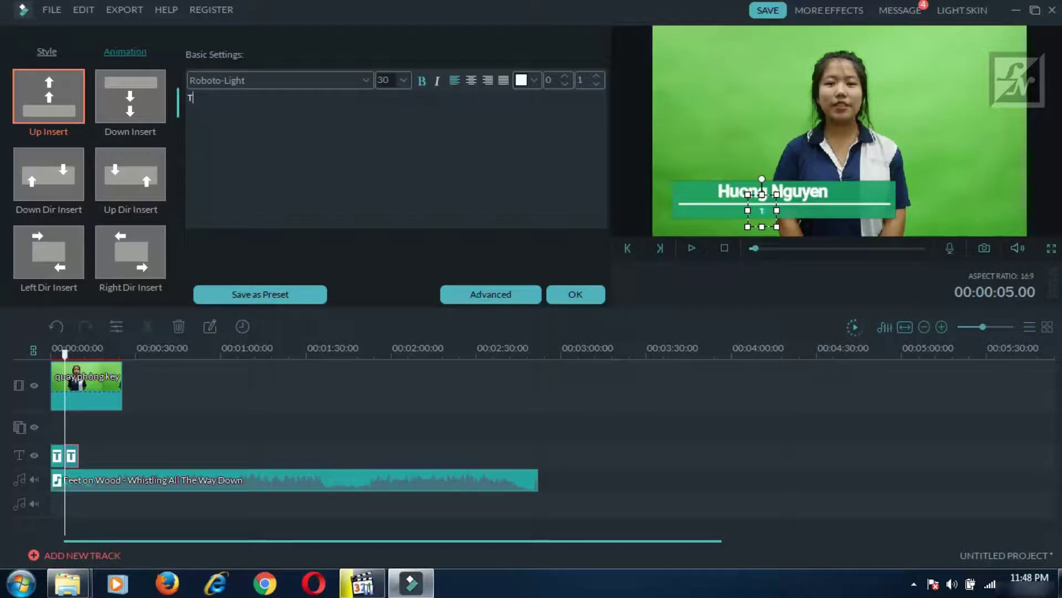
key("BackSpace")
key("BackSpace")
key("BackSpace")
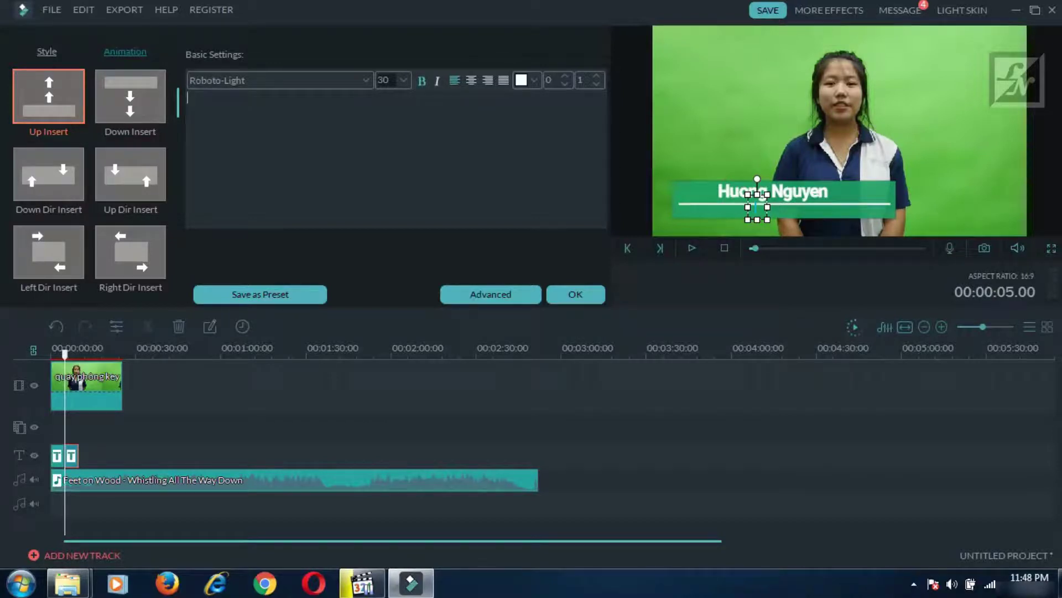
type("Huong")
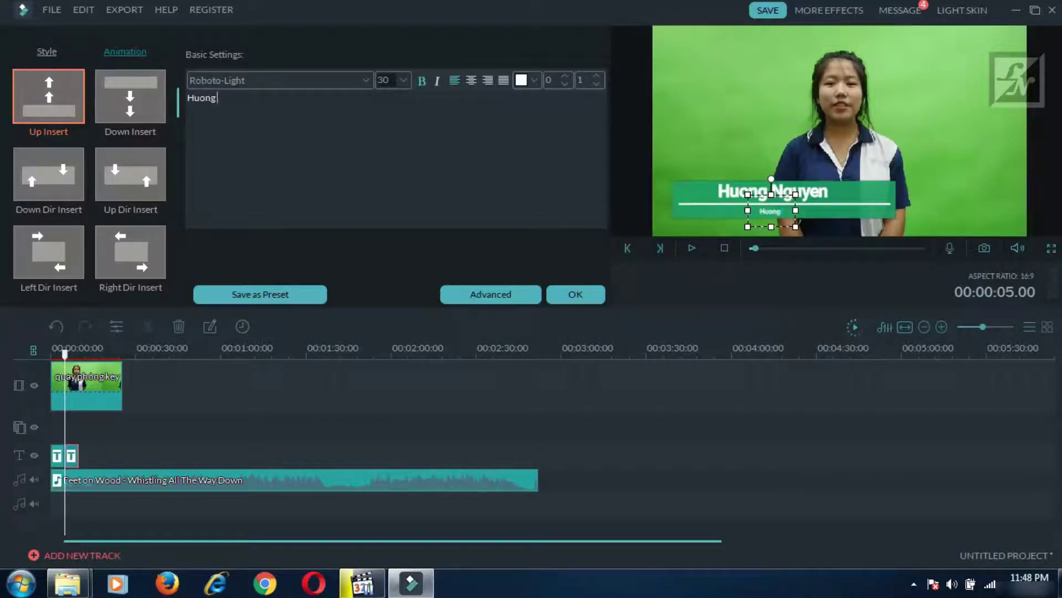
type(" Da")
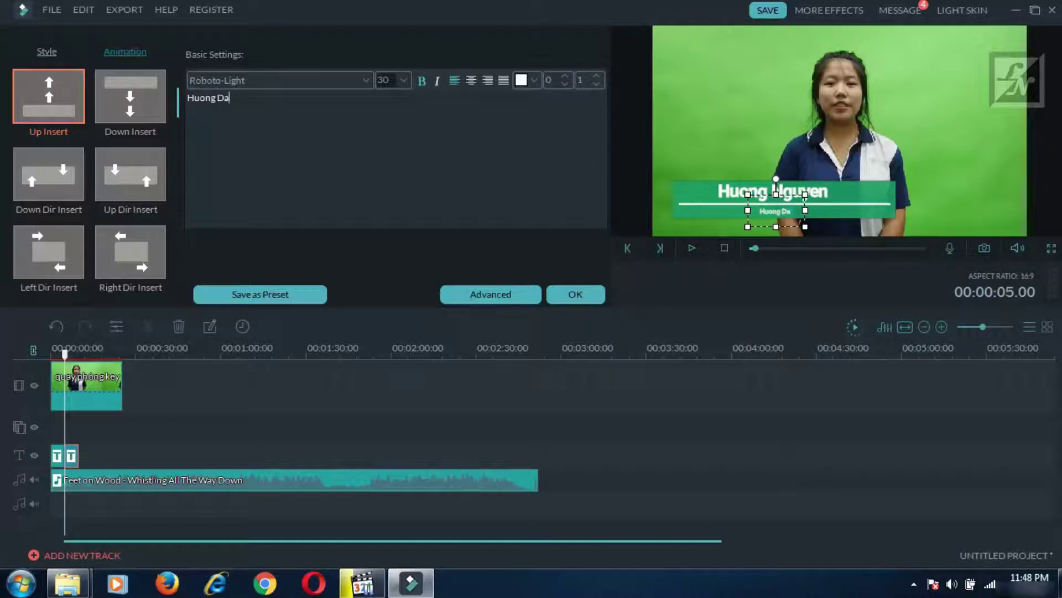
type("n ")
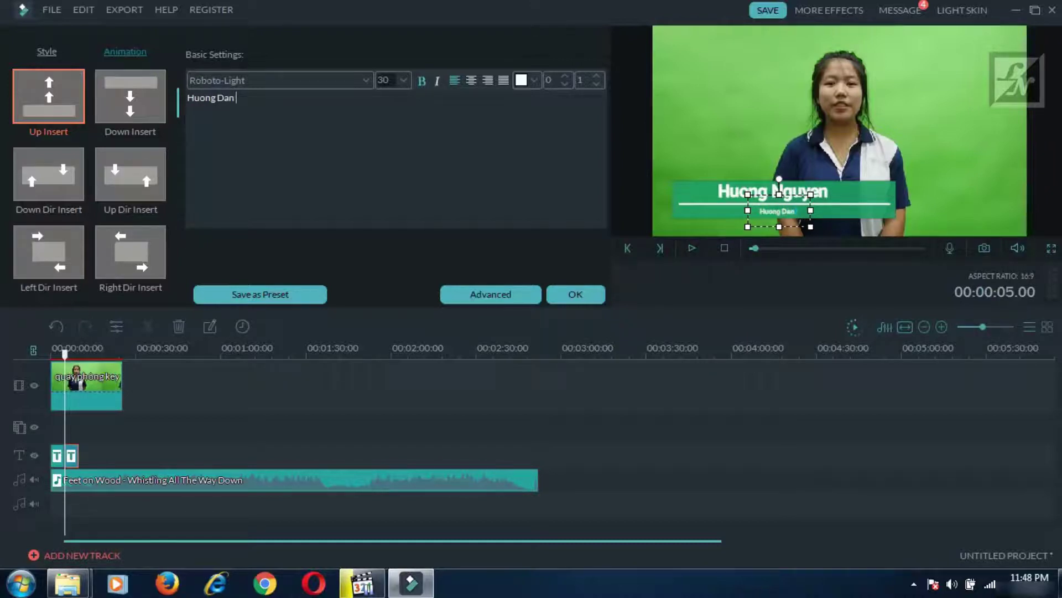
type("Vien")
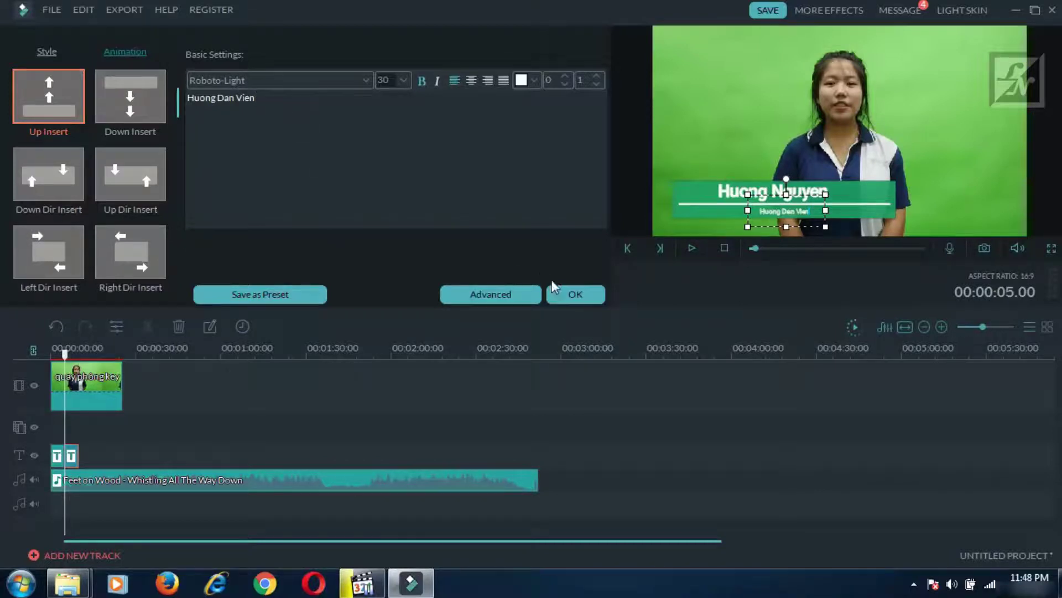
left_click(572, 297)
left_click_drag(66, 355, 51, 354)
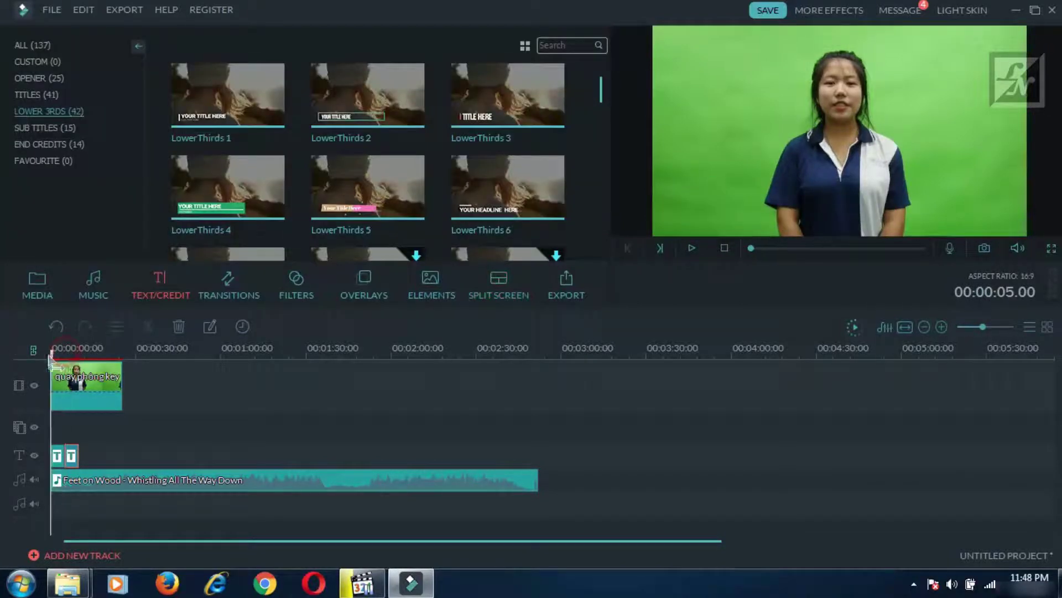
- Play and pause the timeline to check the lower third, then show the Sub Titles presets
left_click(690, 249)
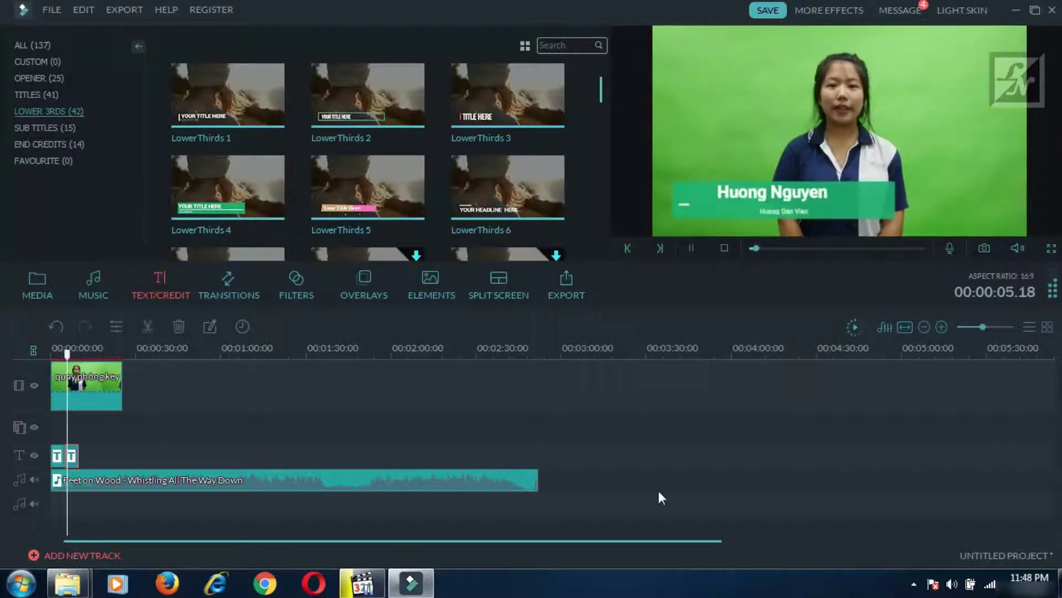
left_click(689, 250)
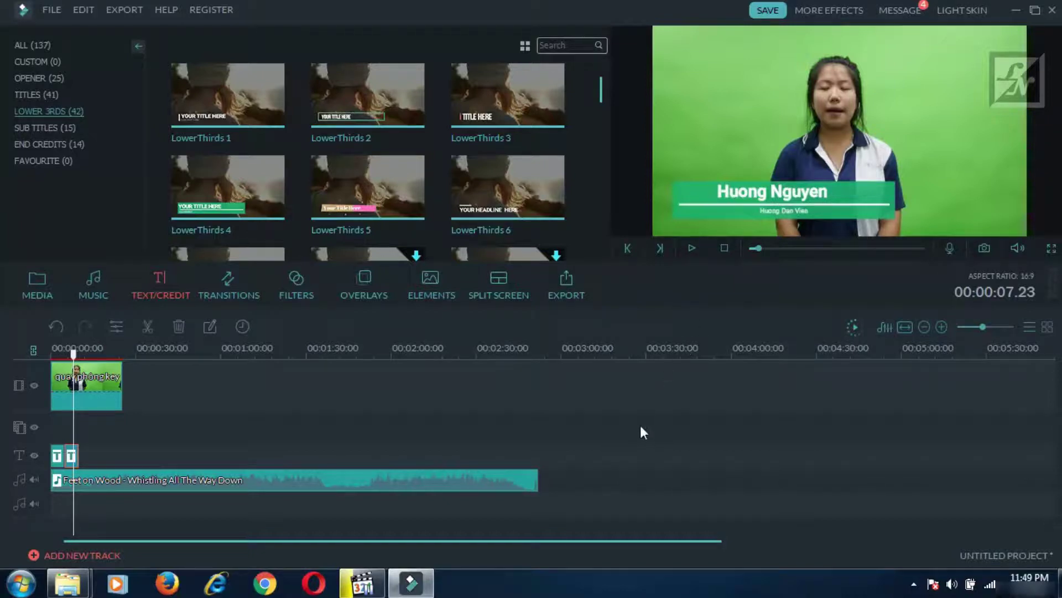
left_click(52, 126)
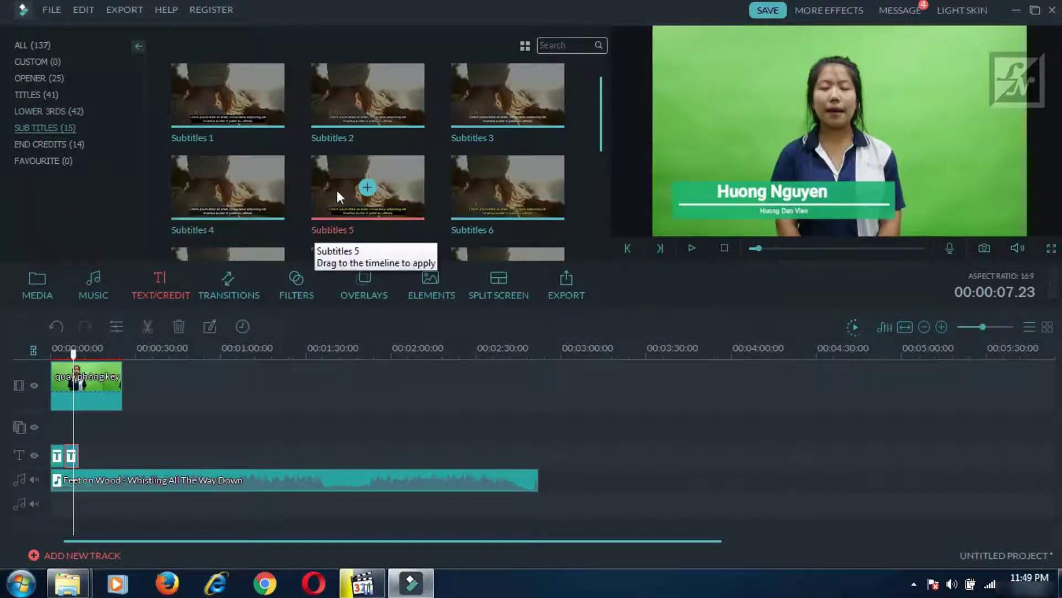
- Set the Track Manager's text track count to 3 and apply it to the timeline
left_click_drag(333, 181, 365, 185)
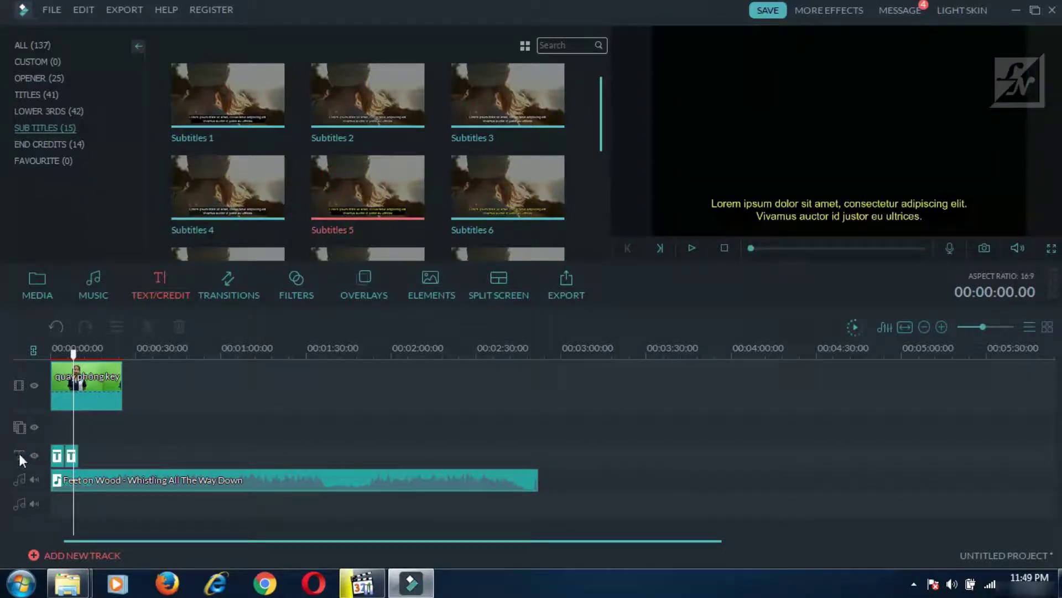
left_click(86, 555)
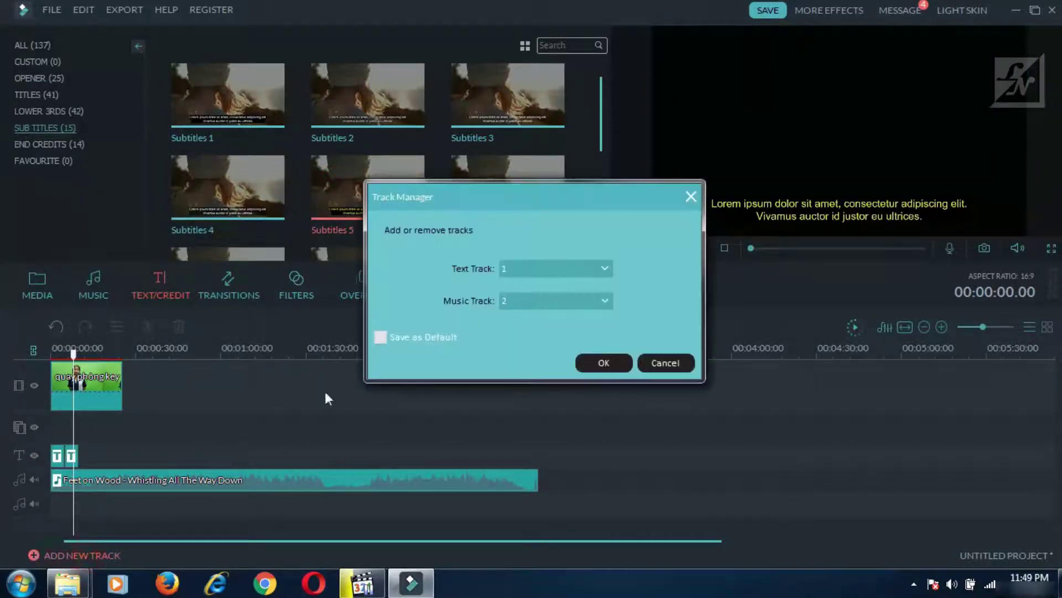
left_click(528, 272)
left_click(529, 303)
left_click(543, 267)
left_click(545, 293)
left_click(543, 268)
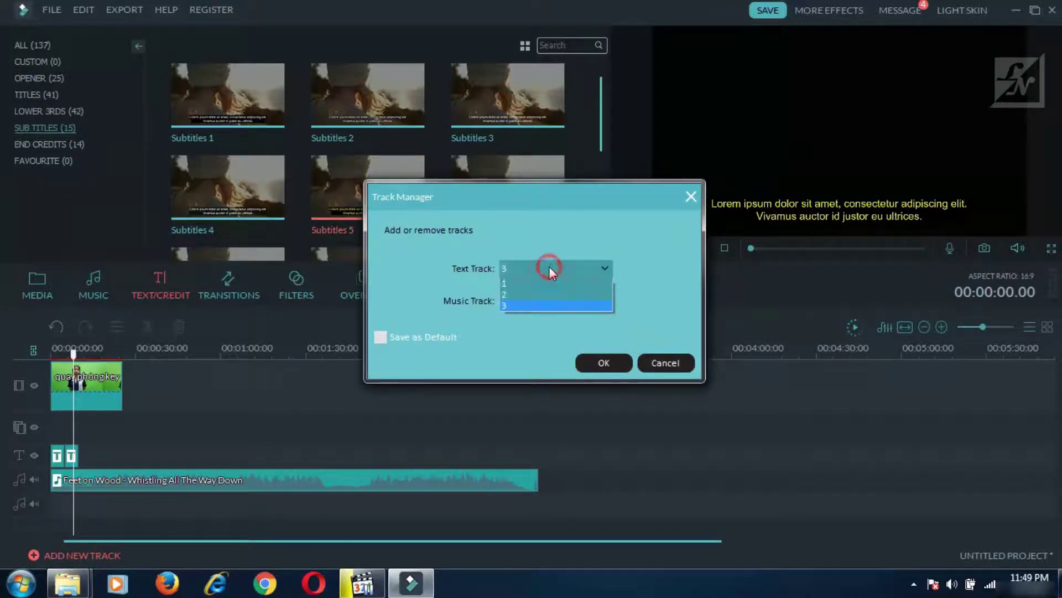
left_click(639, 268)
left_click(604, 363)
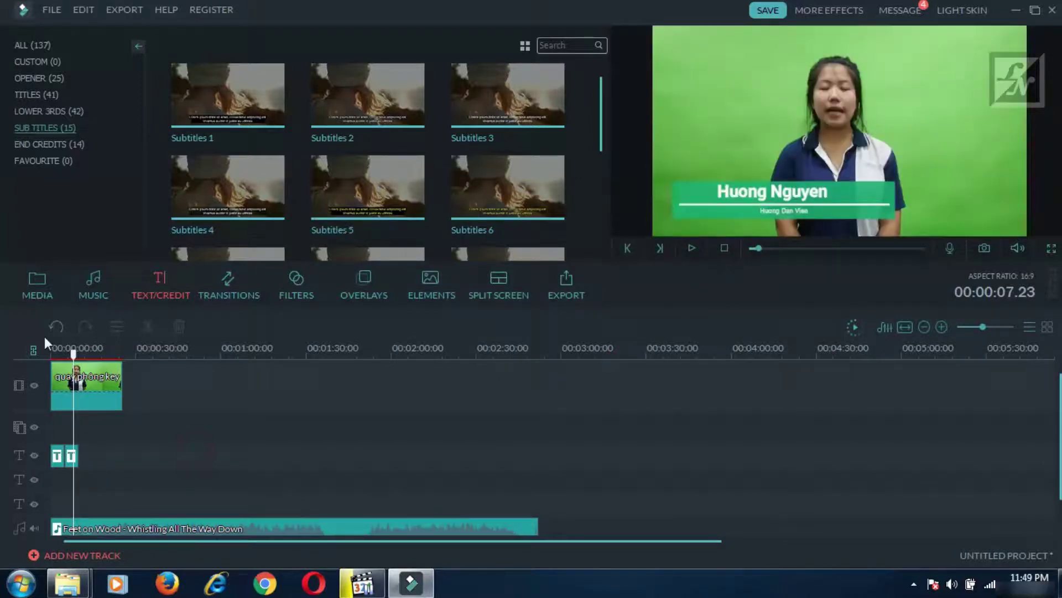
- Preview and compare the Subtitles 2, 3, 4, 5 and 6 styles
left_click_drag(74, 354, 79, 357)
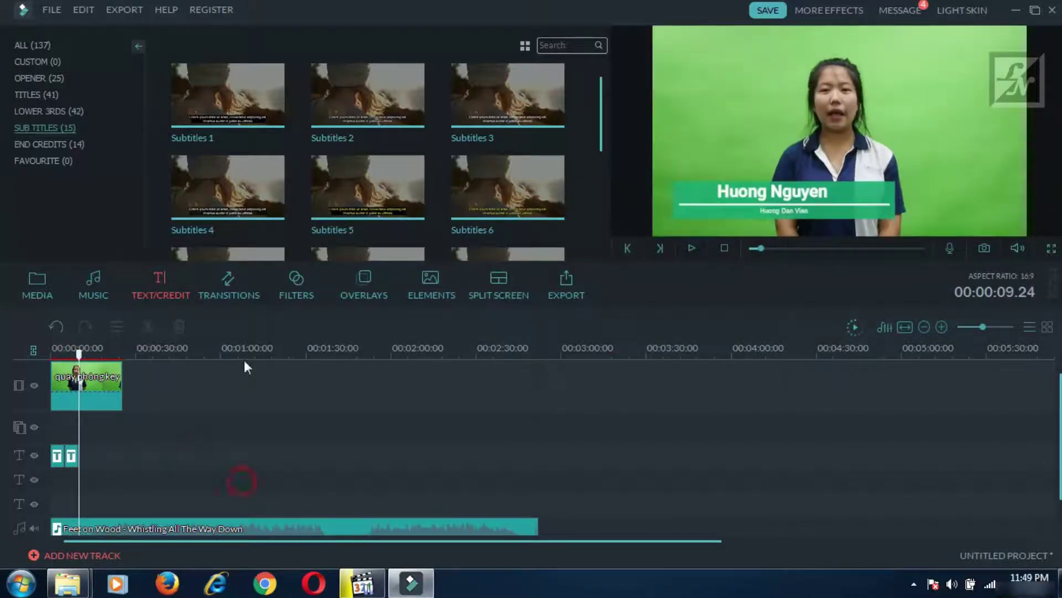
left_click(334, 108)
left_click(339, 185)
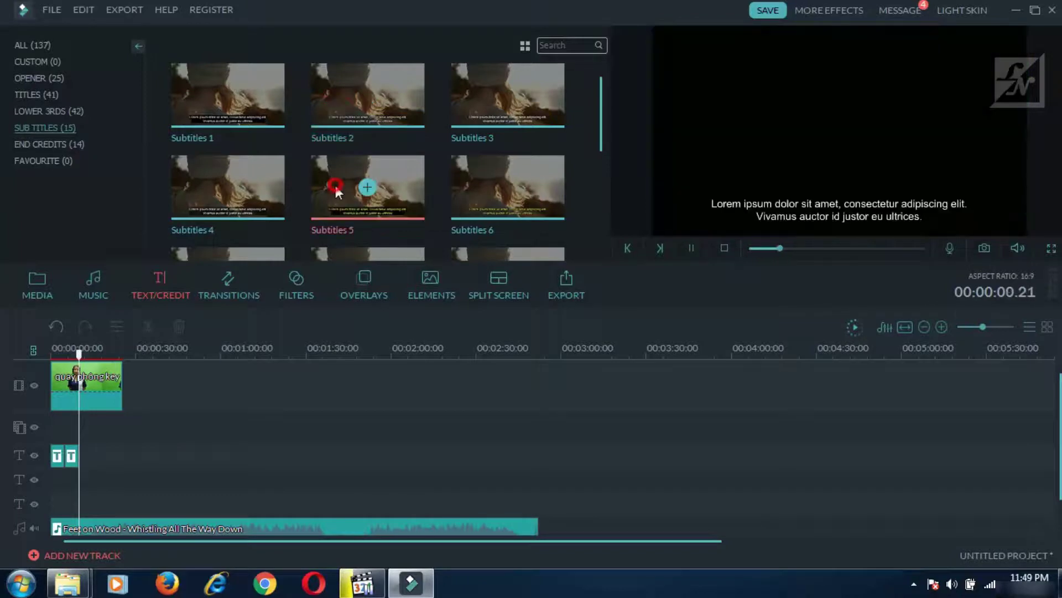
left_click(468, 101)
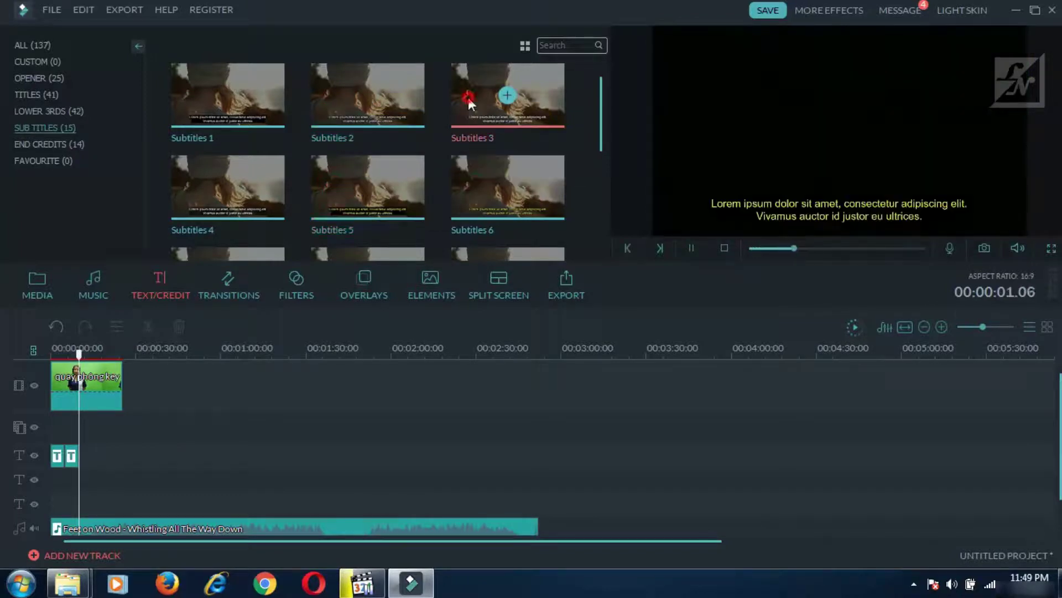
left_click(474, 177)
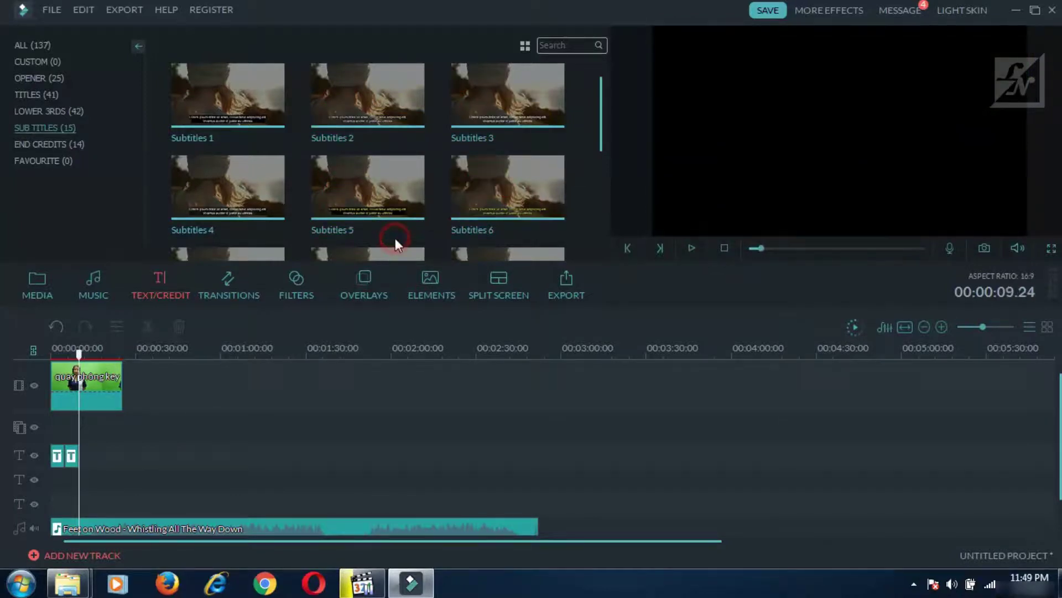
left_click(392, 186)
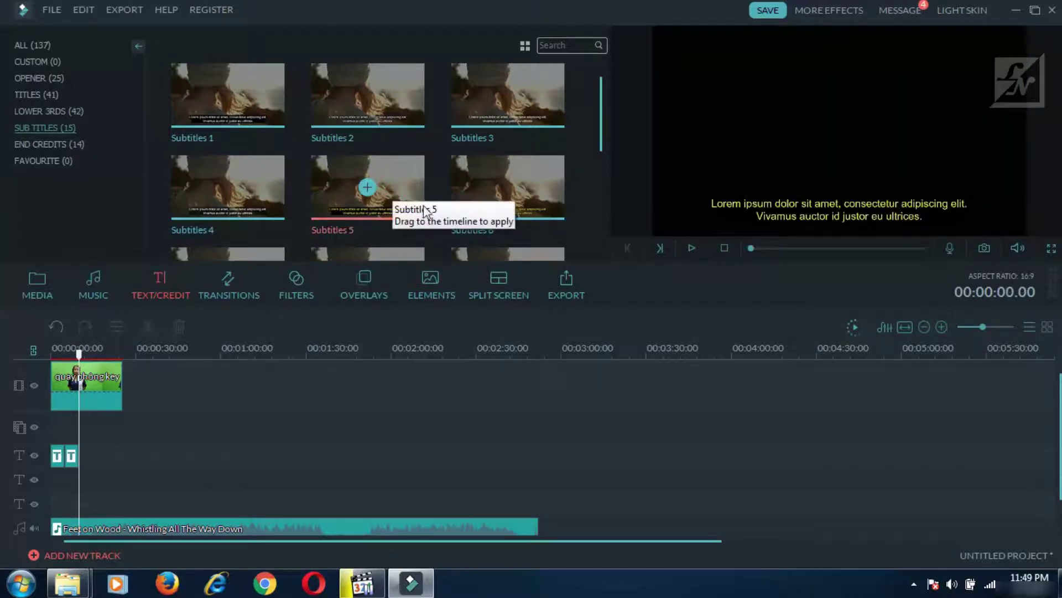
left_click(473, 187)
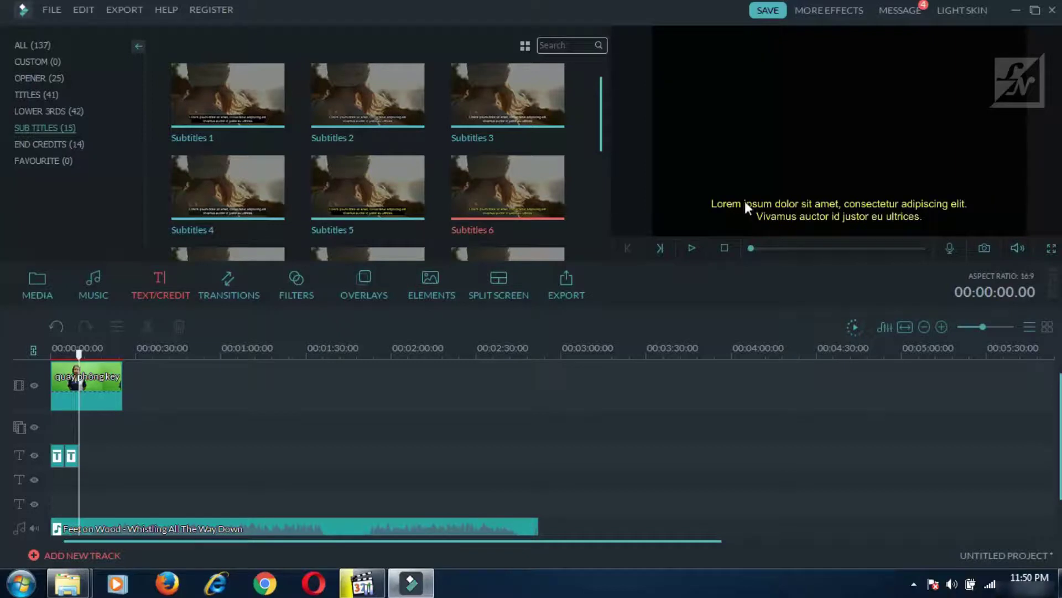
left_click(266, 178)
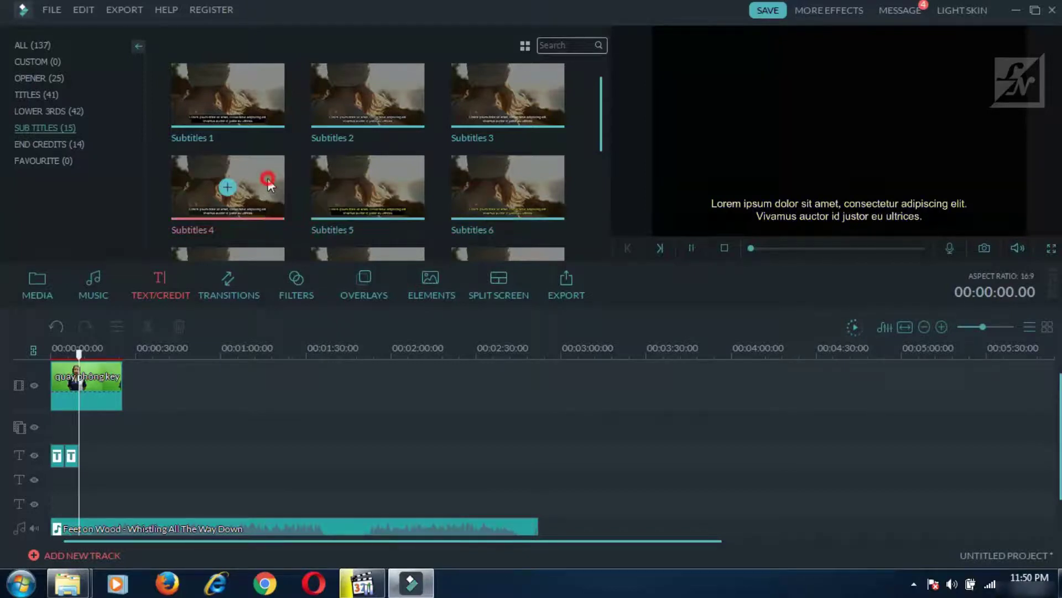
left_click(348, 122)
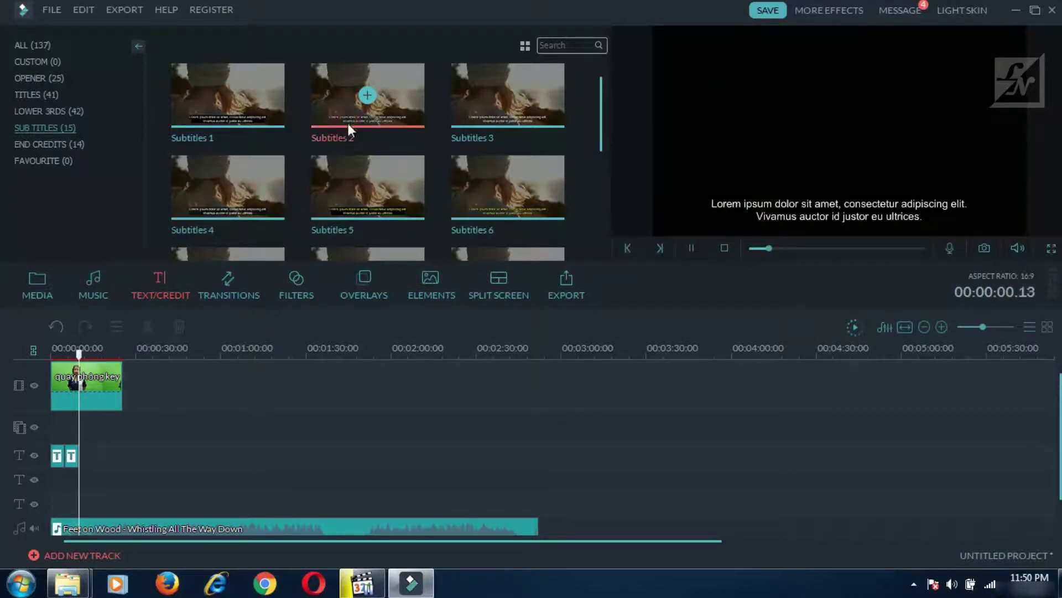
left_click(415, 202)
- Preview Subtitles 11, 14 and 15 further down, then return to Subtitles 6
scroll(404, 174, "down", 5)
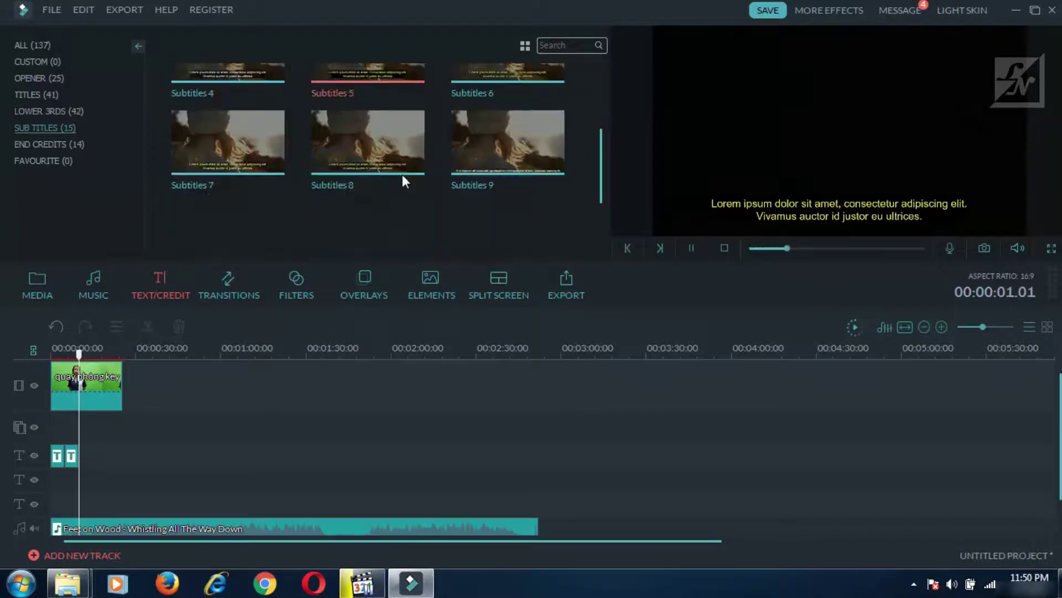
left_click(400, 146)
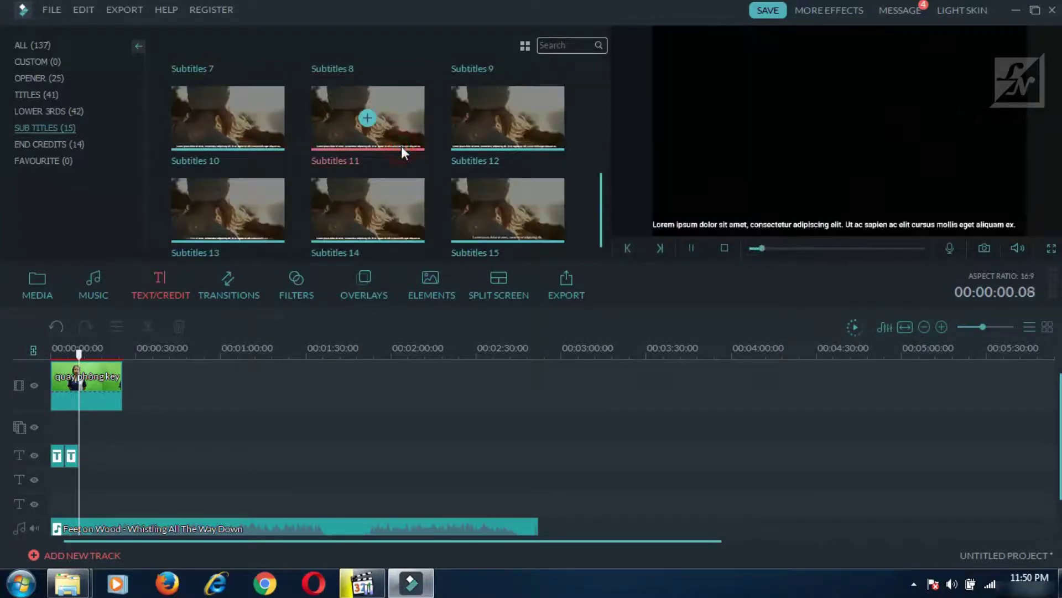
left_click(390, 209)
left_click(501, 218)
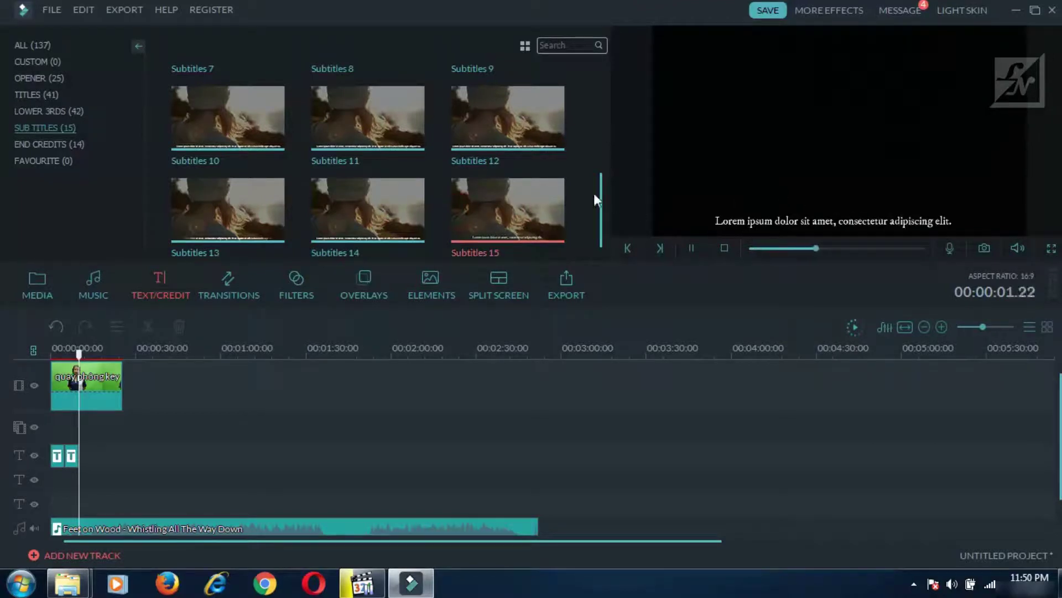
scroll(476, 187, "up", 3)
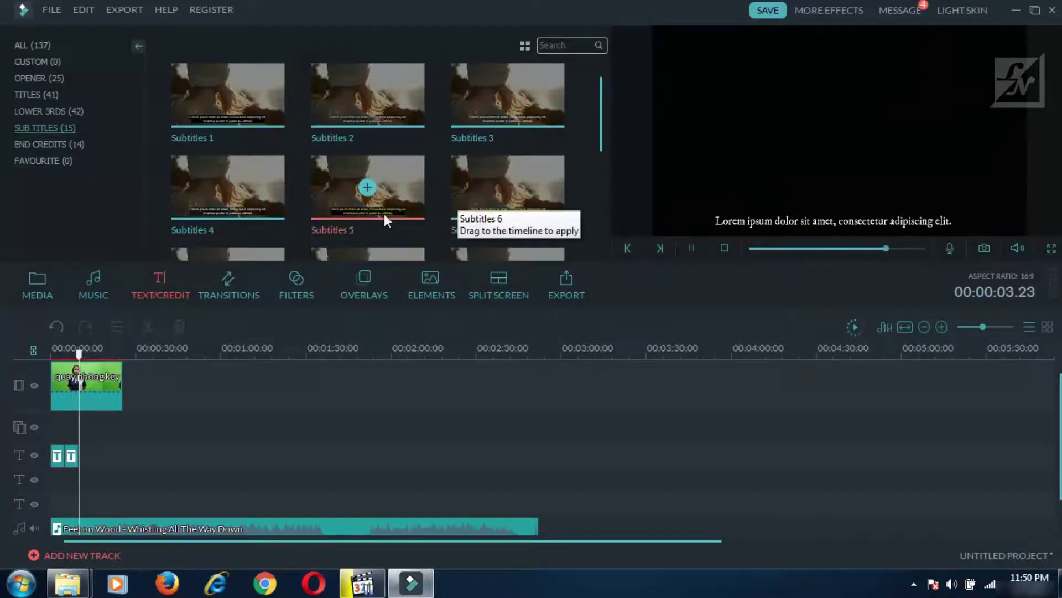
left_click(468, 202)
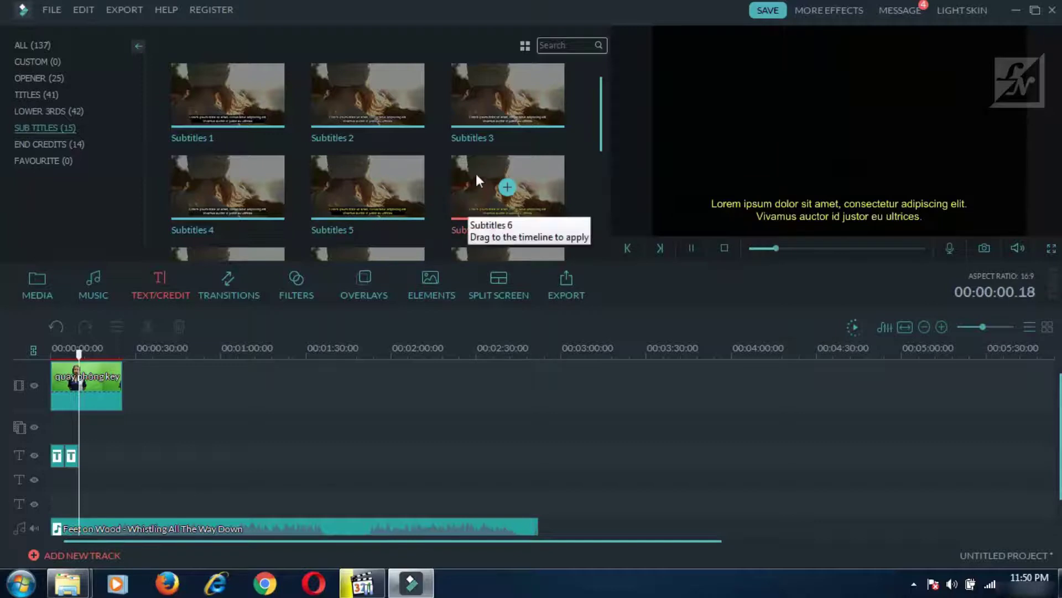
- Place Subtitles 6 on the second text track and play it briefly
left_click_drag(476, 174, 79, 477)
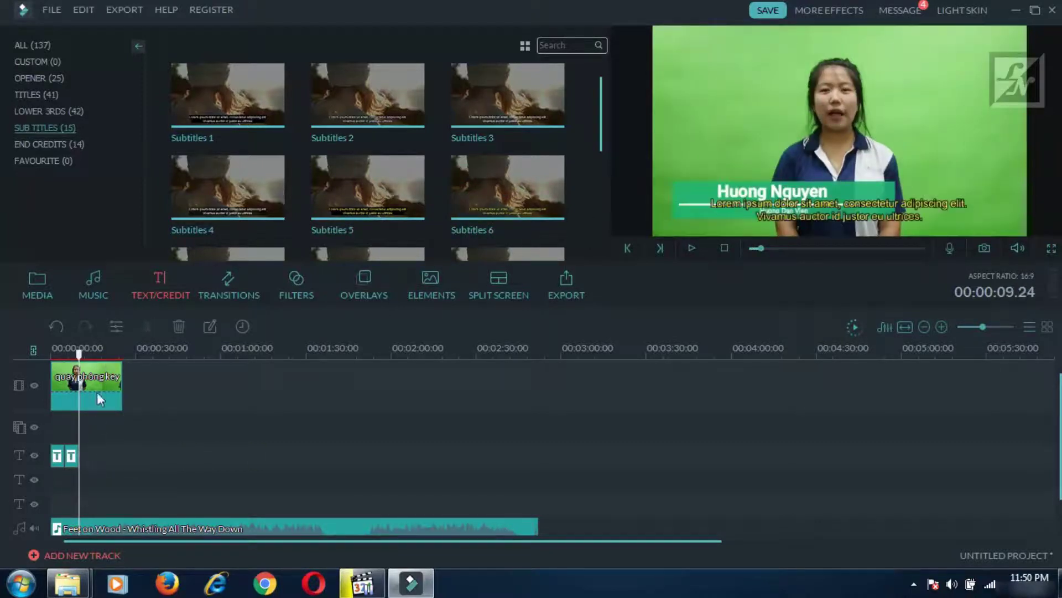
left_click_drag(470, 174, 79, 489)
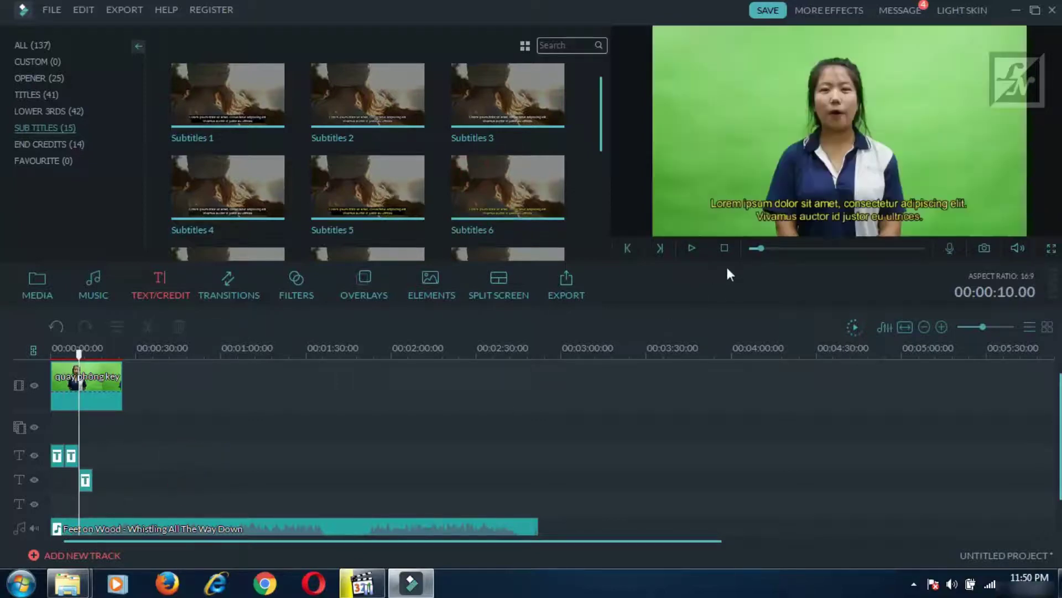
left_click(695, 246)
left_click(695, 246)
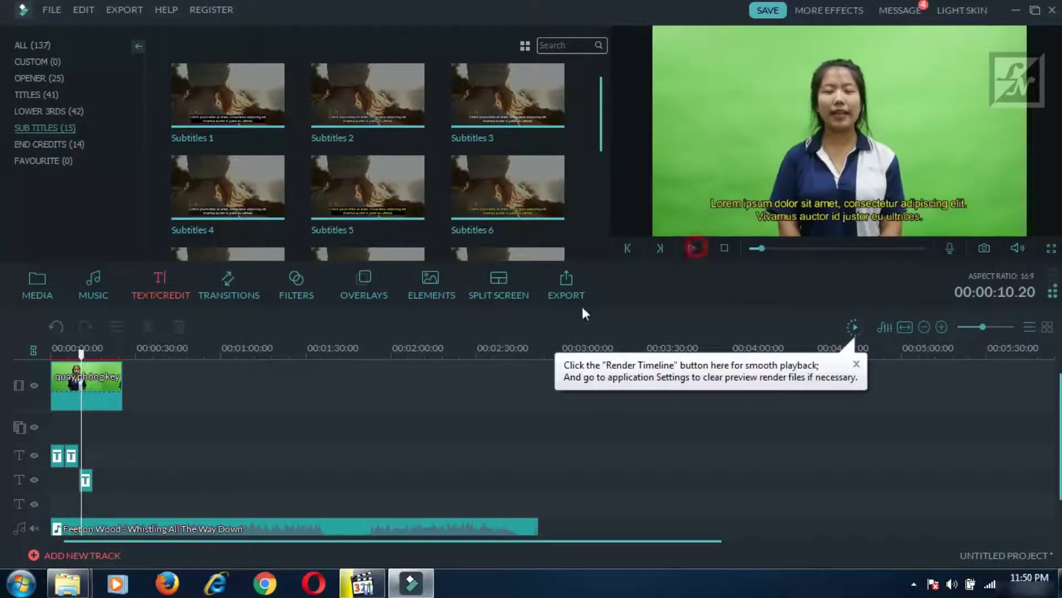
- Replace the subtitle's text with 'gggvgvggyg' and confirm the edit
double_click(86, 480)
triple_click(512, 98)
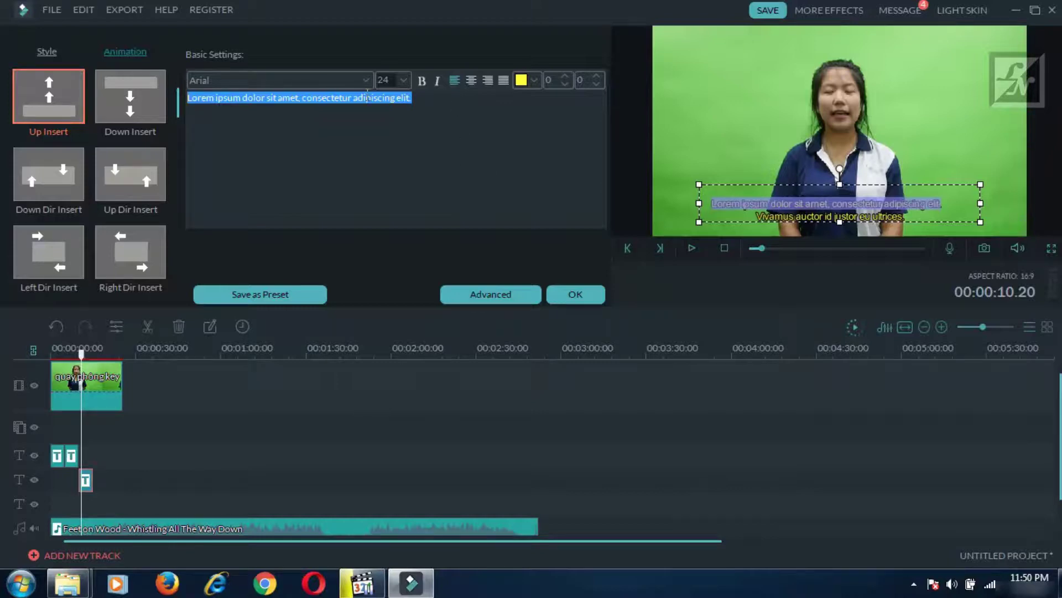
type("gggvgvggyg")
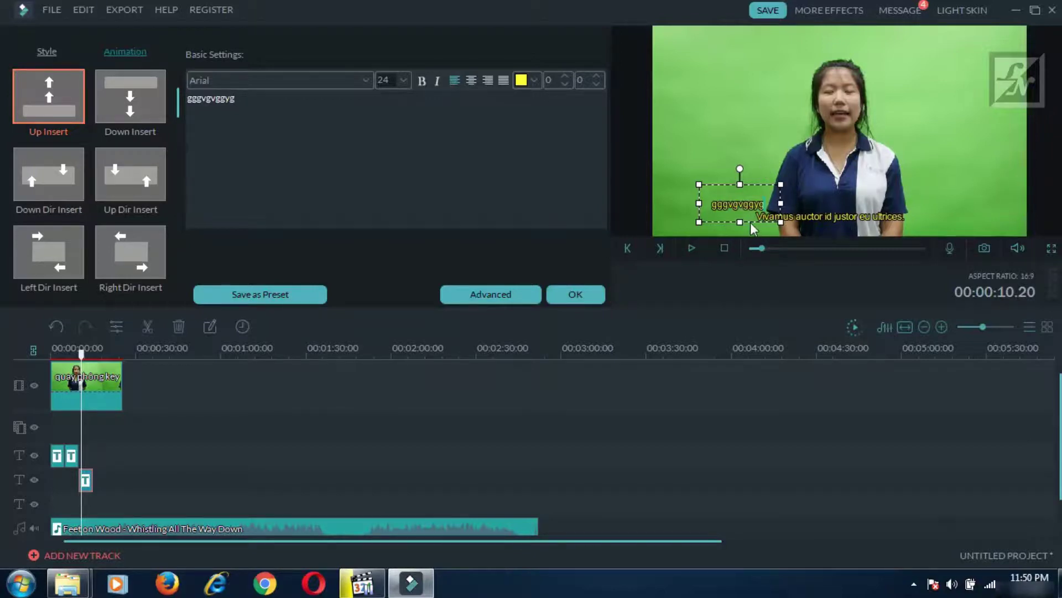
left_click(595, 301)
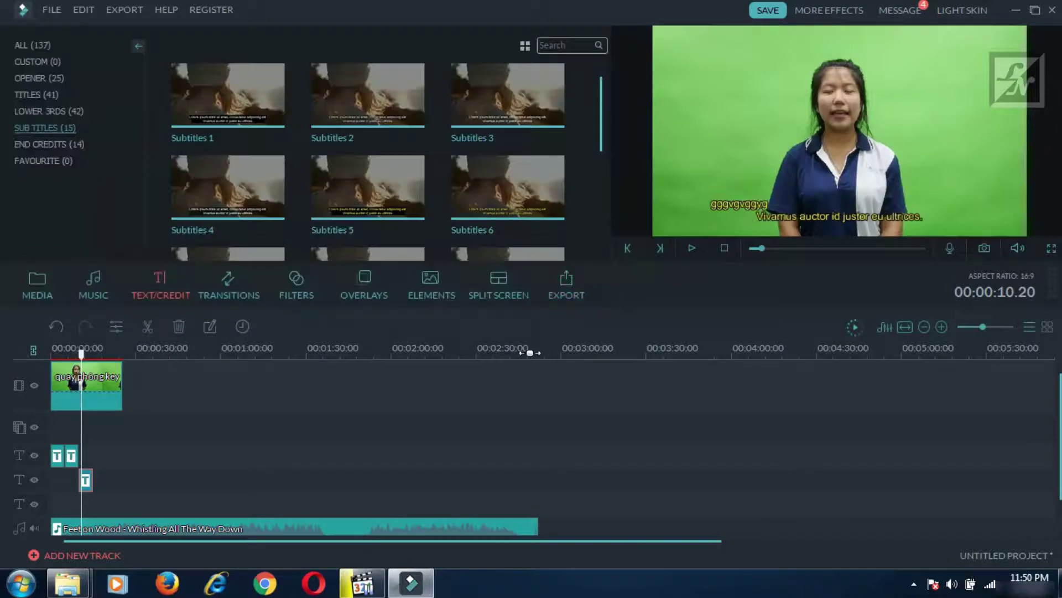
- Delete the subtitle clip from the timeline and show the End Credits templates
right_click(80, 485)
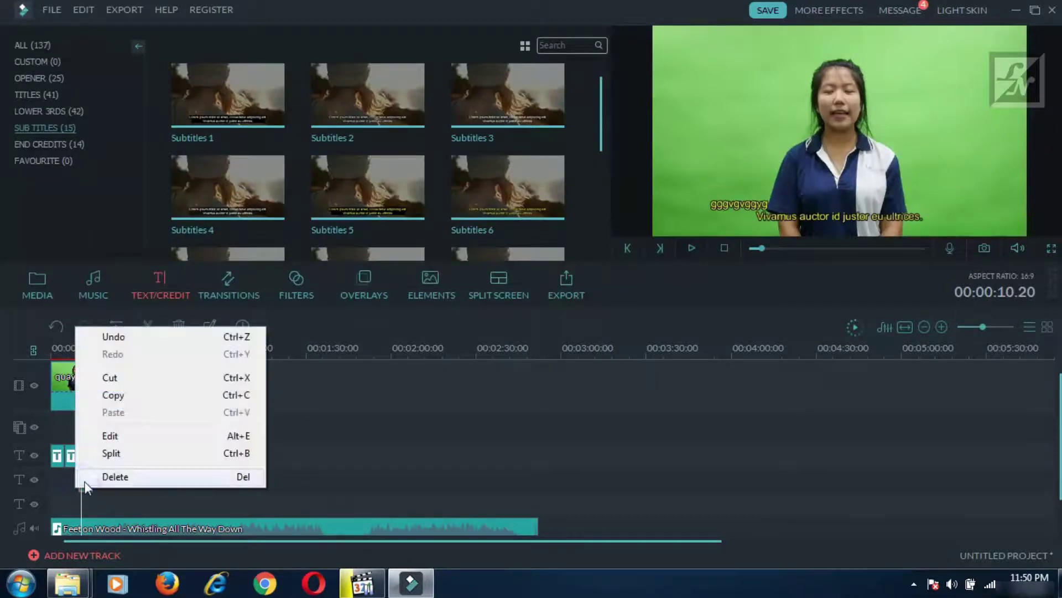
left_click(84, 480)
left_click(40, 146)
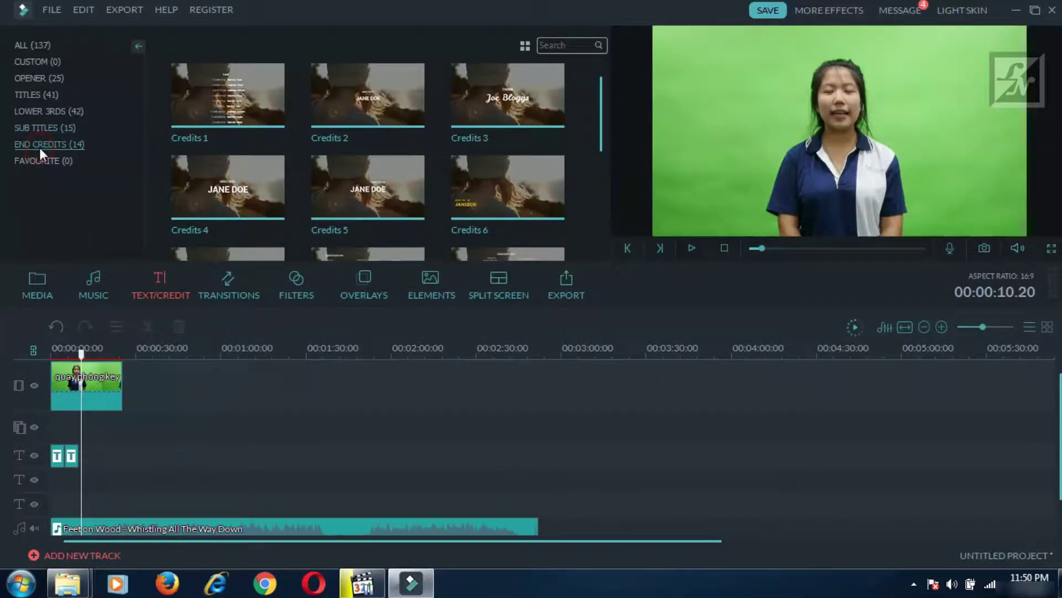
- Preview the Credits 1 through Credits 6 end-credit templates
left_click(256, 97)
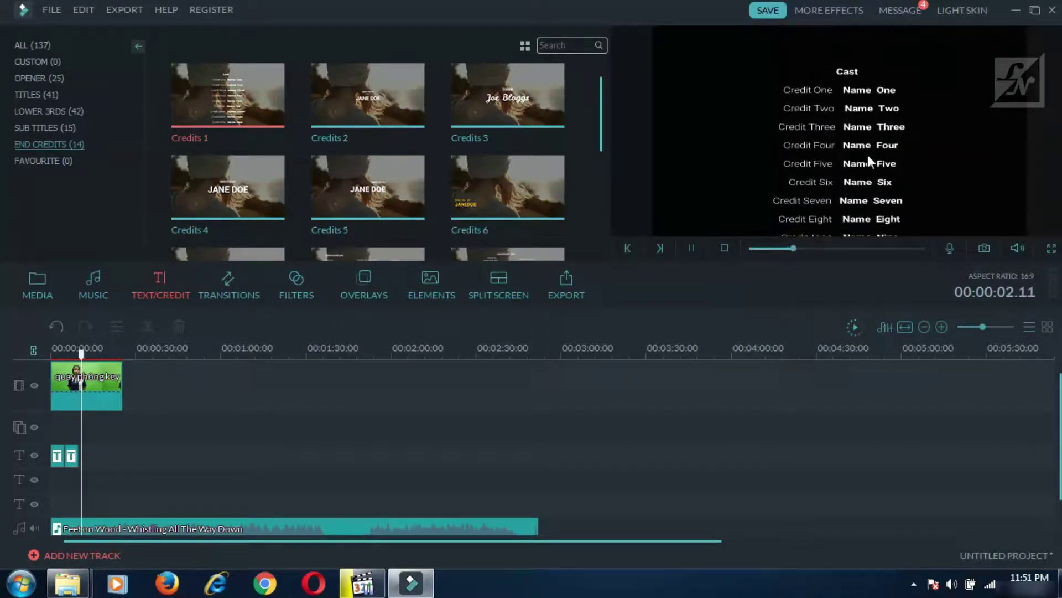
left_click(394, 94)
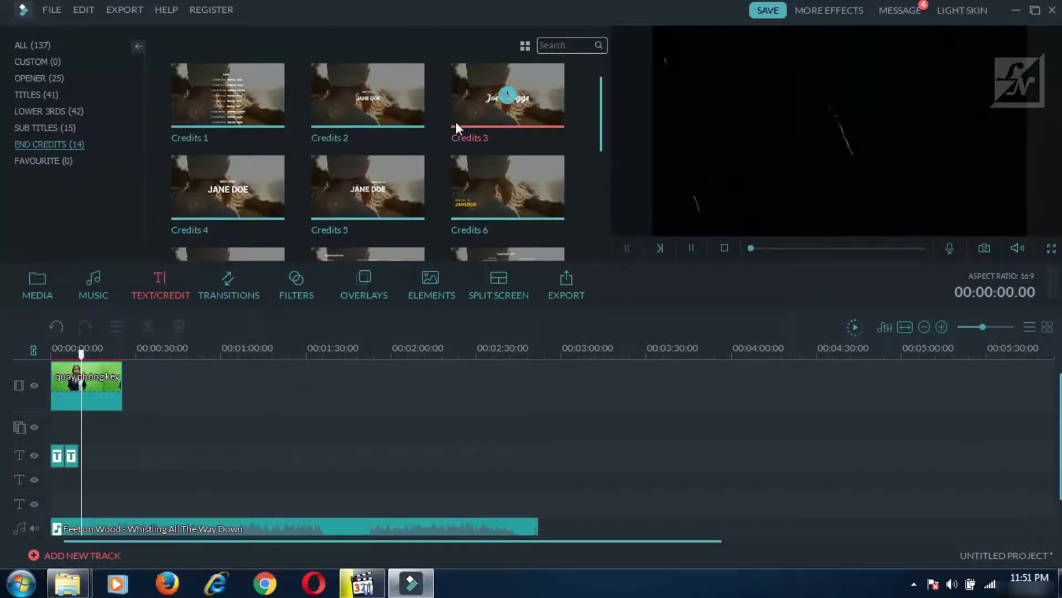
left_click(477, 100)
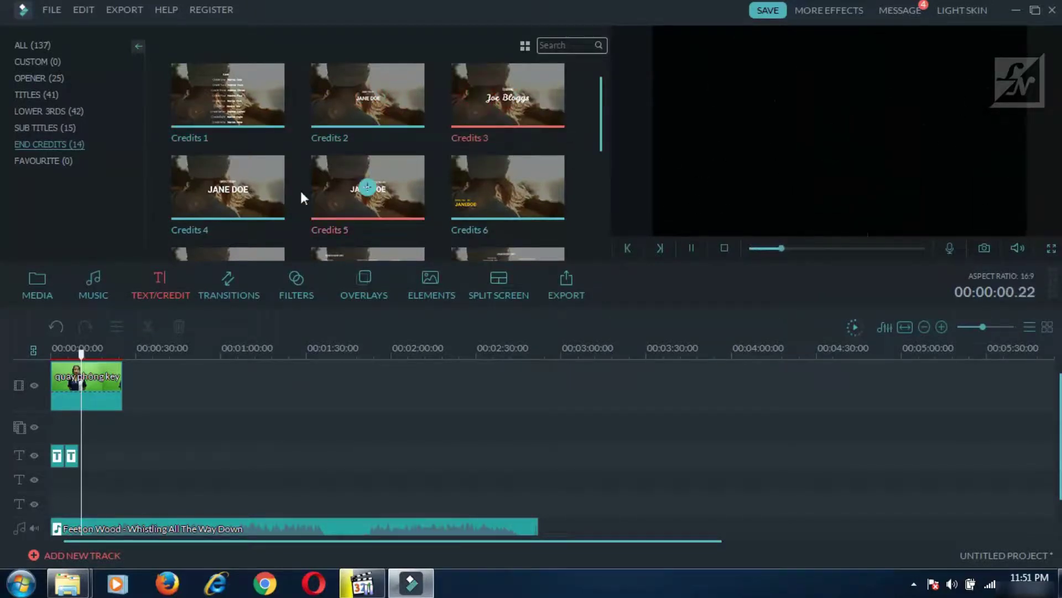
left_click(278, 194)
left_click(355, 204)
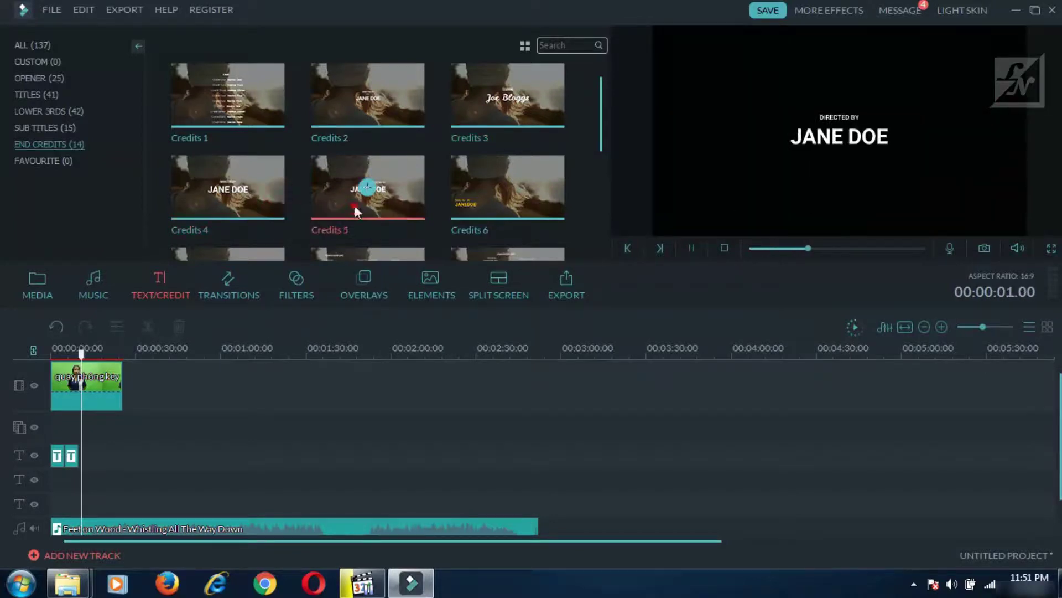
left_click(460, 197)
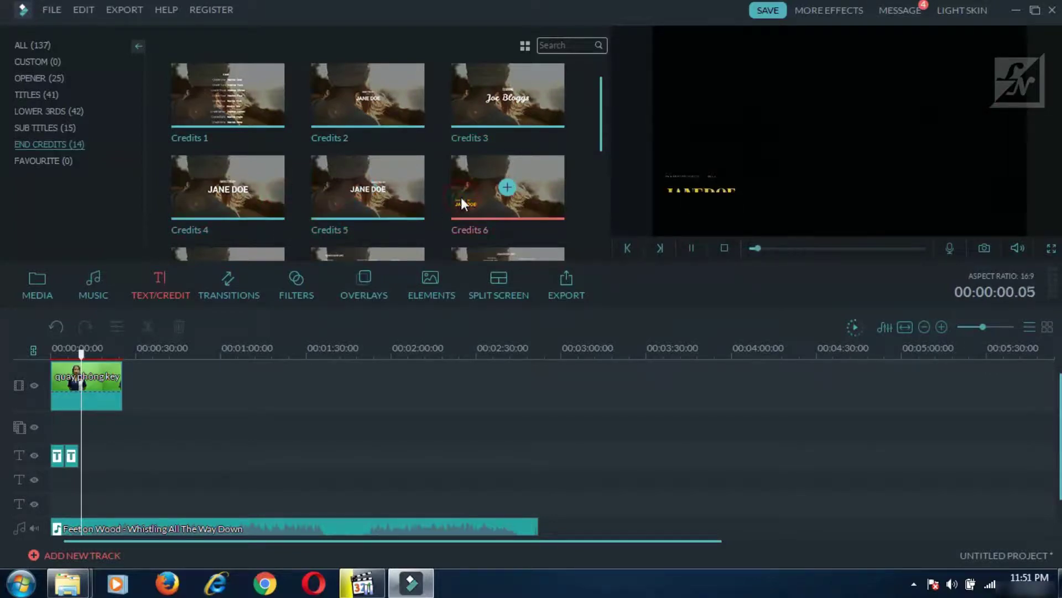
left_click(396, 194)
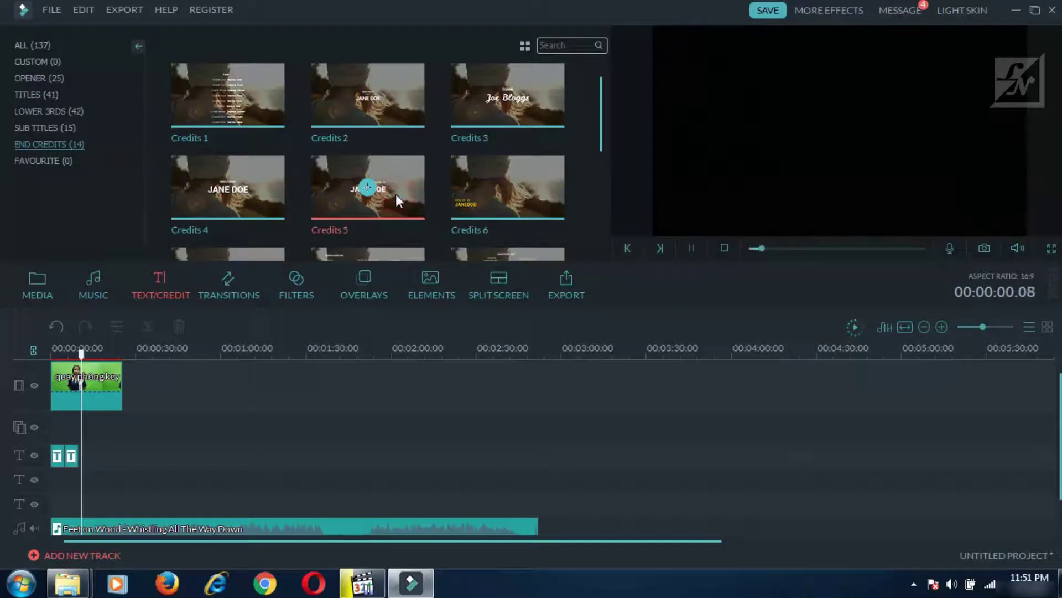
- Preview Credits 10 to 14 further down, then switch to the Opener templates
scroll(397, 194, "down", 3)
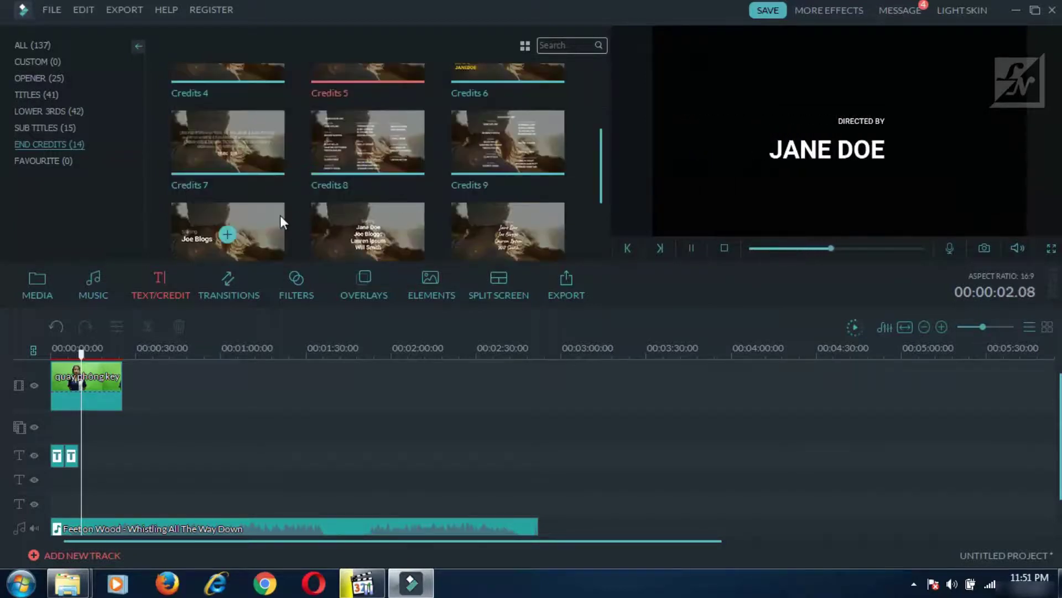
left_click(280, 214)
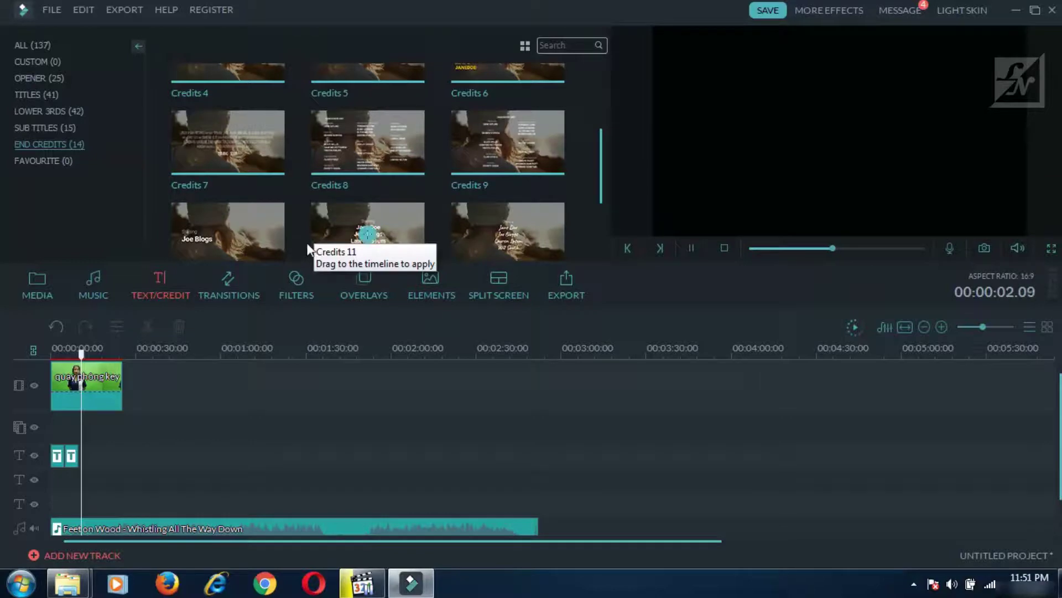
left_click(337, 214)
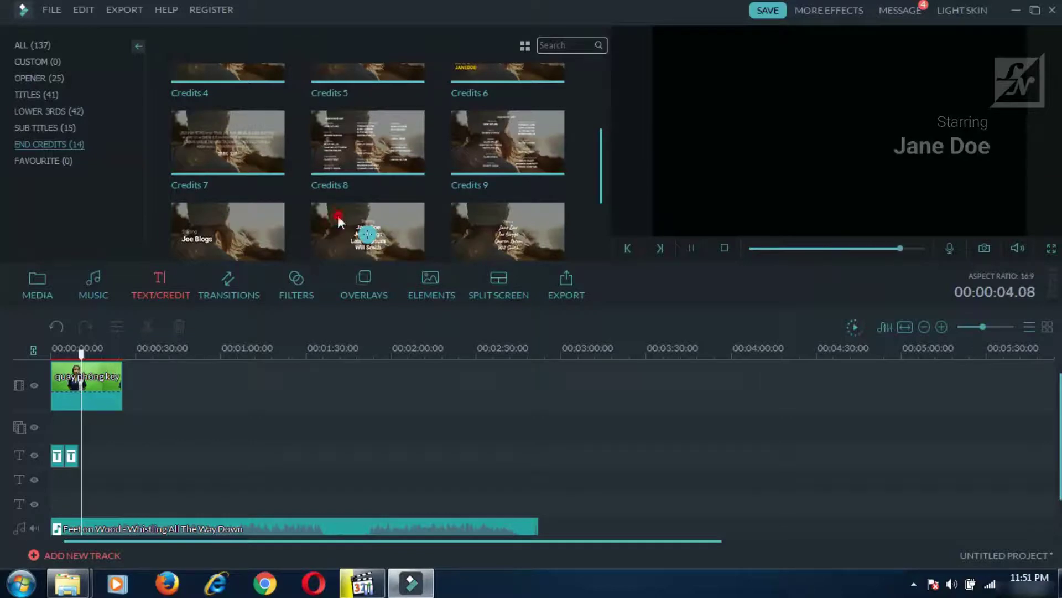
left_click(479, 214)
scroll(470, 220, "down", 2)
left_click(405, 214)
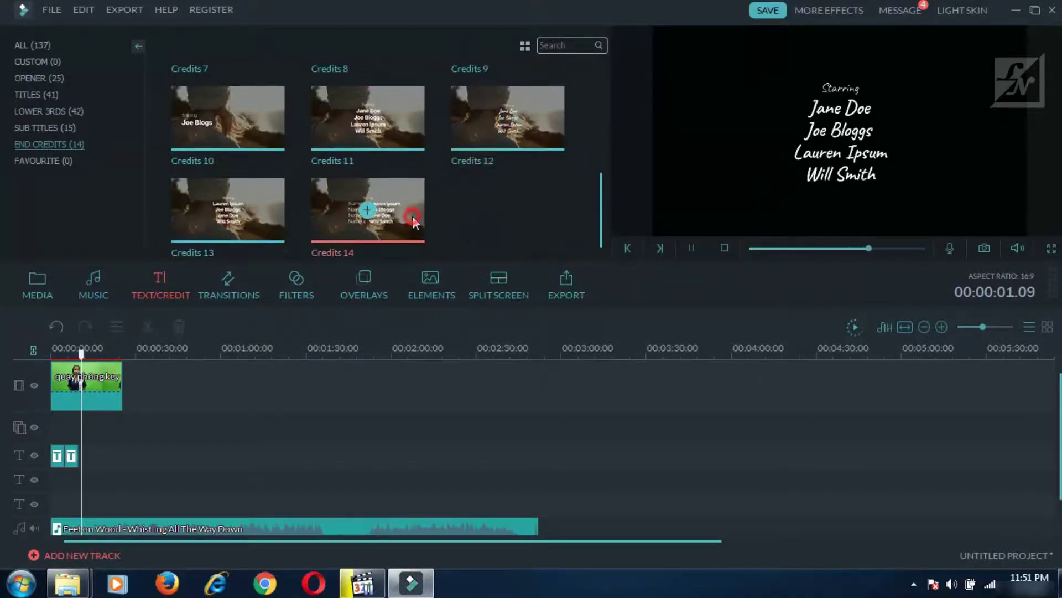
left_click(258, 223)
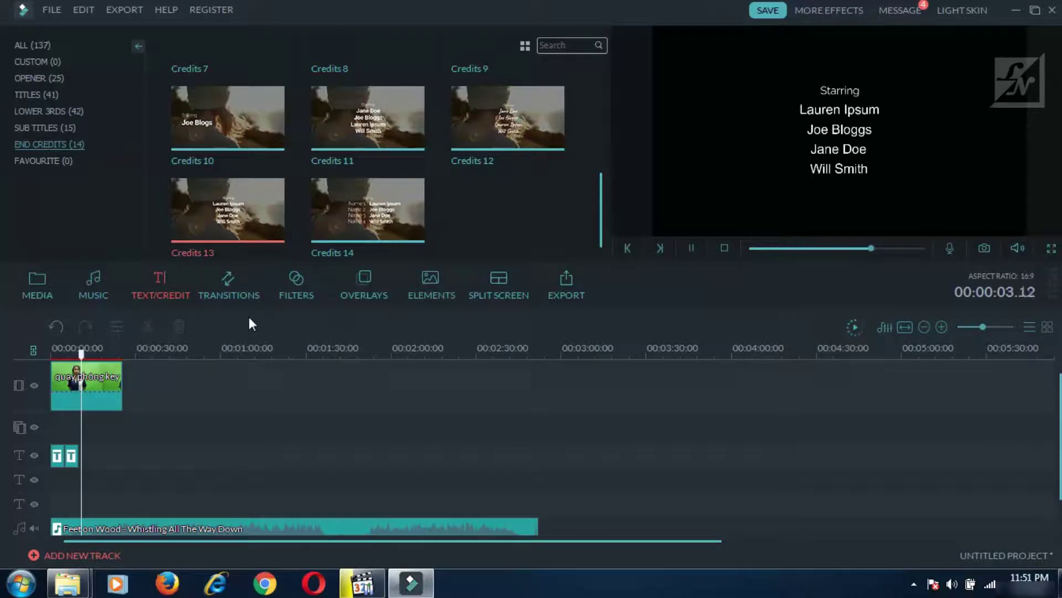
left_click(41, 79)
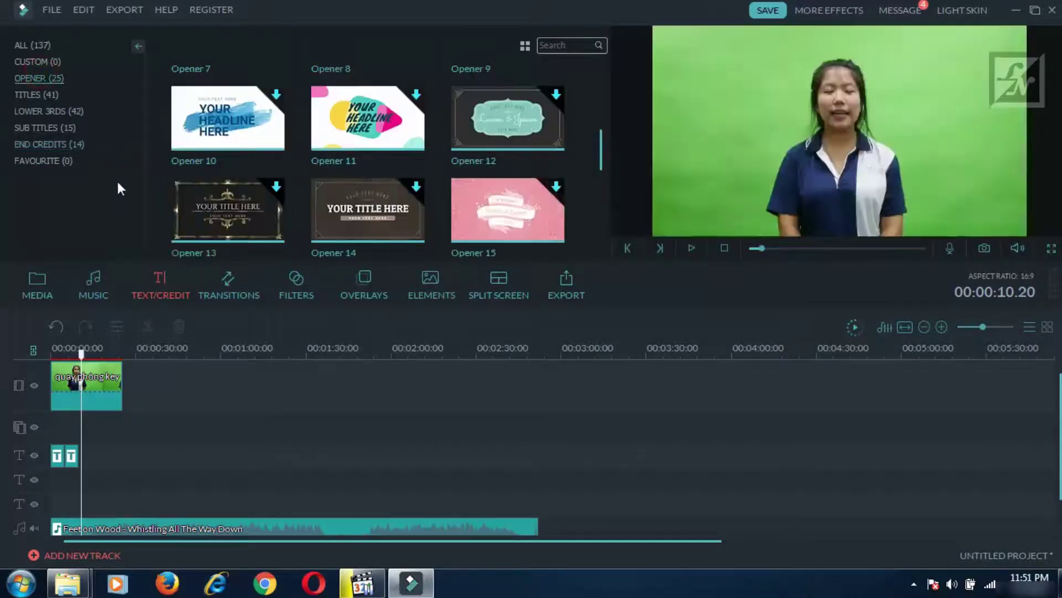
- Download the online Opener 10 template, then preview the Opener 1 title
left_click(188, 140)
double_click(188, 141)
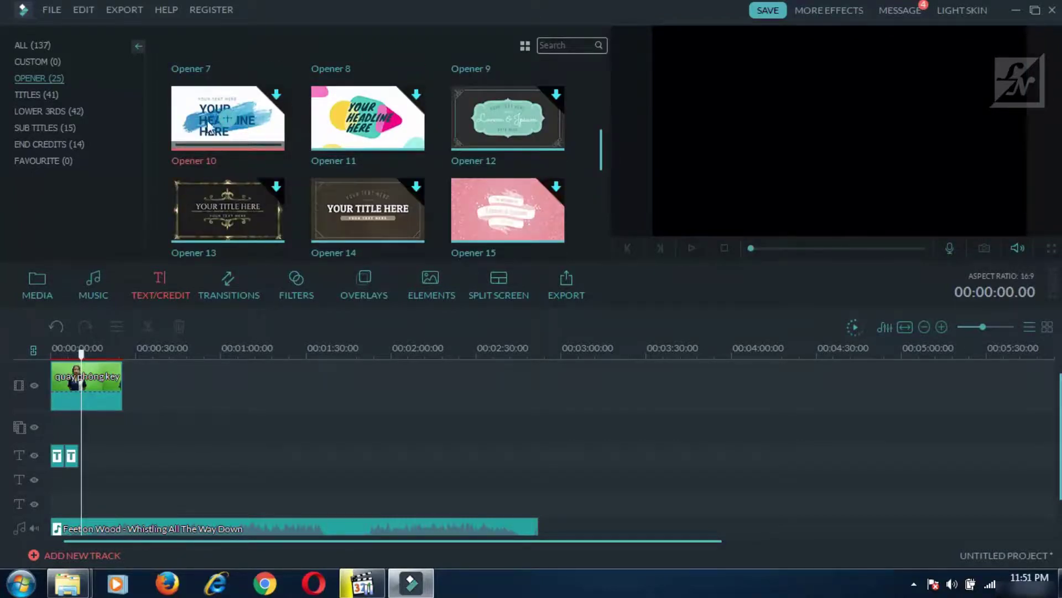
scroll(247, 182, "up", 3)
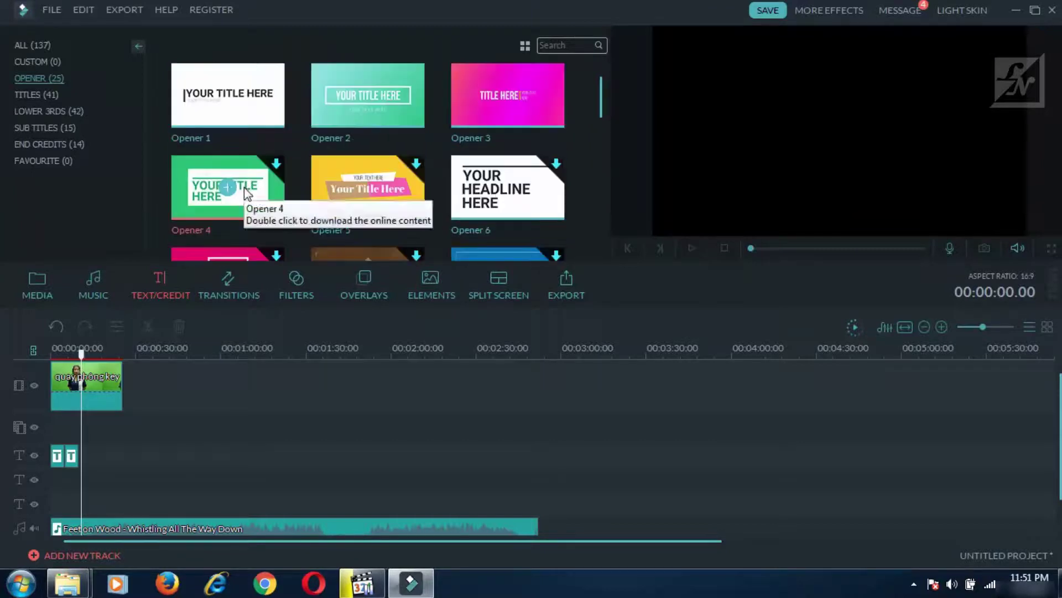
left_click(270, 101)
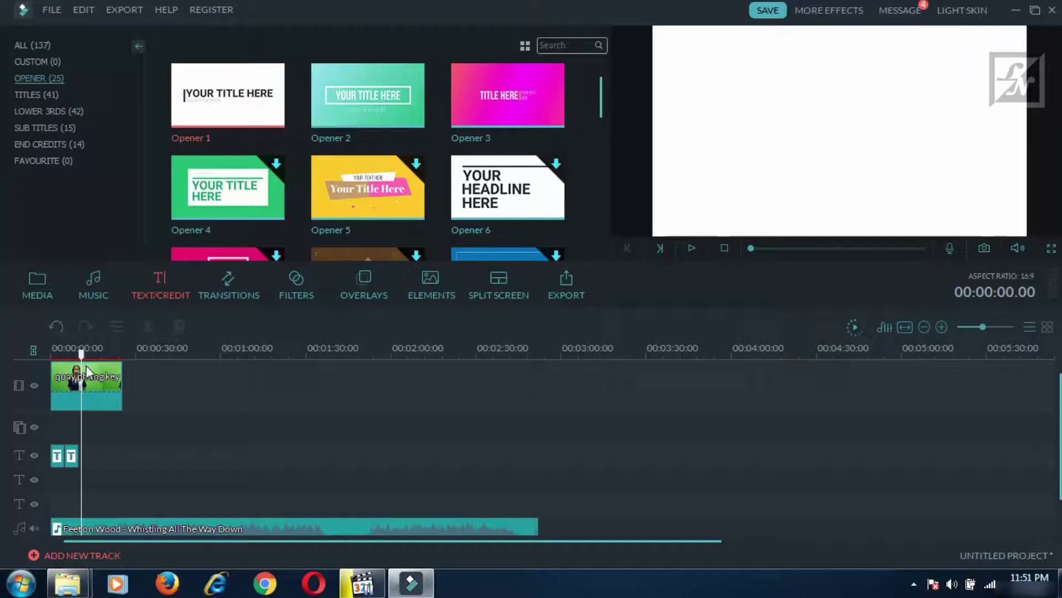
- Play from the start, then shift the existing title clips later on the title track
left_click_drag(83, 363, 49, 365)
key("space")
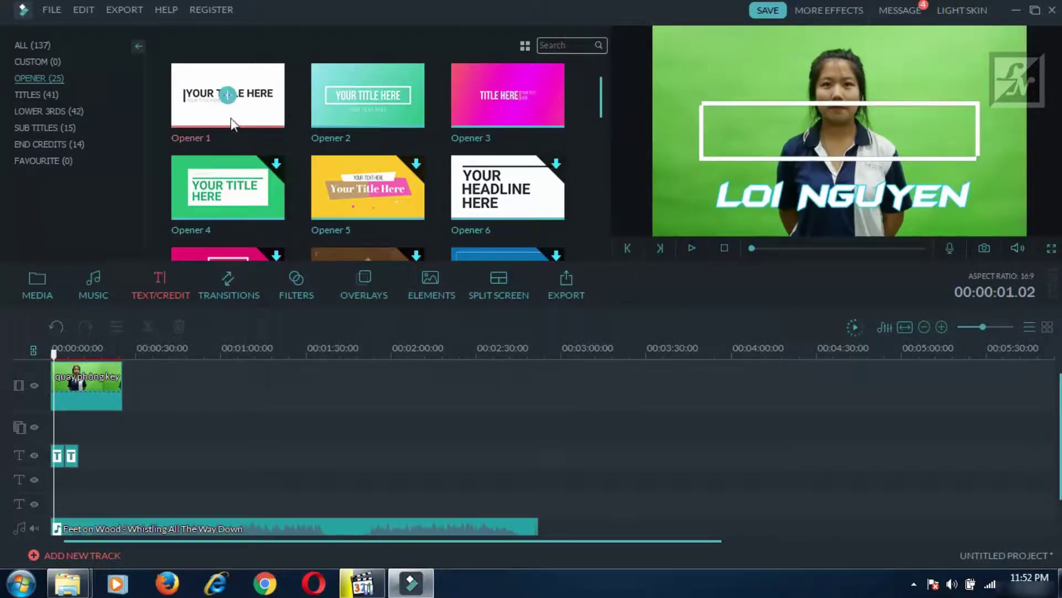
mouse_move(214, 83)
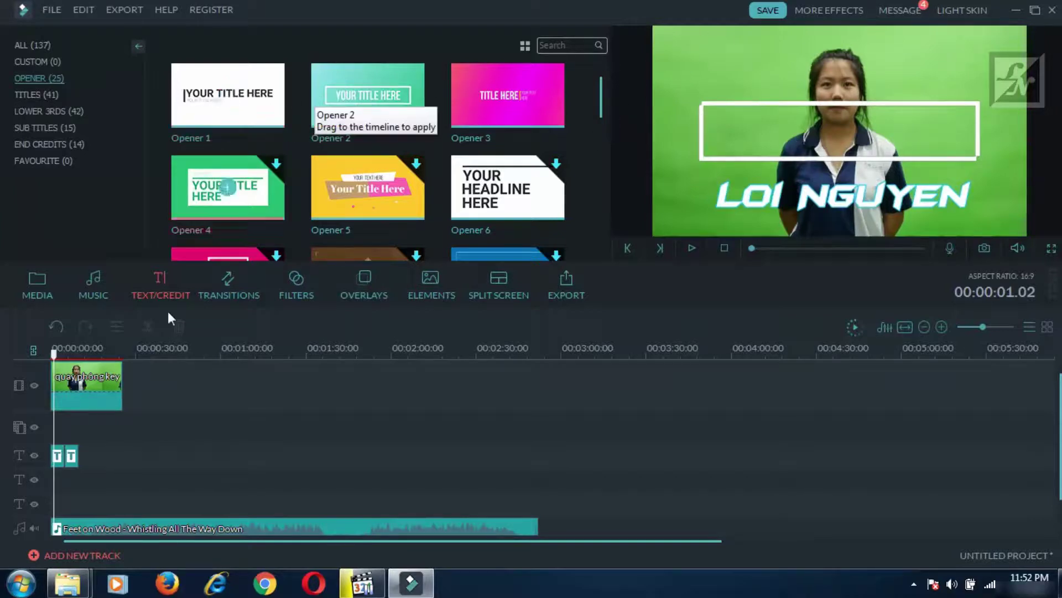
left_click(76, 451)
left_click_drag(78, 451, 121, 452)
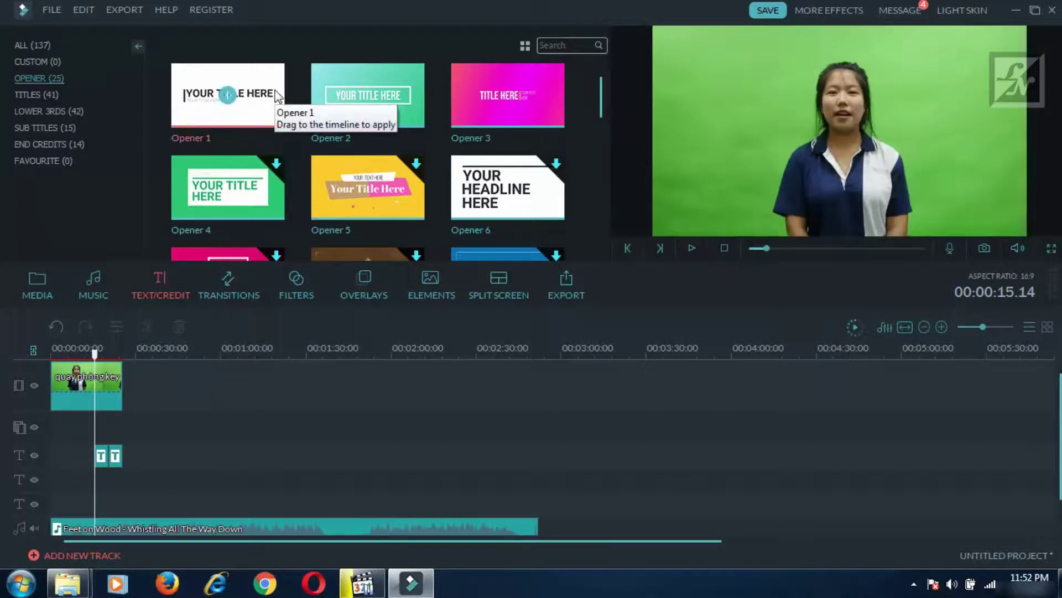
- Insert Opener 1 at the start of the timeline and play it back to check
left_click_drag(277, 97, 82, 442)
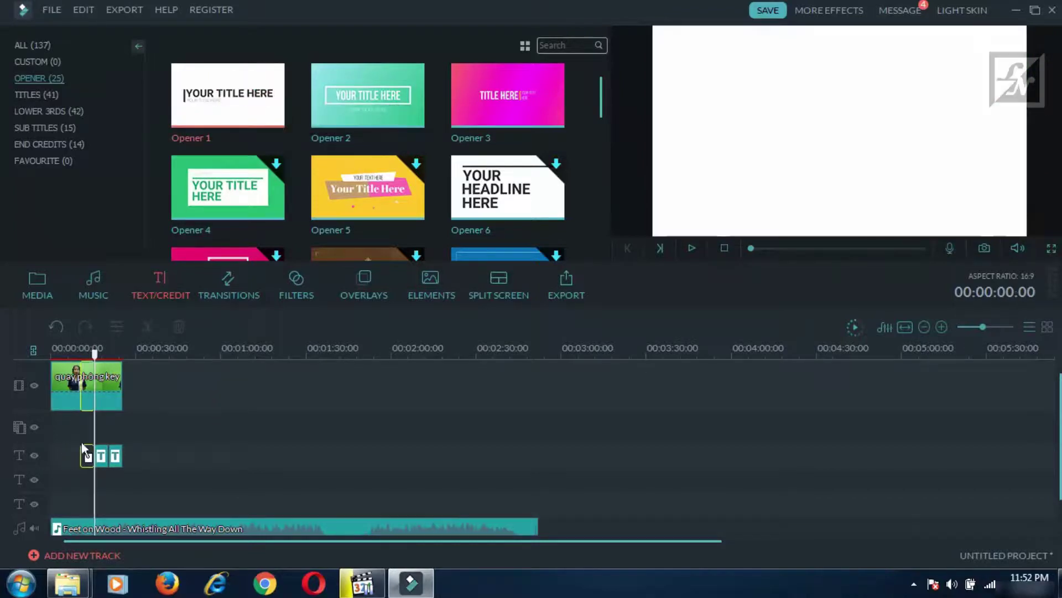
left_click(228, 95)
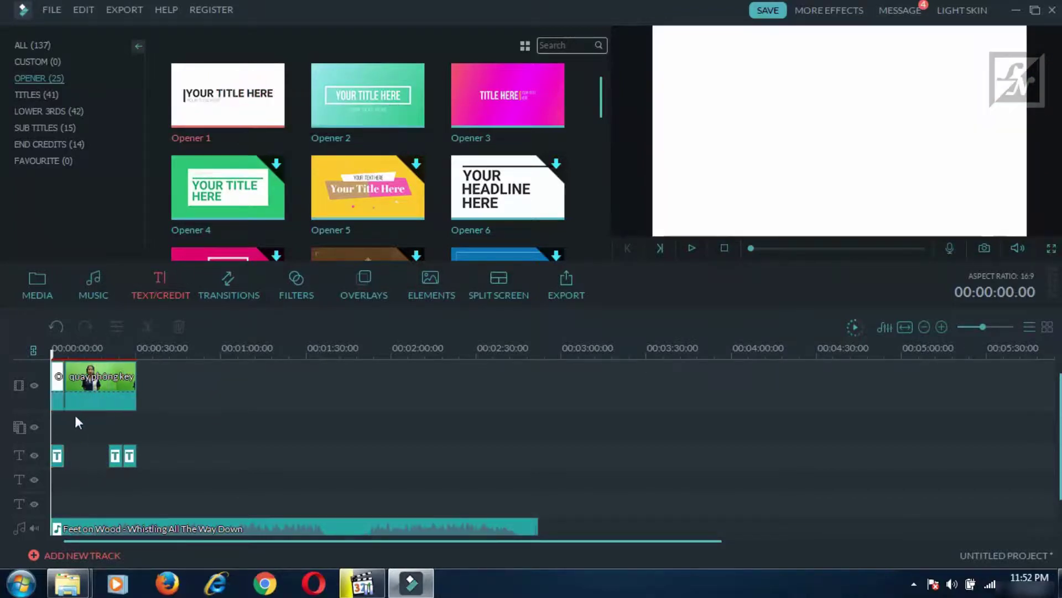
left_click(691, 248)
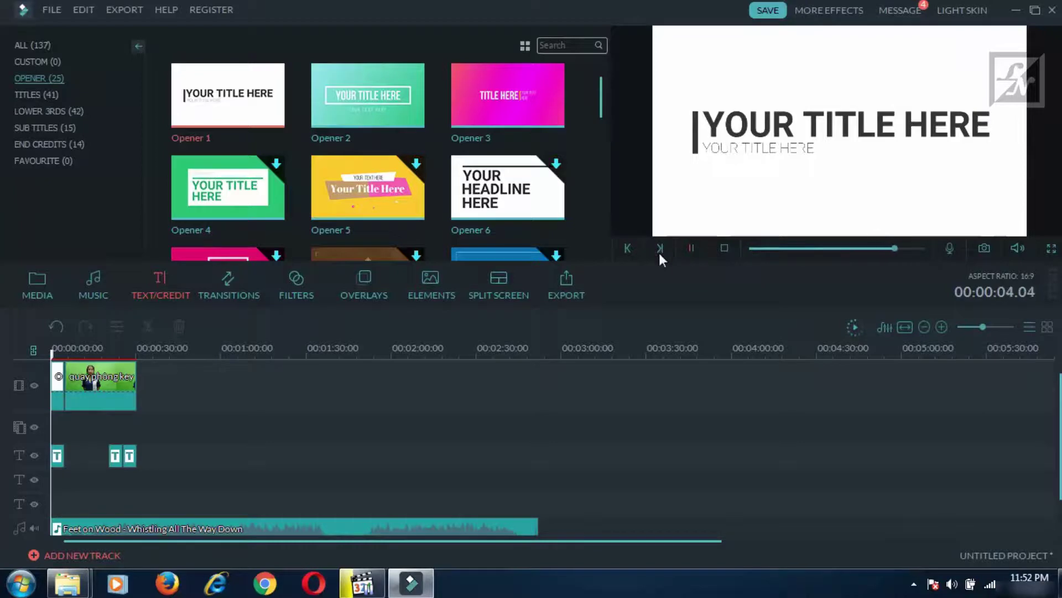
left_click(56, 365)
left_click_drag(54, 358, 59, 358)
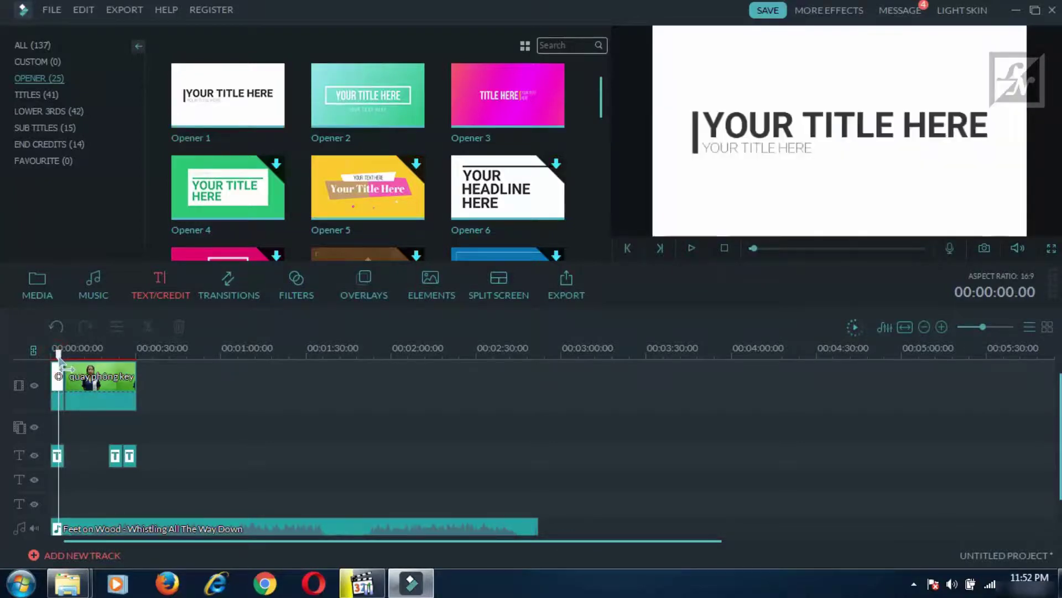
left_click(692, 249)
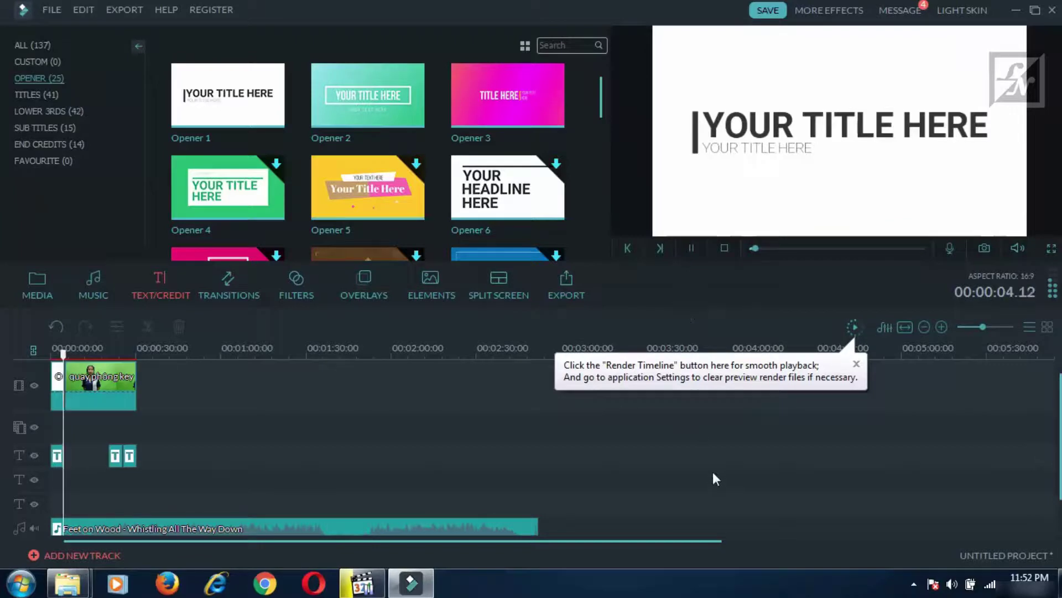
left_click(696, 249)
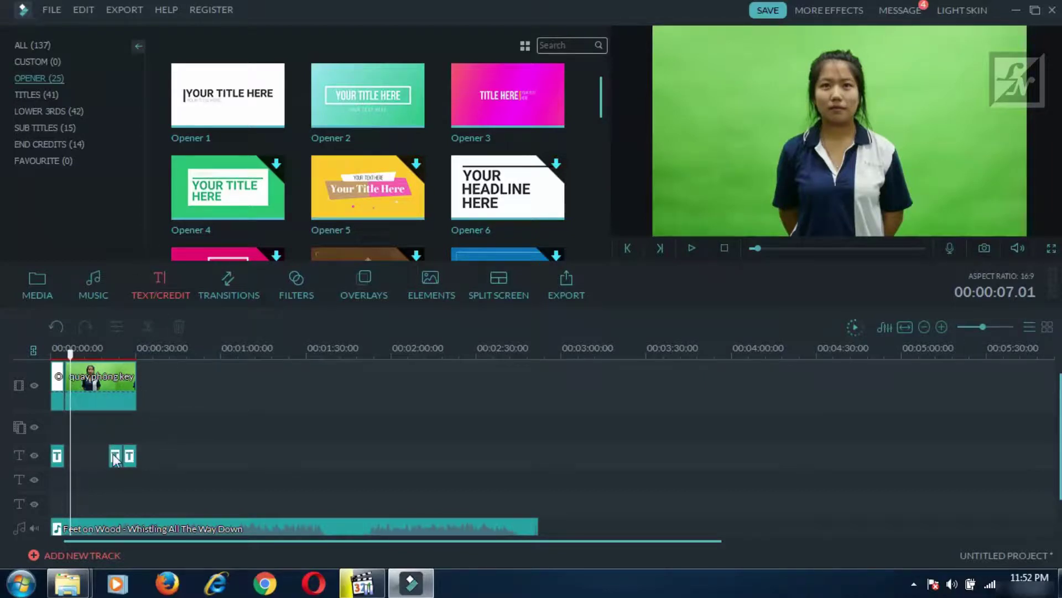
- Move the second title earlier on the text track, then browse the libraries to reach Media
left_click_drag(115, 458, 85, 457)
left_click_drag(79, 354, 91, 356)
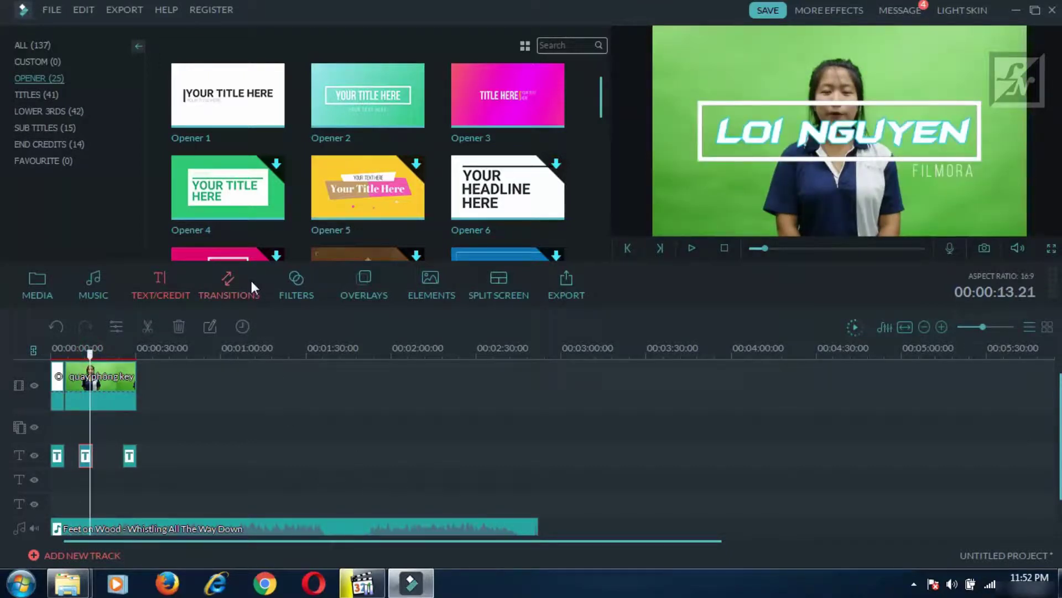
left_click(94, 283)
left_click(155, 298)
left_click(244, 287)
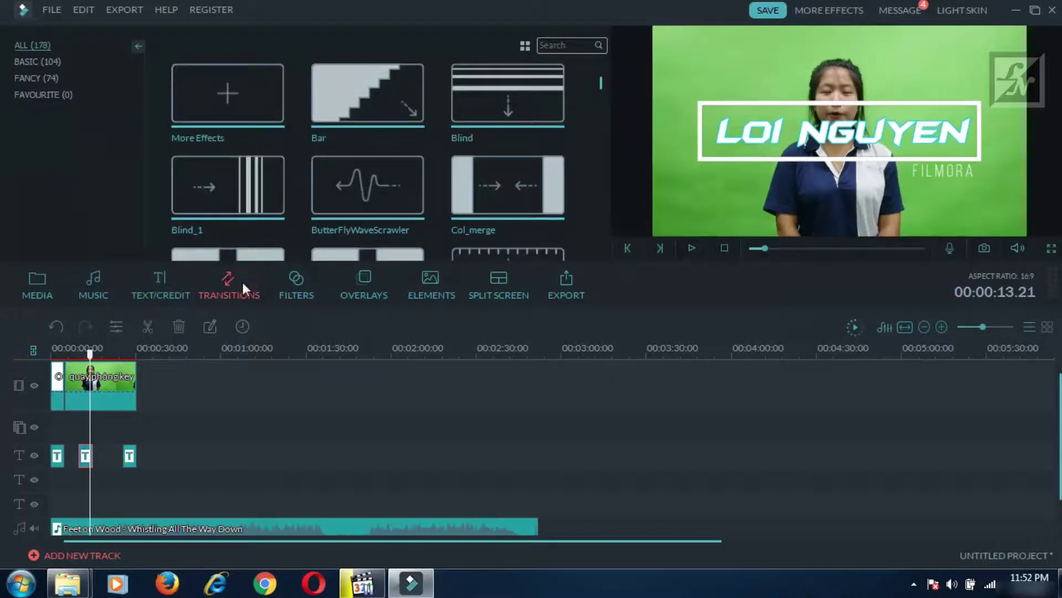
left_click(355, 462)
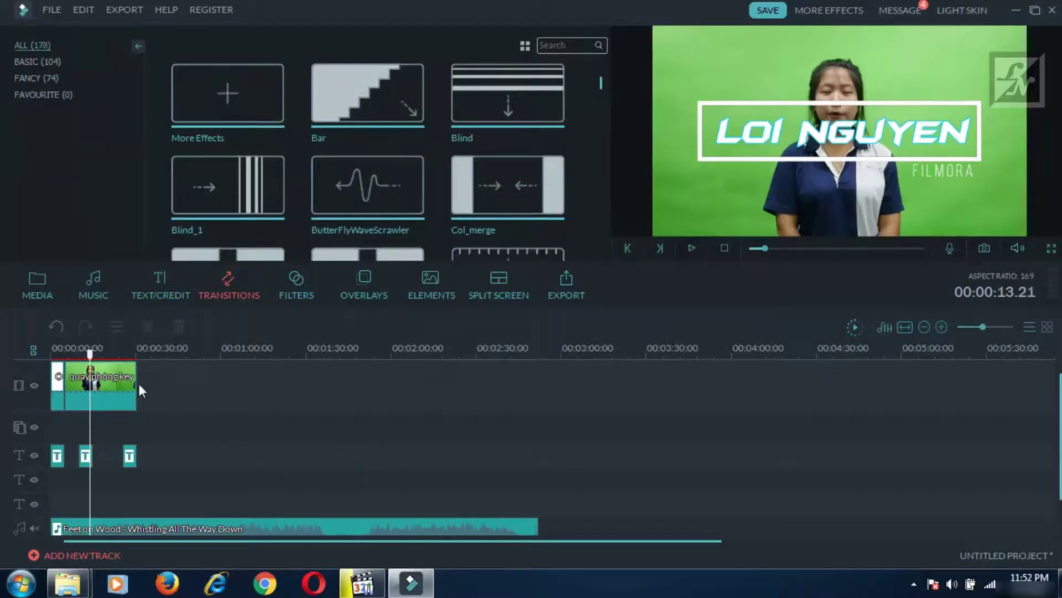
left_click(34, 280)
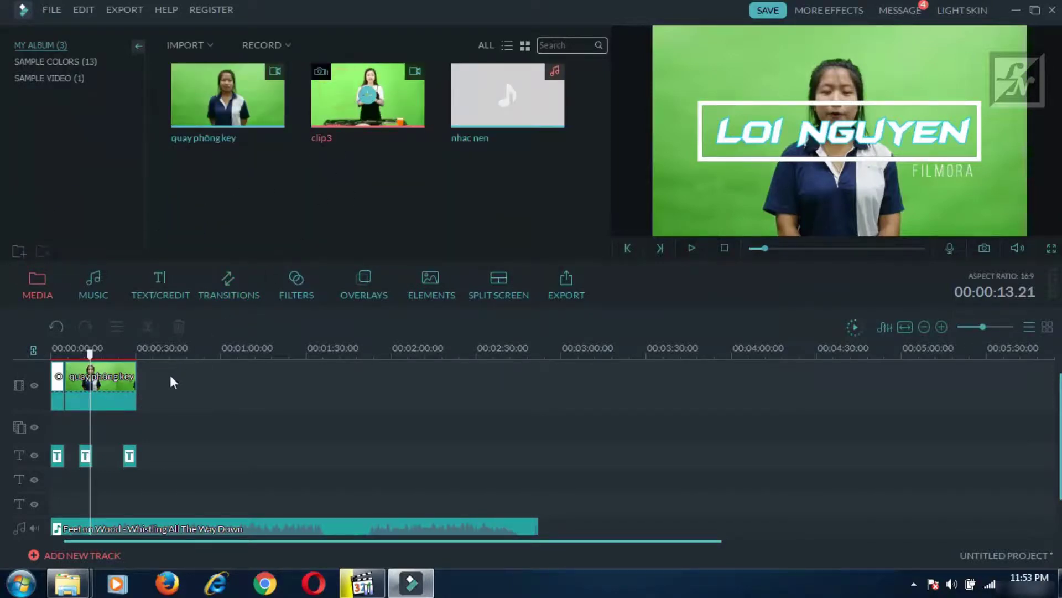
- Append clip3 after the presenter clip, nudge the lower-third title earlier, and review playback
left_click_drag(172, 381, 355, 425)
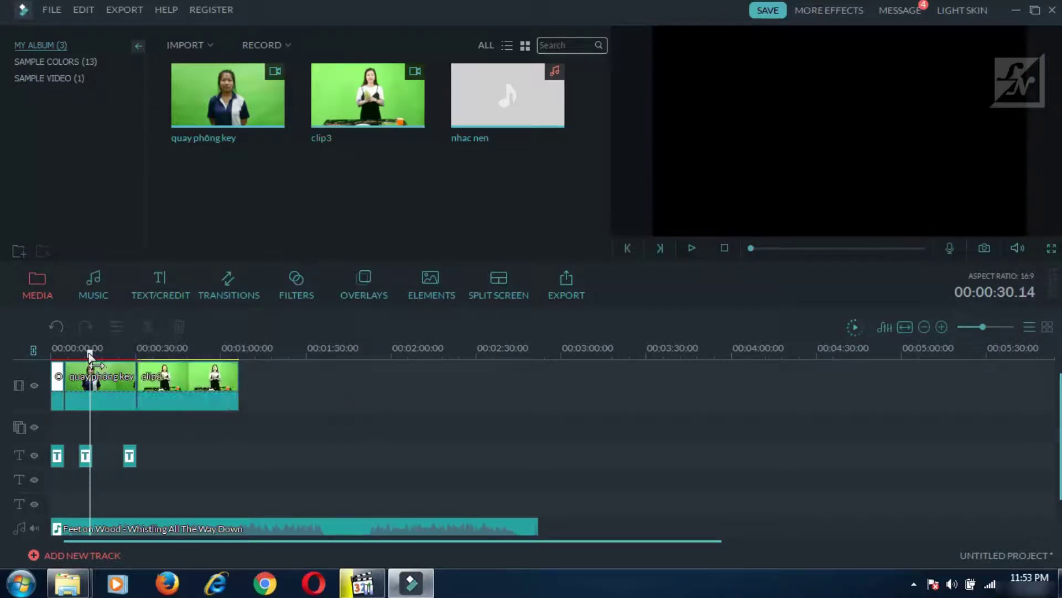
left_click_drag(90, 353, 135, 360)
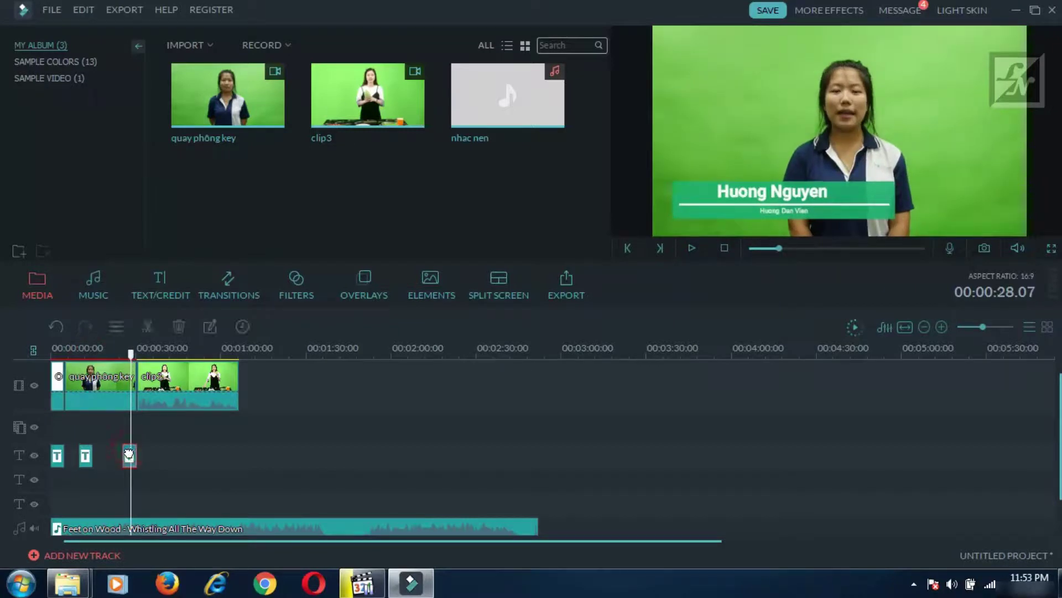
left_click(124, 456)
left_click_drag(124, 455, 118, 455)
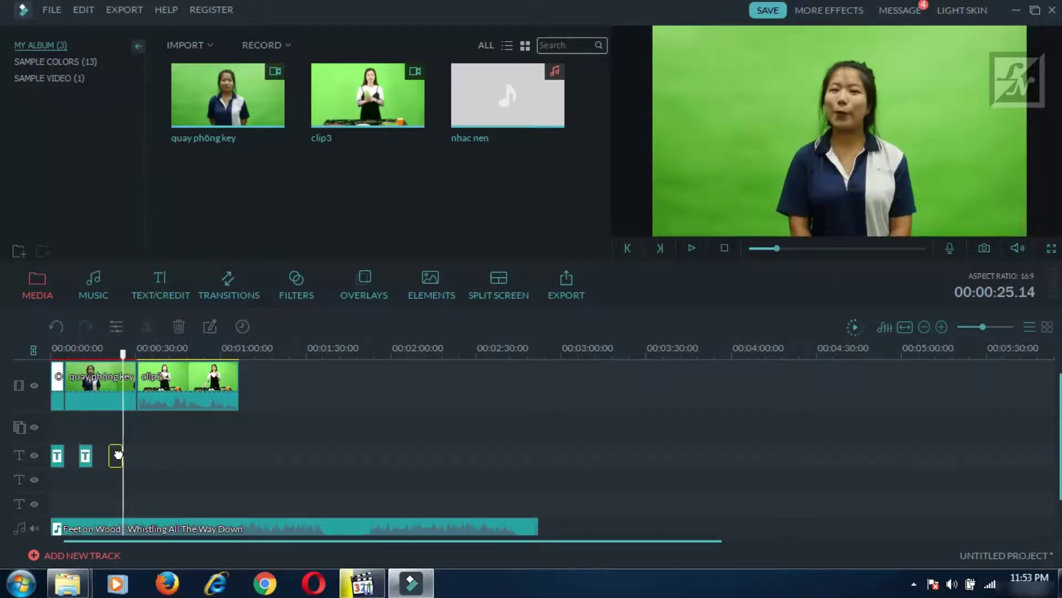
left_click_drag(122, 353, 135, 359)
left_click(692, 248)
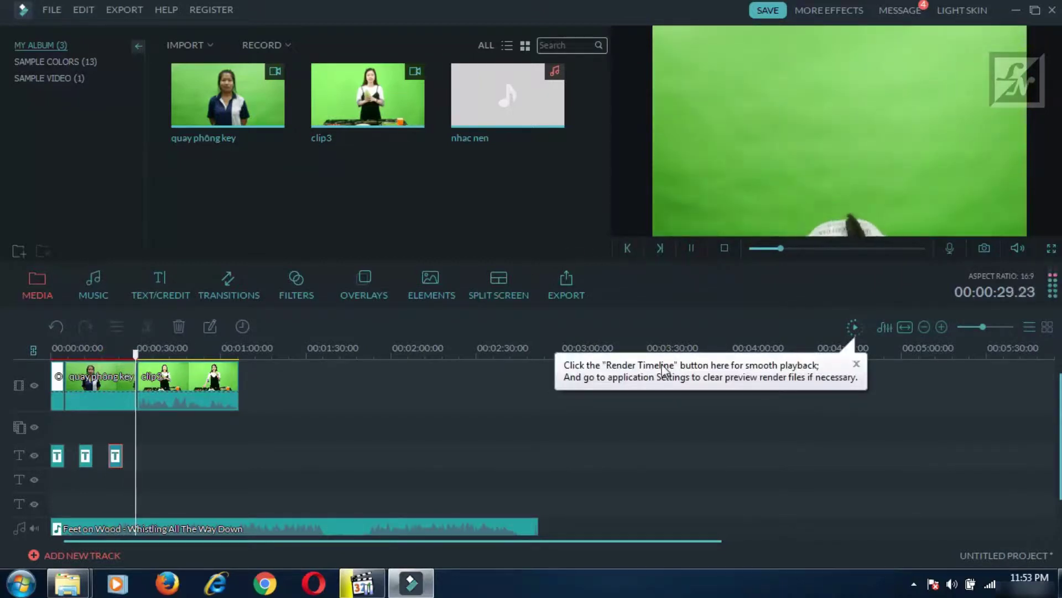
left_click(692, 247)
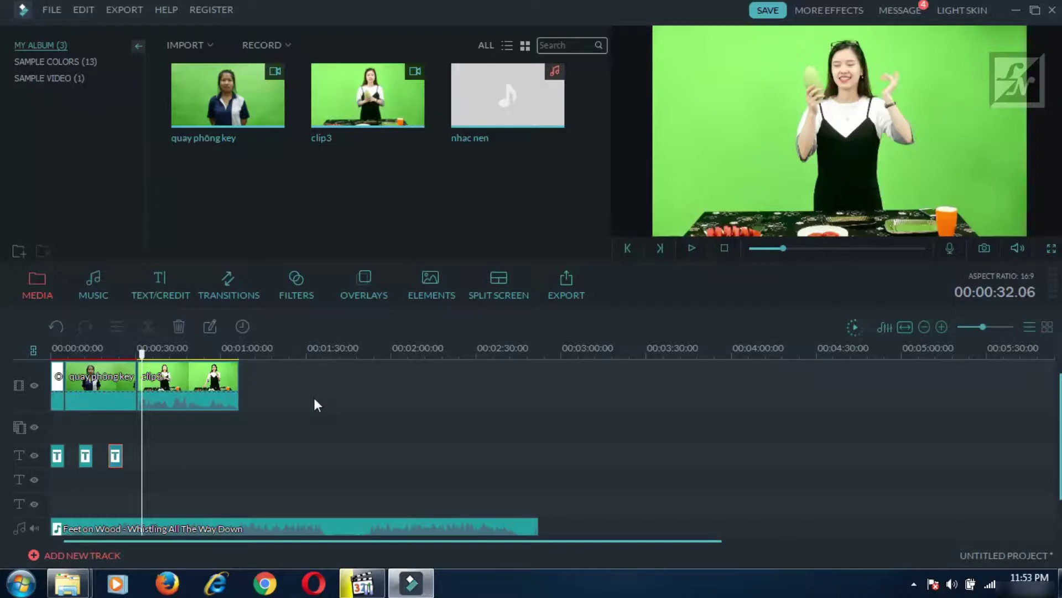
left_click(254, 285)
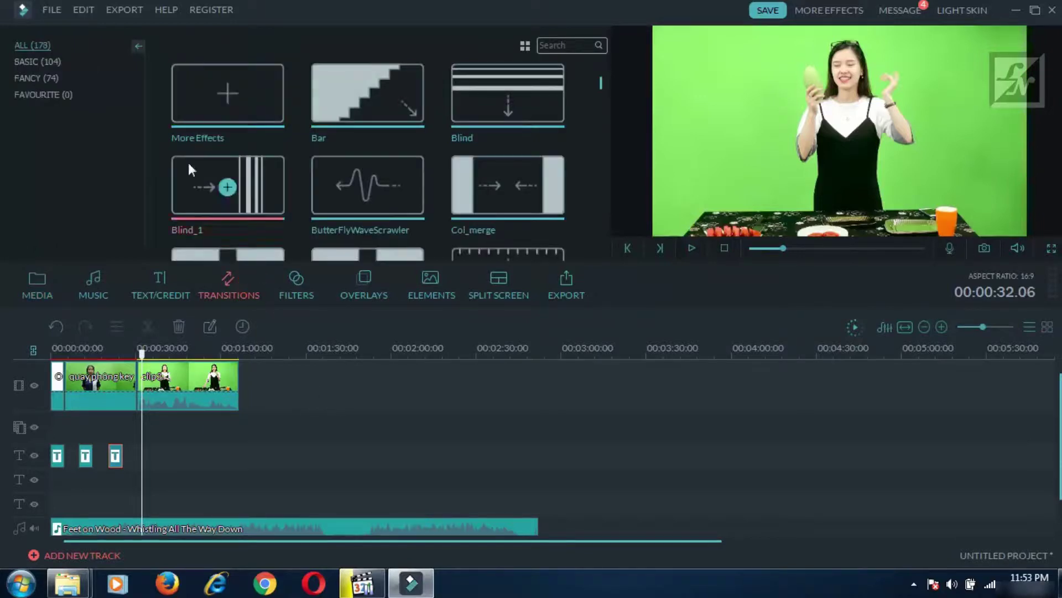
- Preview the Bar, Blind and ButterFlyWaveScrawler transitions
left_click(358, 105)
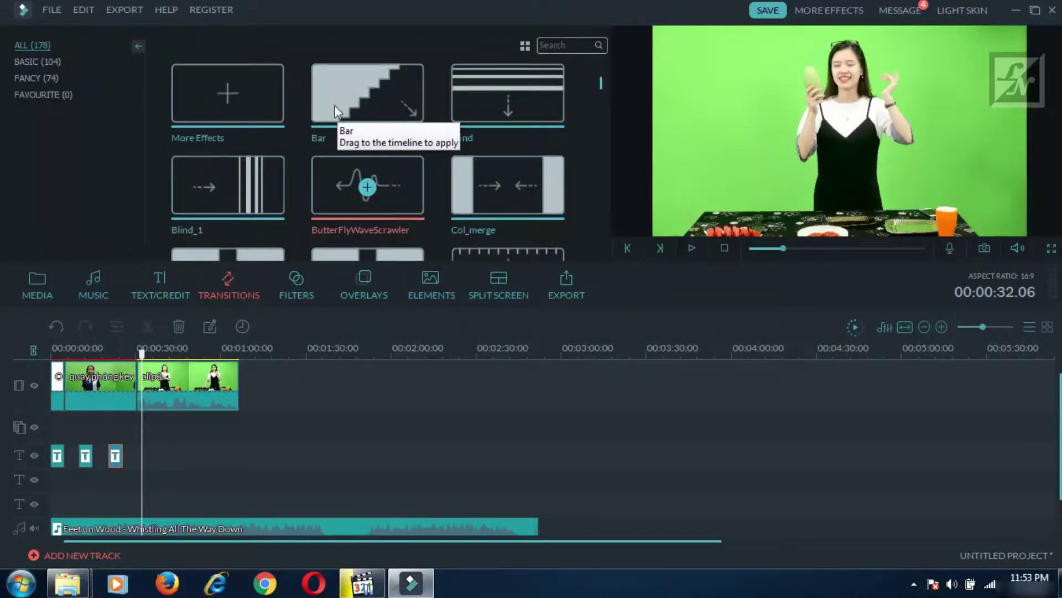
left_click(332, 89)
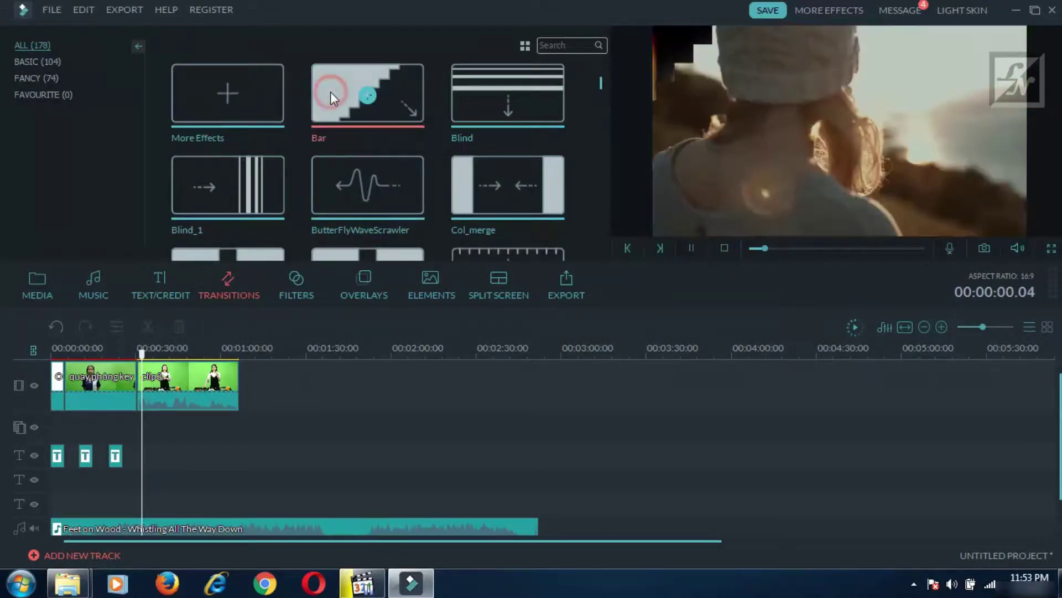
left_click(469, 98)
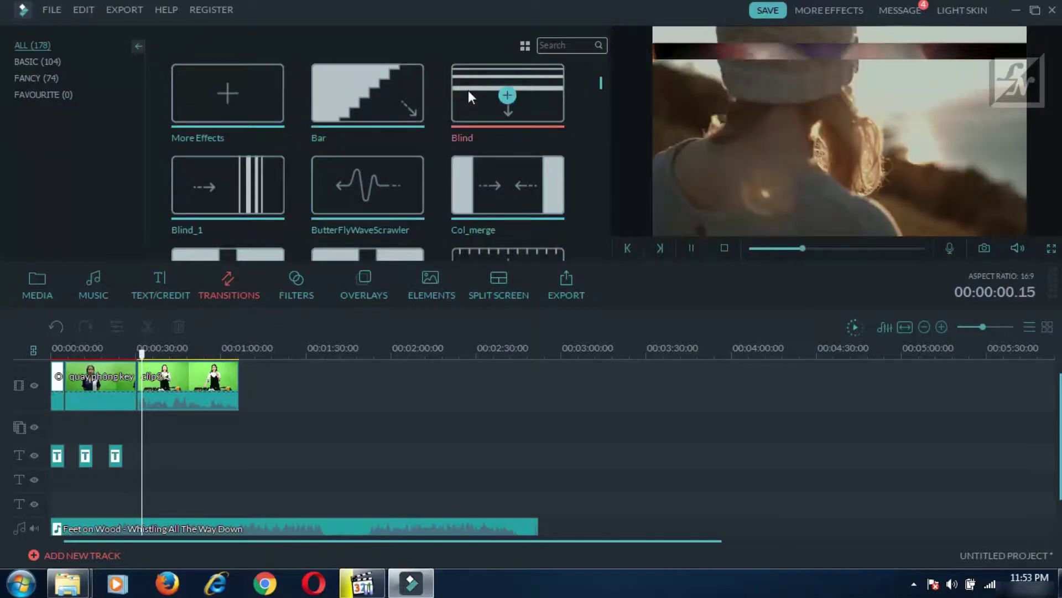
left_click(390, 177)
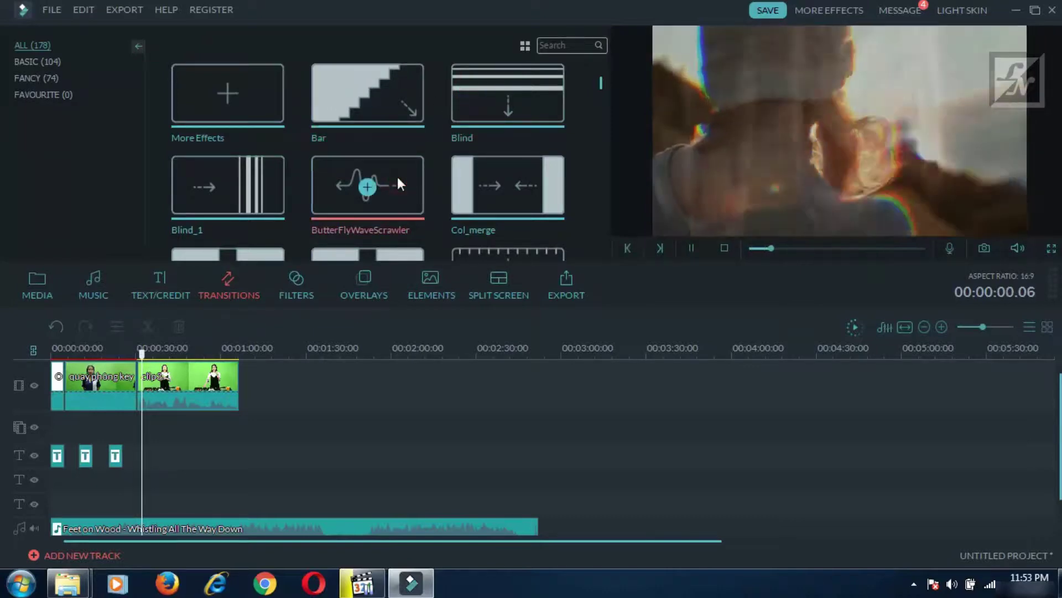
- Filter the transitions to the Basic category and preview Col_merge, Dissolve and Erase_slide
left_click(34, 62)
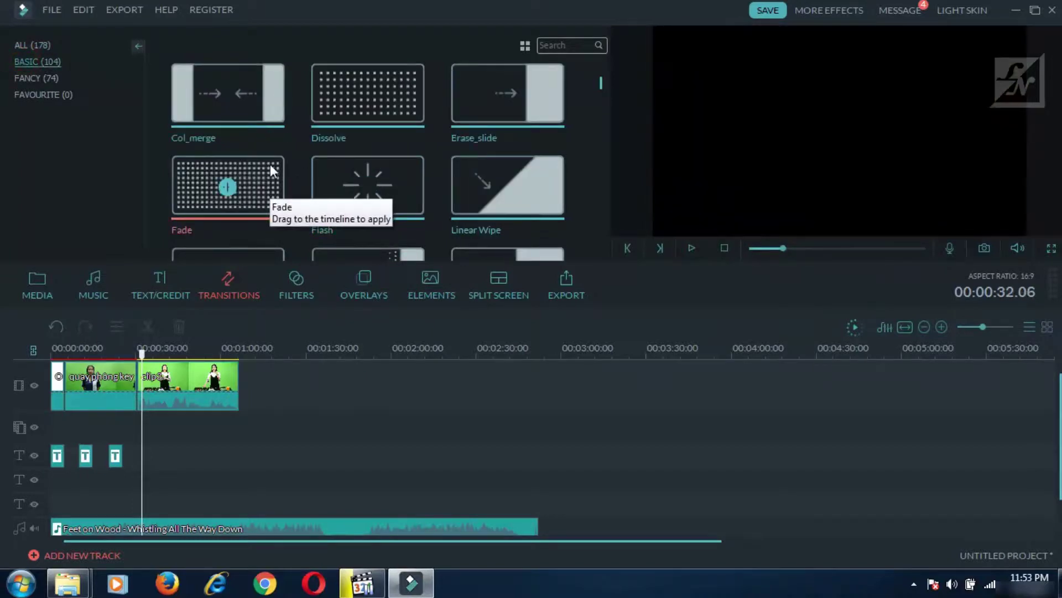
left_click(269, 107)
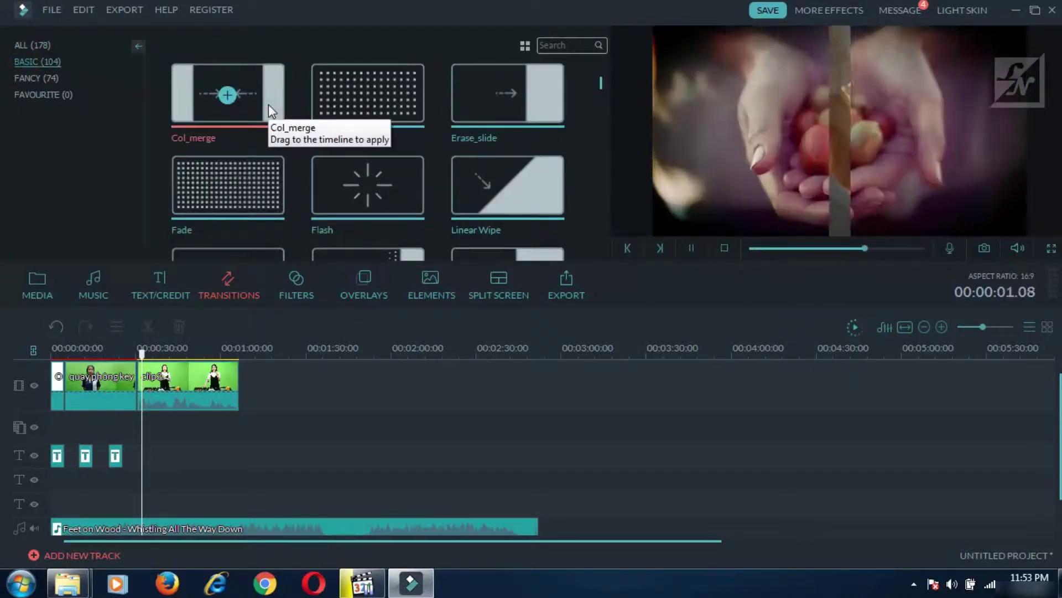
left_click(400, 103)
left_click(485, 98)
left_click(485, 98)
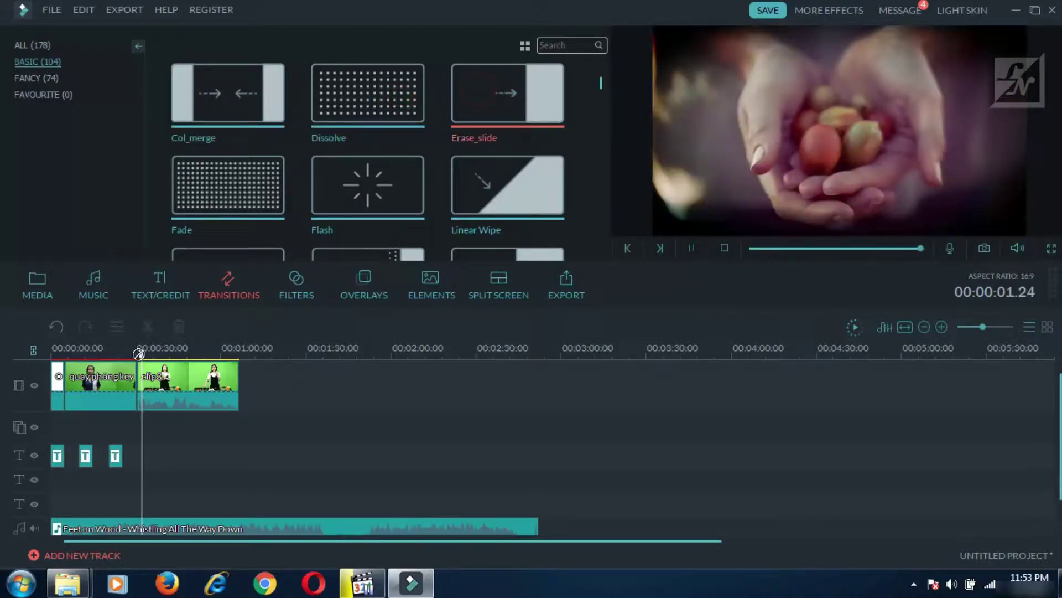
- Drop Erase_slide onto the junction of the presenter clip and clip3, then play it back
left_click_drag(483, 101, 475, 118)
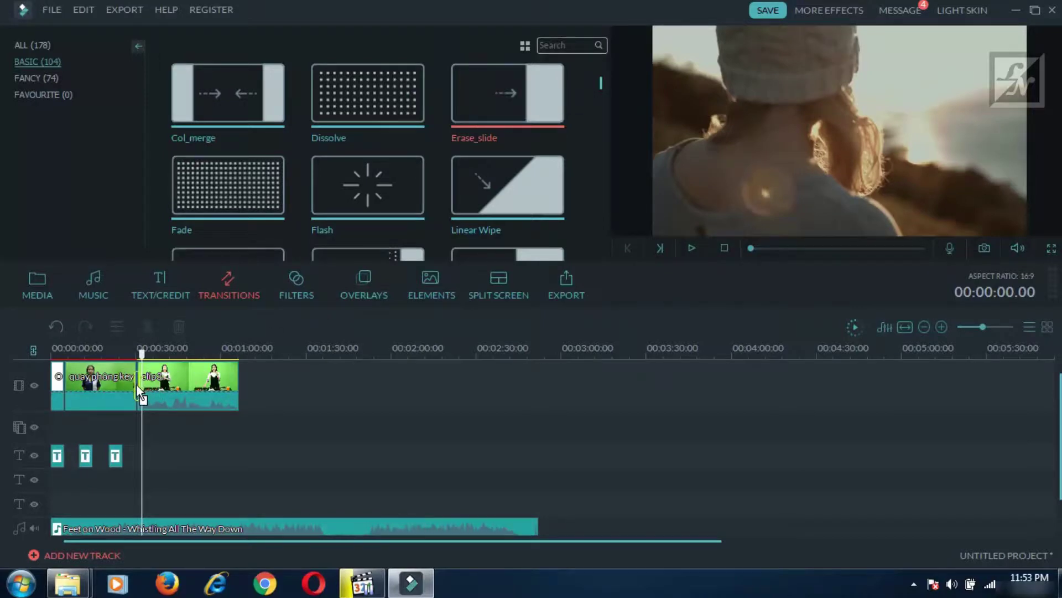
left_click_drag(139, 390, 138, 386)
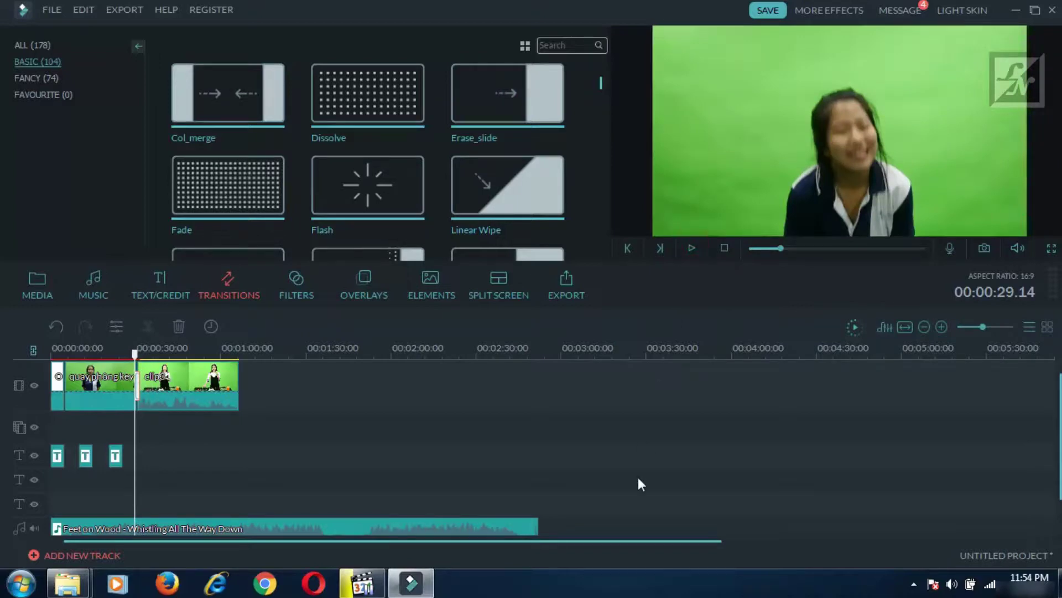
left_click(694, 247)
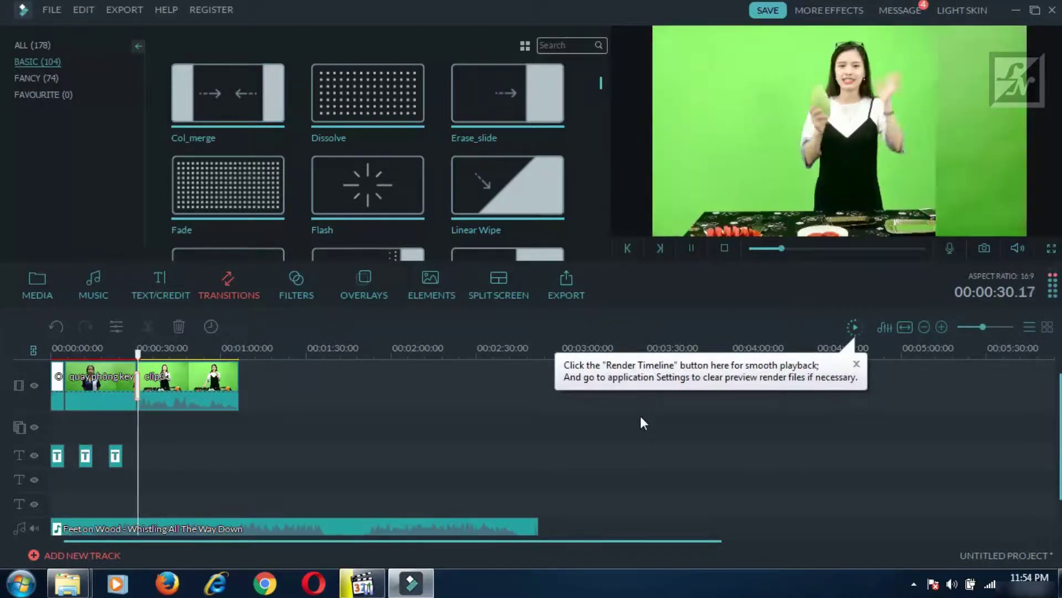
left_click(691, 247)
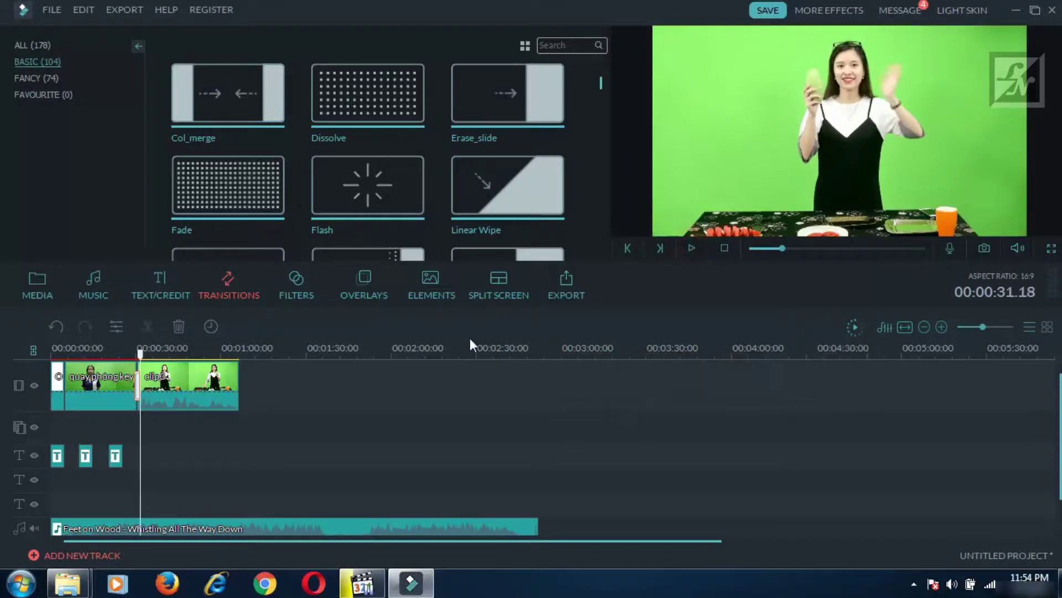
- Zoom into the timeline and delete the existing transition between the two clips
left_click_drag(81, 348, 159, 346)
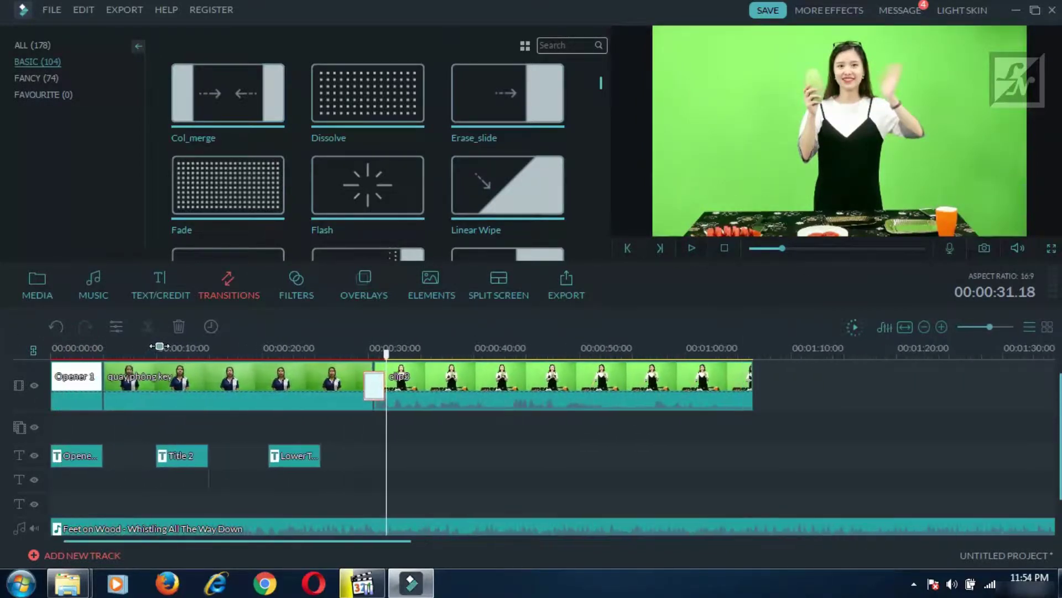
left_click(381, 388)
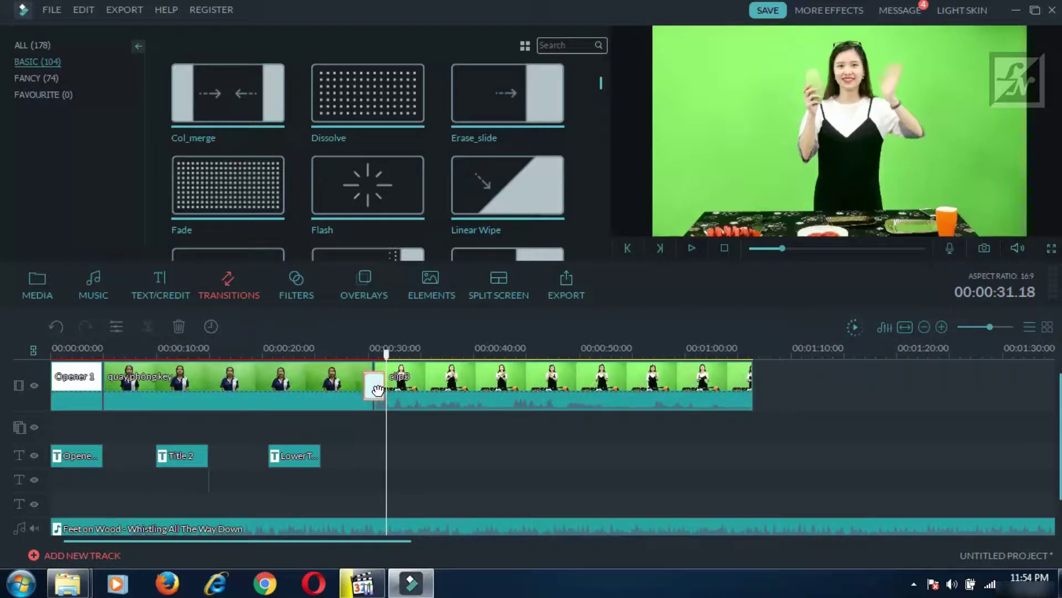
right_click(376, 389)
left_click(408, 537)
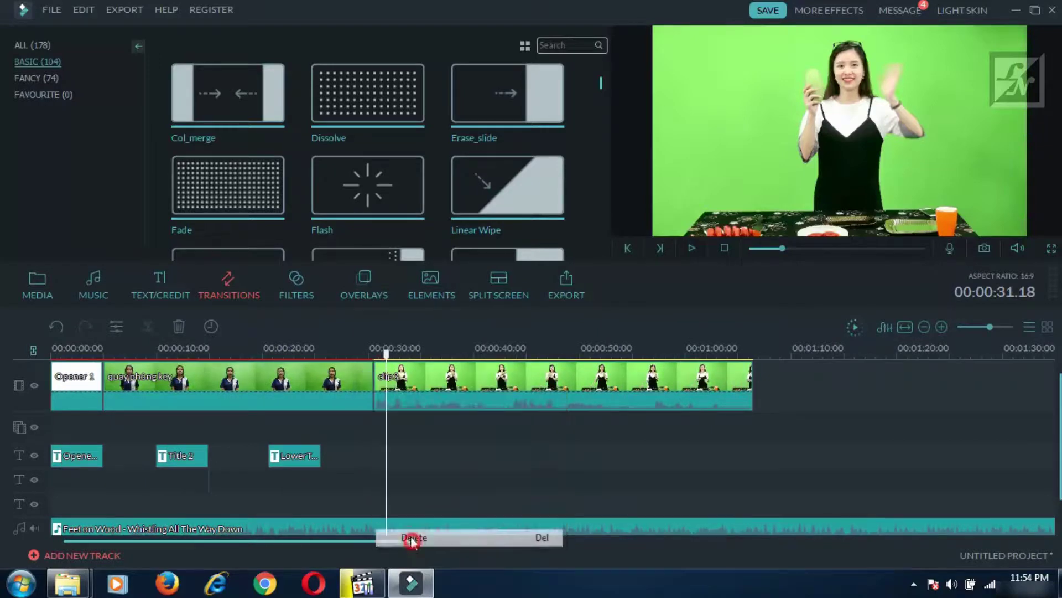
- Place Cross Roll 7 between the clips, play it back, then show the Fancy transitions
left_click_drag(601, 78, 602, 105)
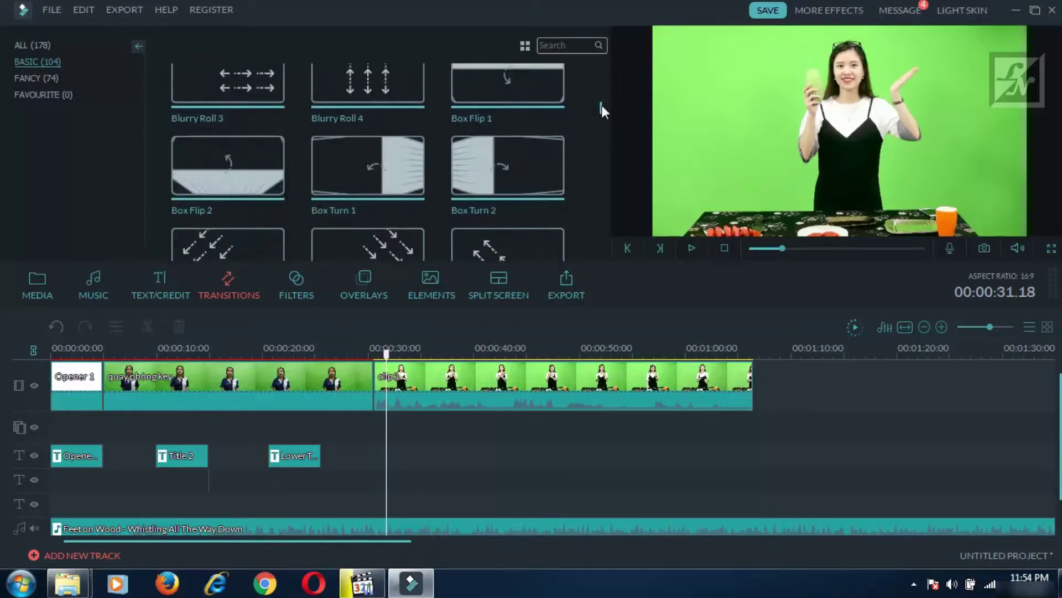
left_click(486, 144)
scroll(287, 216, "down", 3)
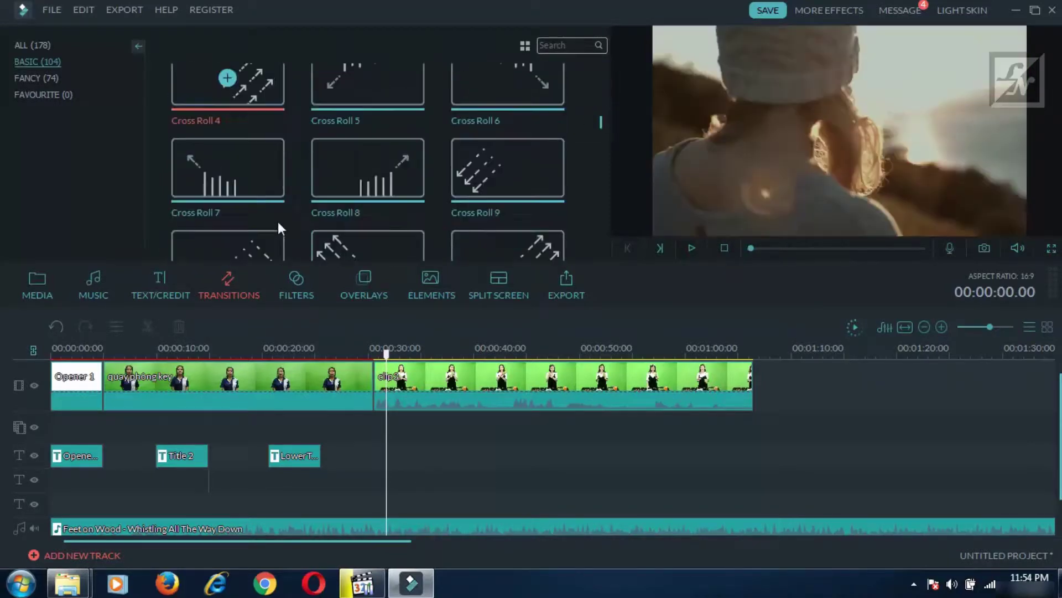
left_click(357, 171)
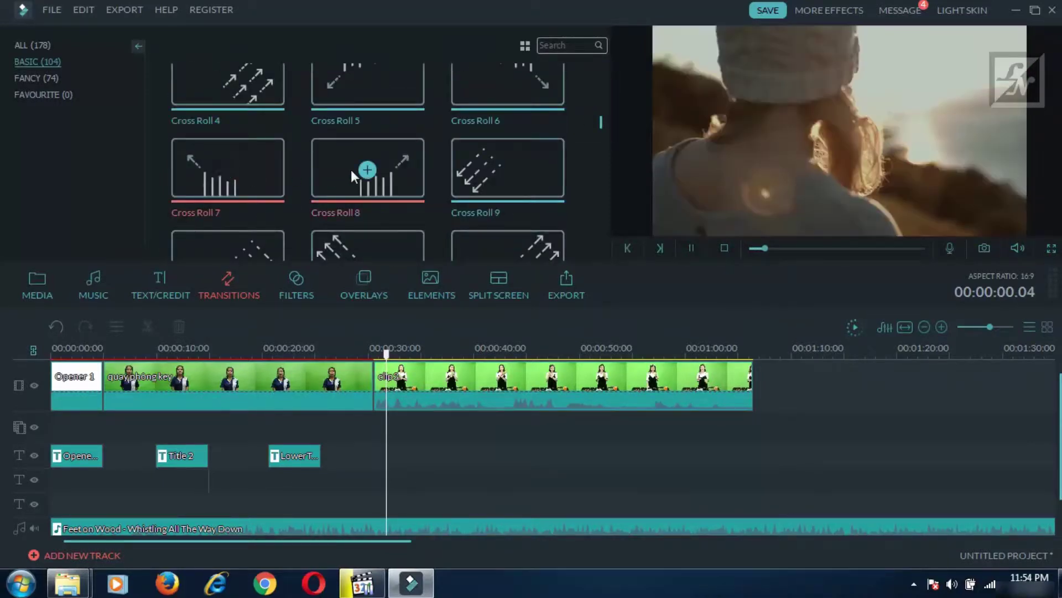
left_click_drag(267, 187, 369, 382)
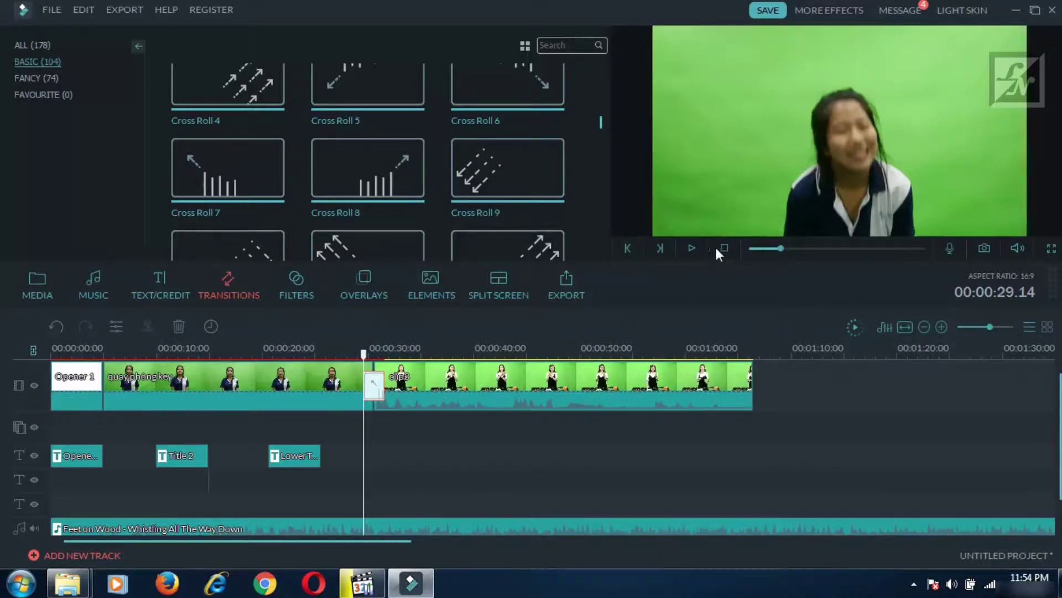
left_click(690, 248)
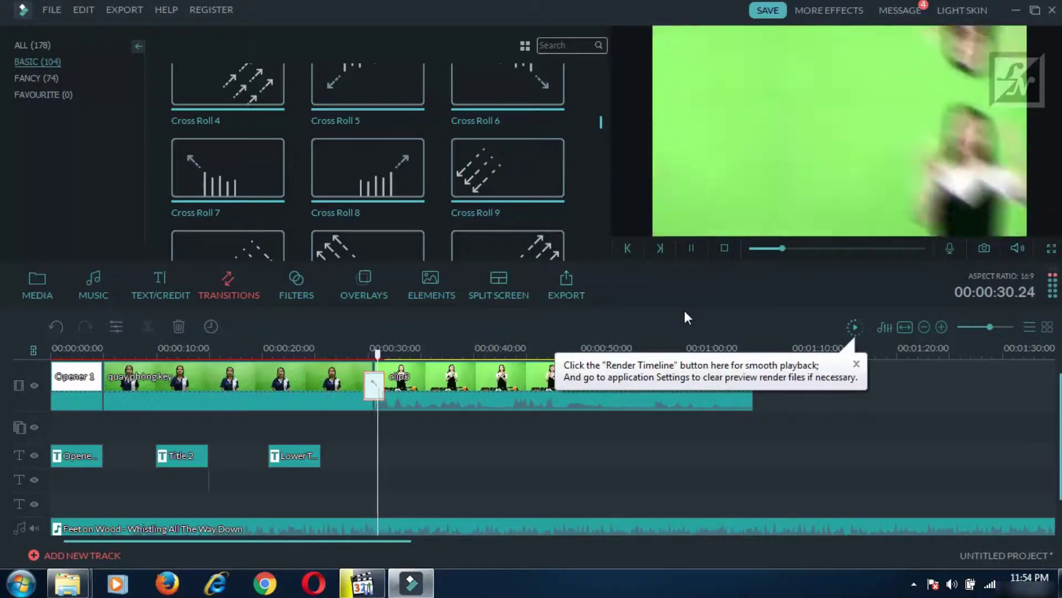
left_click(691, 248)
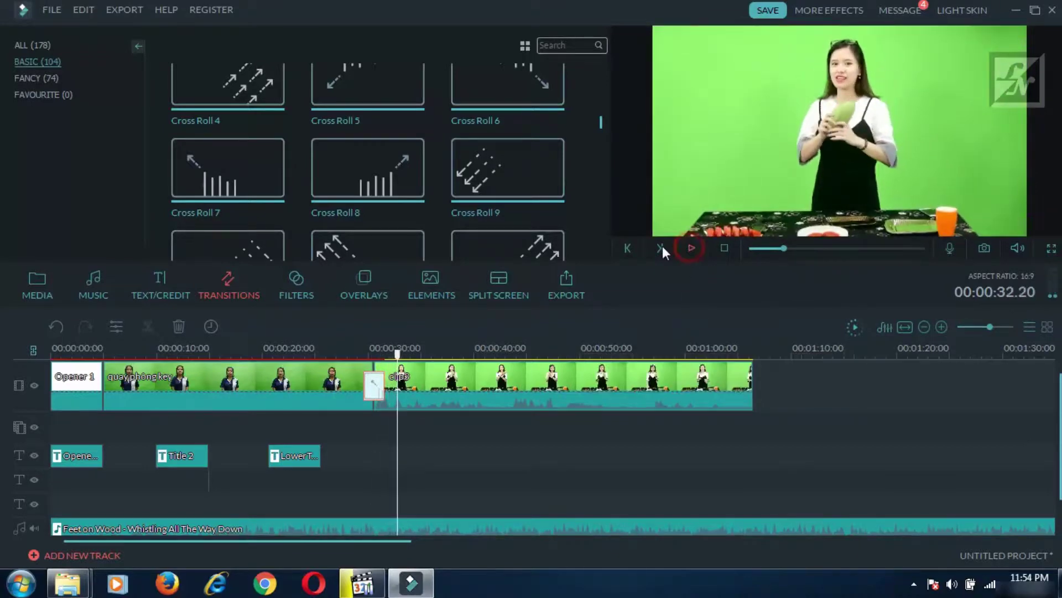
left_click(39, 78)
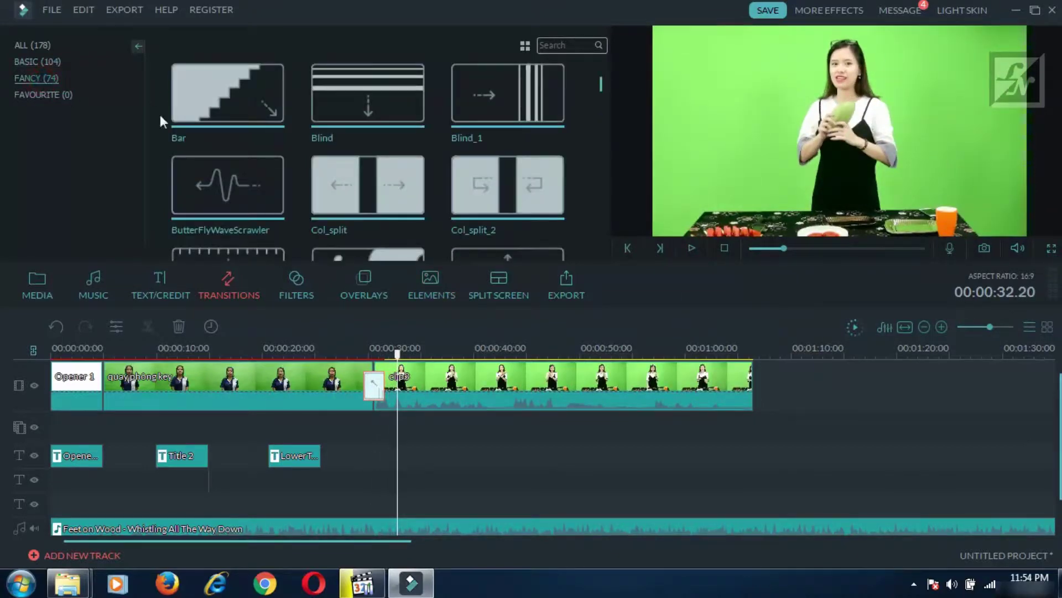
- Preview the Bar, ButterFlyWaveScrawler and Cross_whisk Fancy transitions
left_click(261, 92)
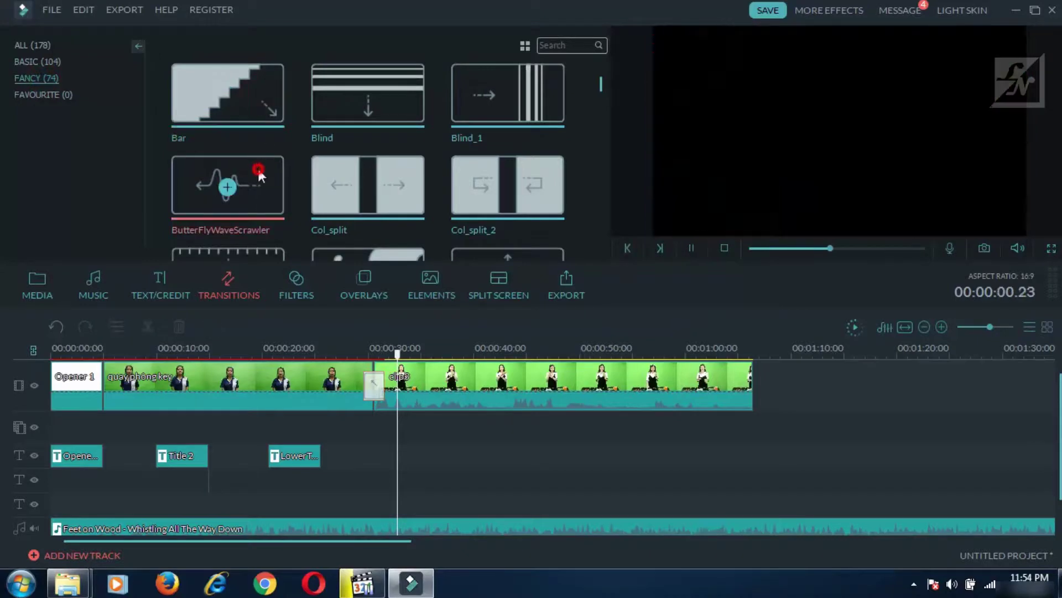
left_click(257, 167)
scroll(260, 175, "down", 2)
scroll(260, 175, "down", 2)
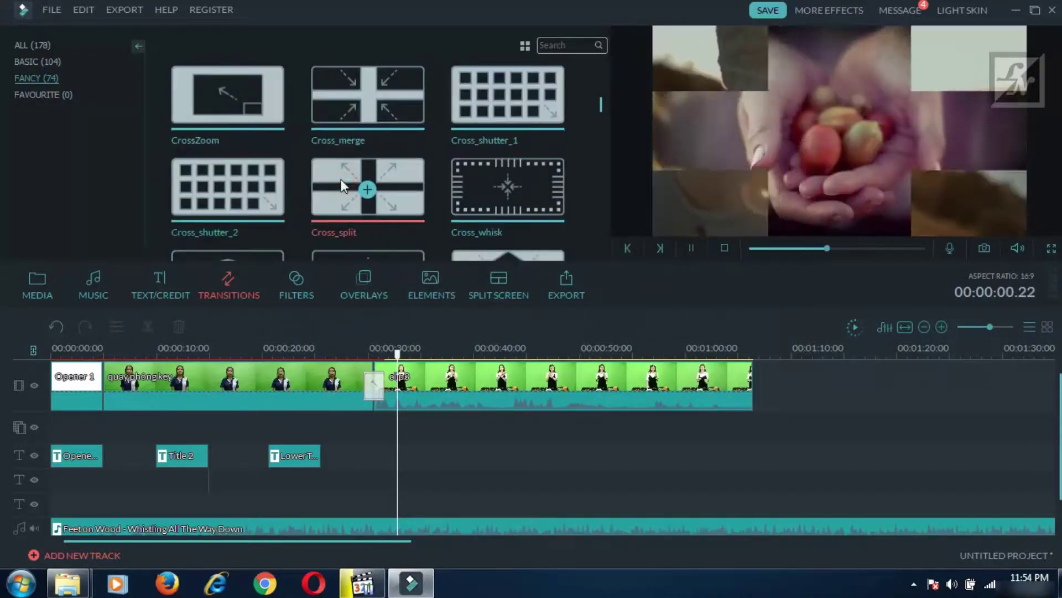
left_click(468, 189)
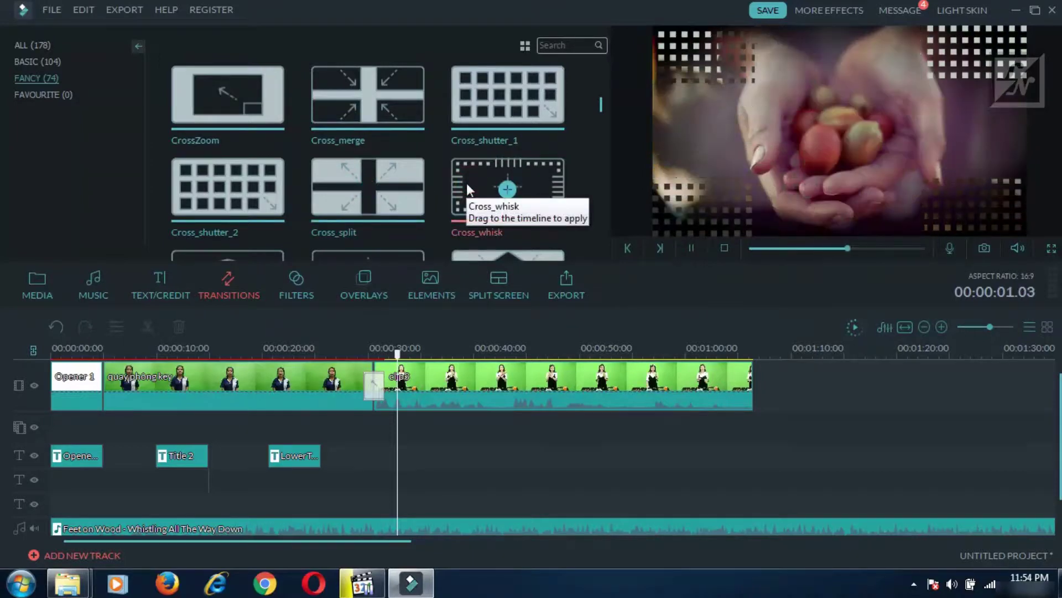
- Drop Cross_whisk between the two clips and play it from just before the cut
left_click_drag(468, 189, 372, 387)
left_click(366, 354)
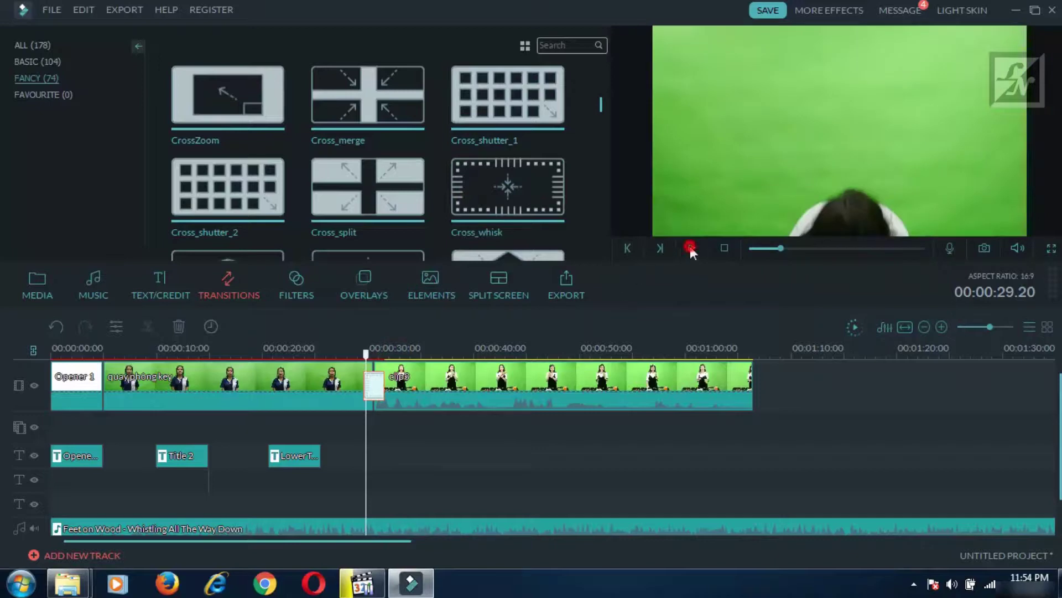
left_click(691, 248)
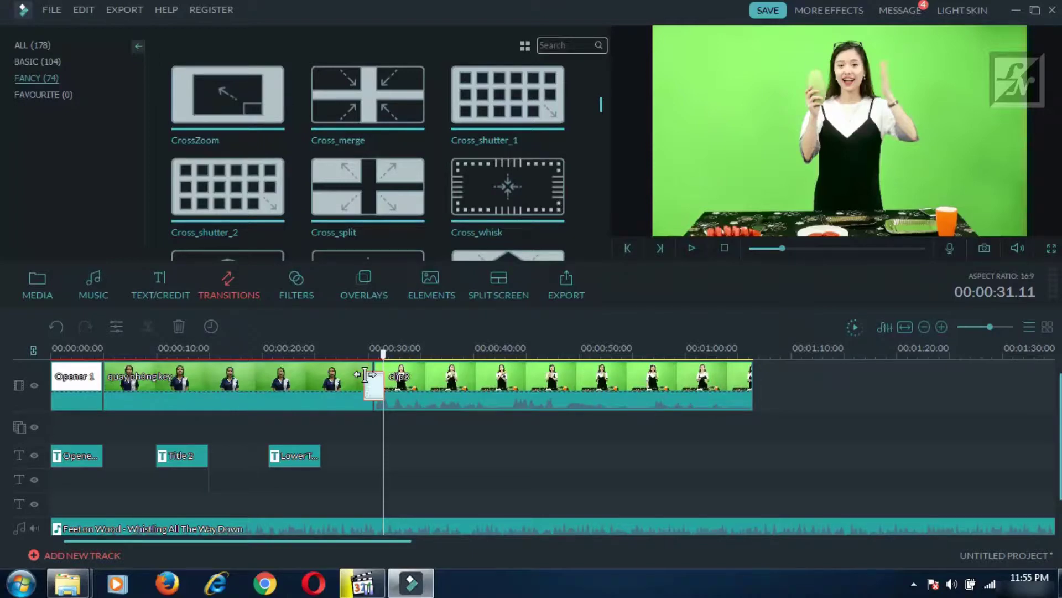
left_click_drag(383, 353, 361, 354)
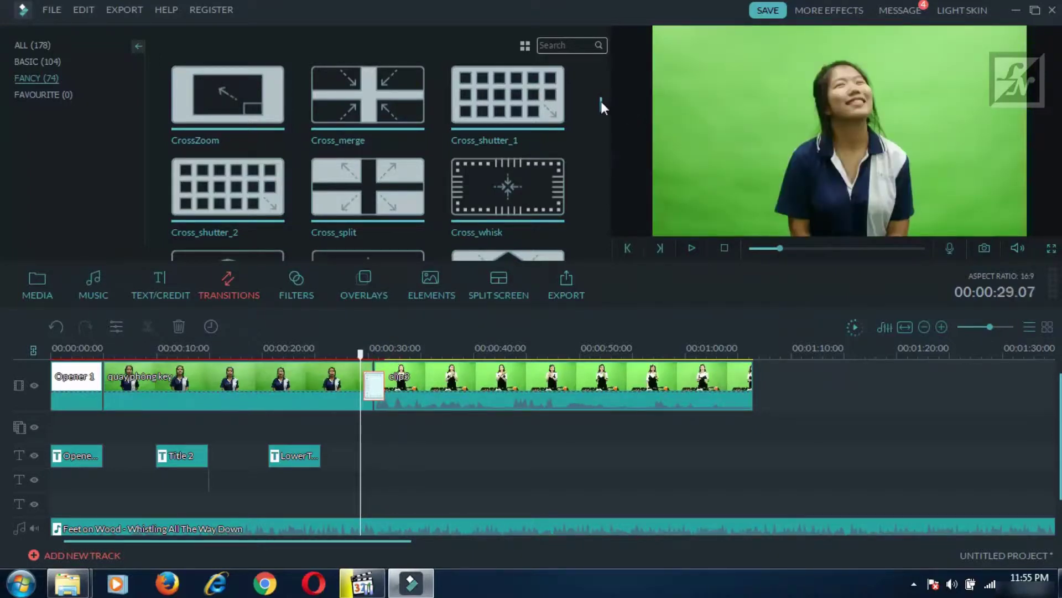
left_click_drag(600, 101, 600, 111)
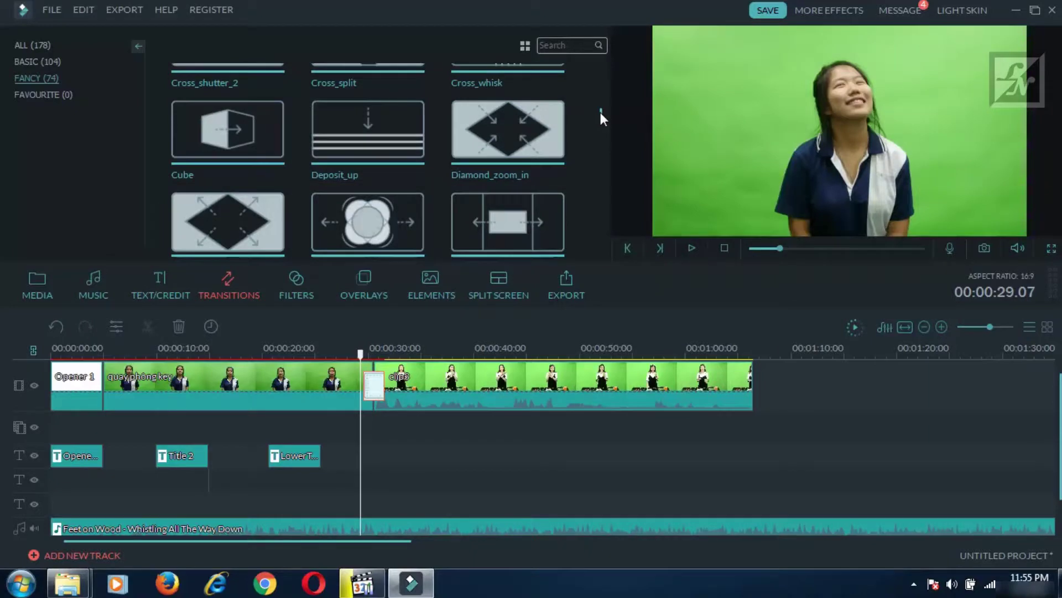
left_click(403, 210)
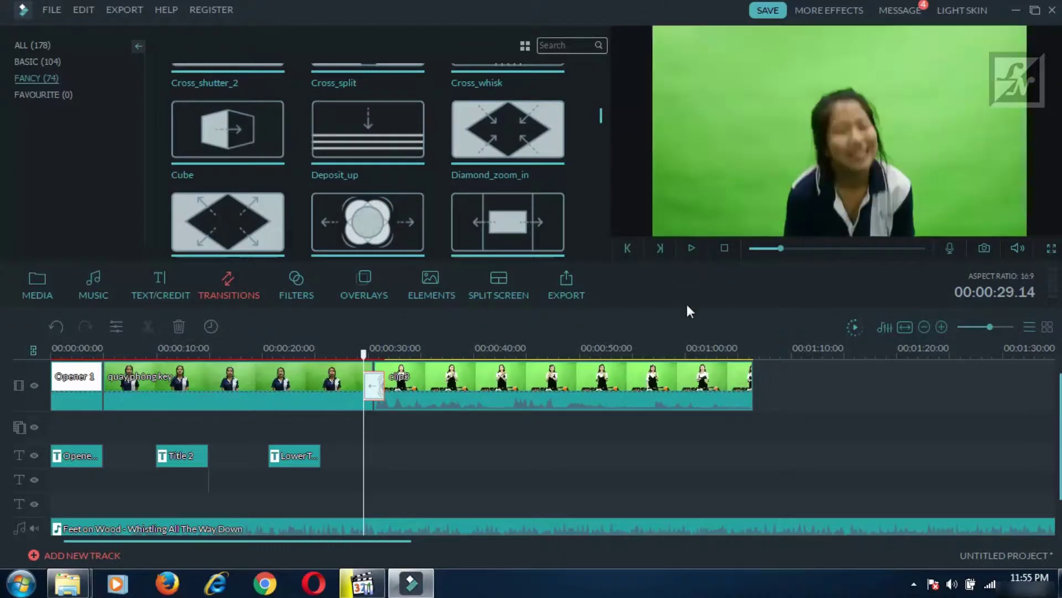
left_click(690, 248)
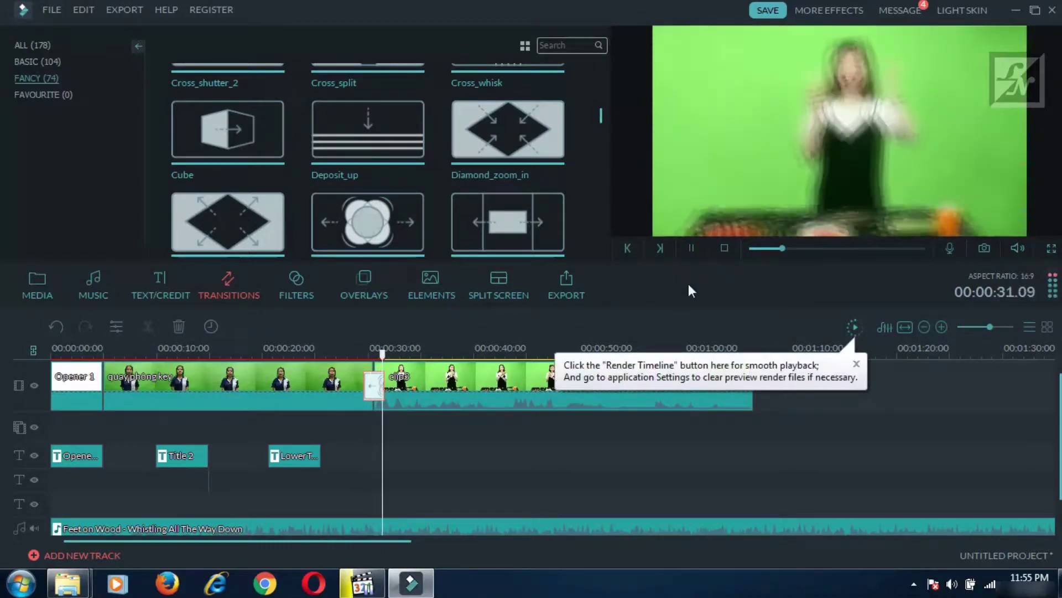
left_click(692, 247)
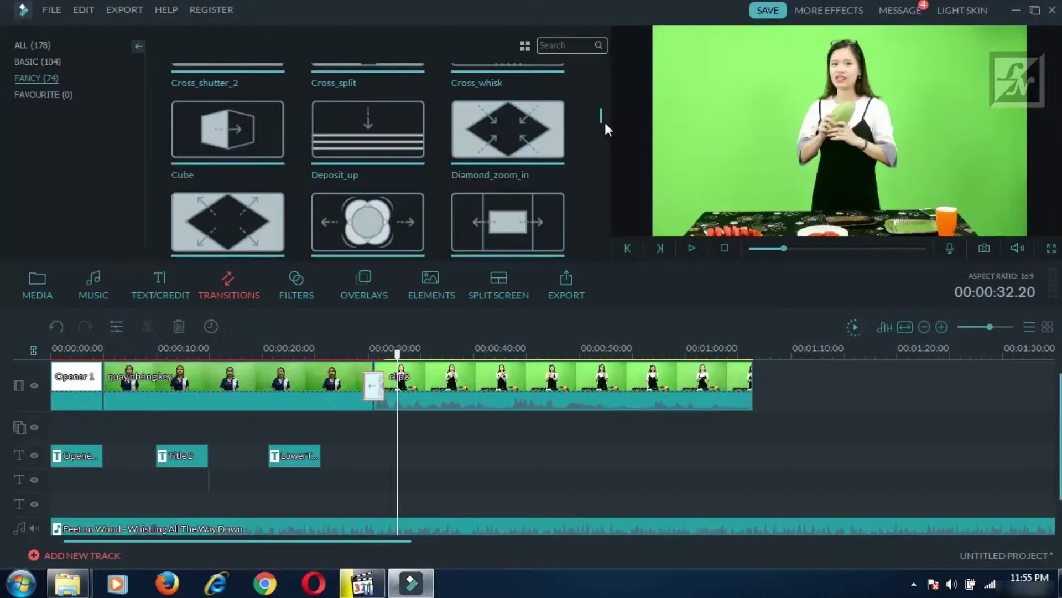
left_click_drag(600, 113, 601, 125)
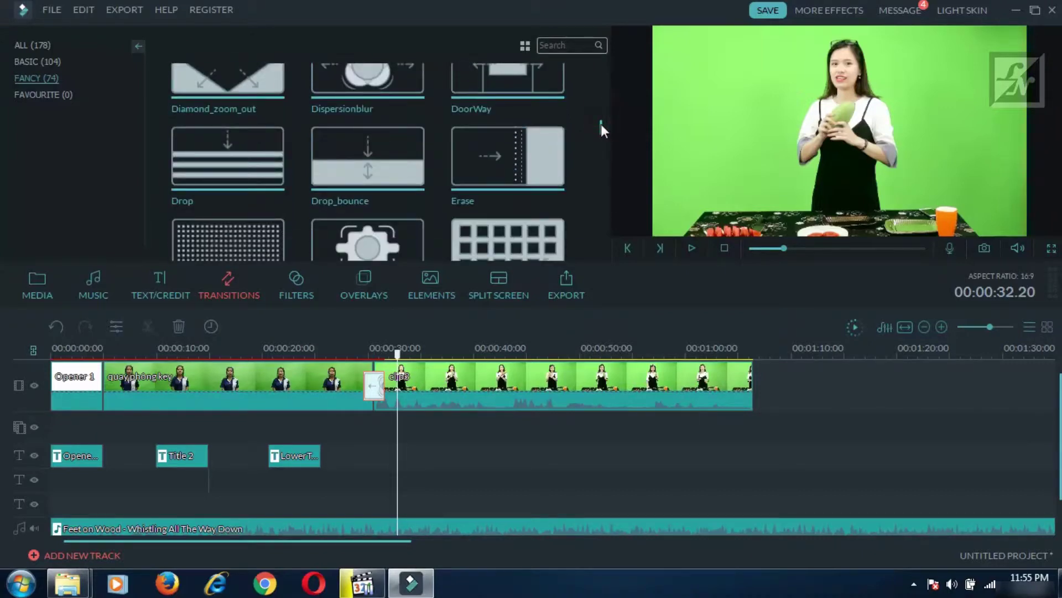
left_click_drag(601, 124, 605, 64)
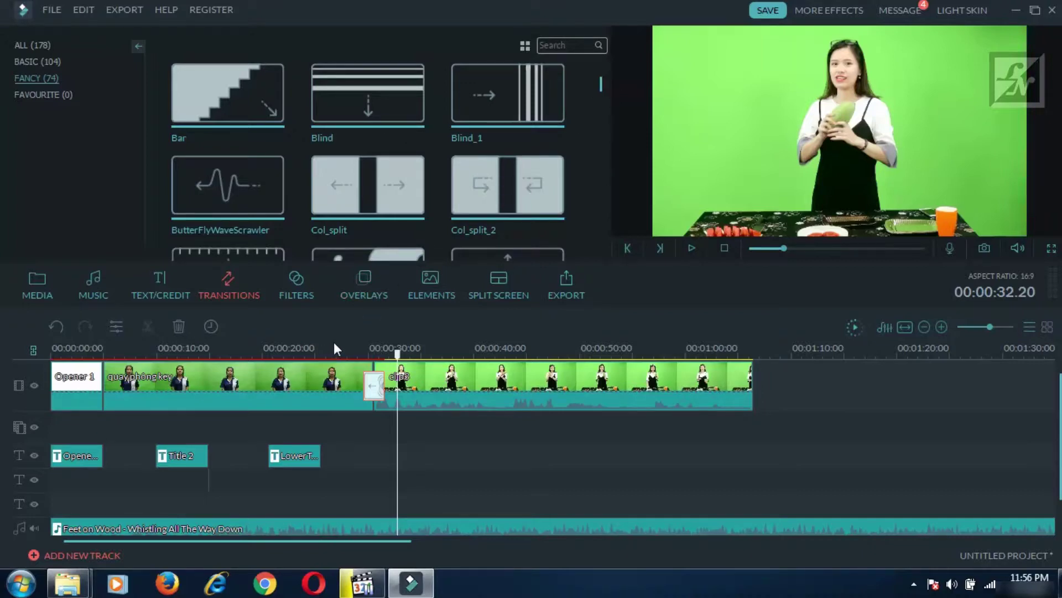
- Browse the Music, Titles, Transitions, Filters and Overlays libraries, ending on Elements; playhead to 28 s
left_click(81, 281)
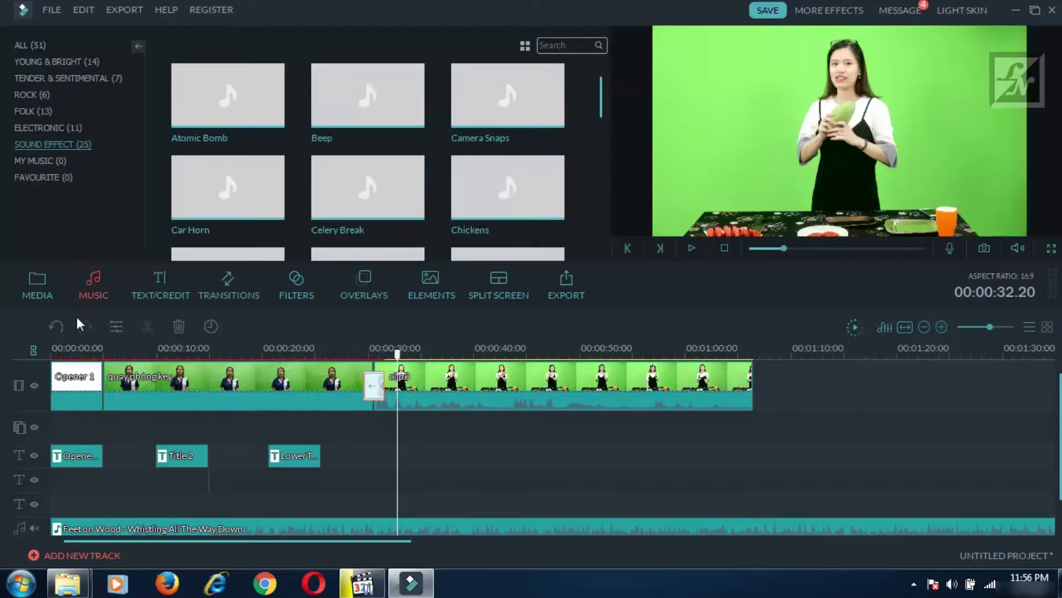
left_click(157, 286)
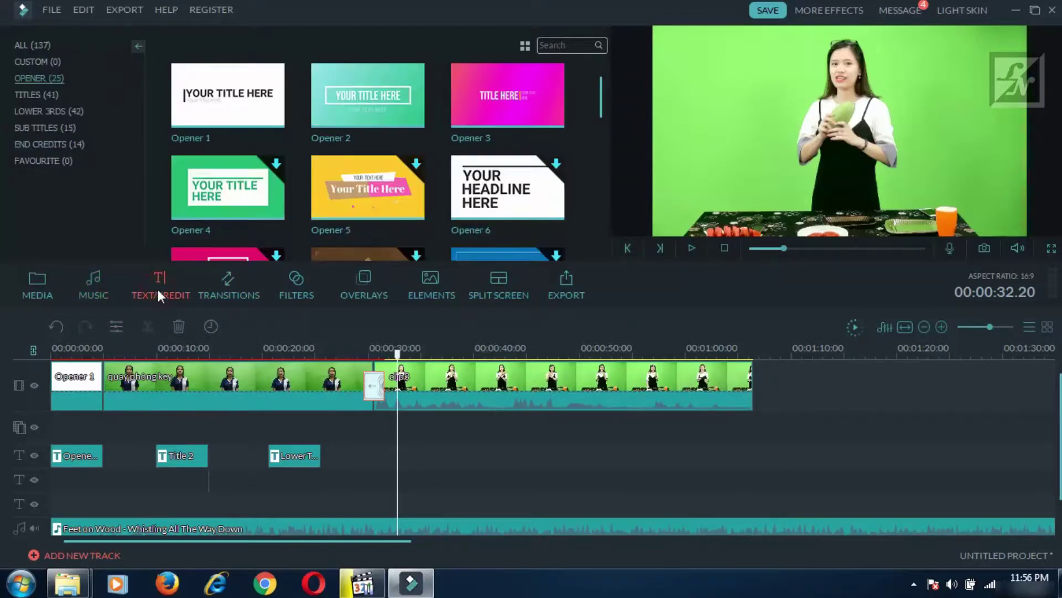
left_click(244, 280)
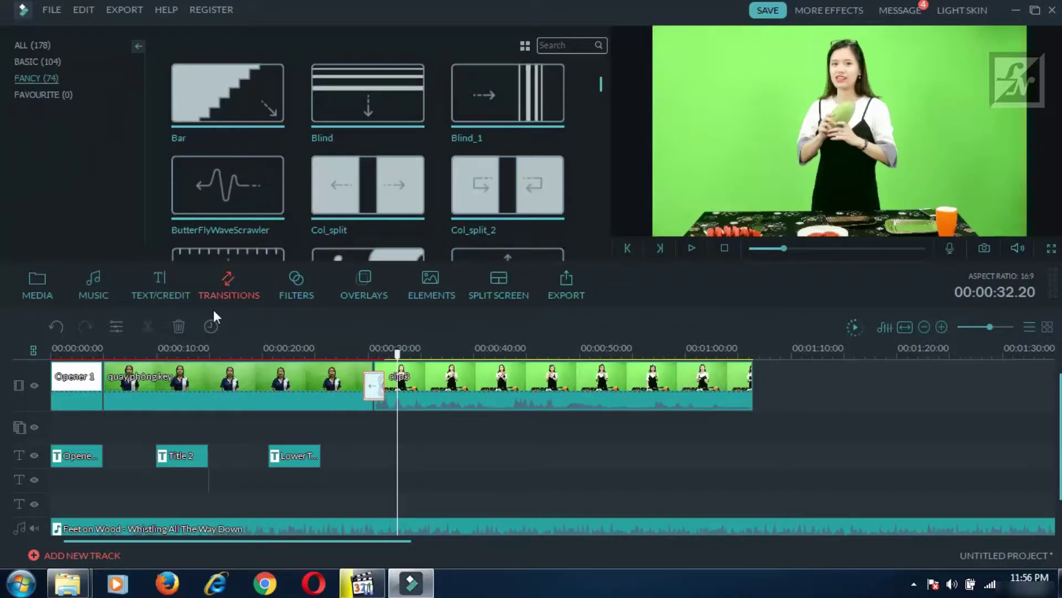
left_click(177, 296)
left_click(92, 281)
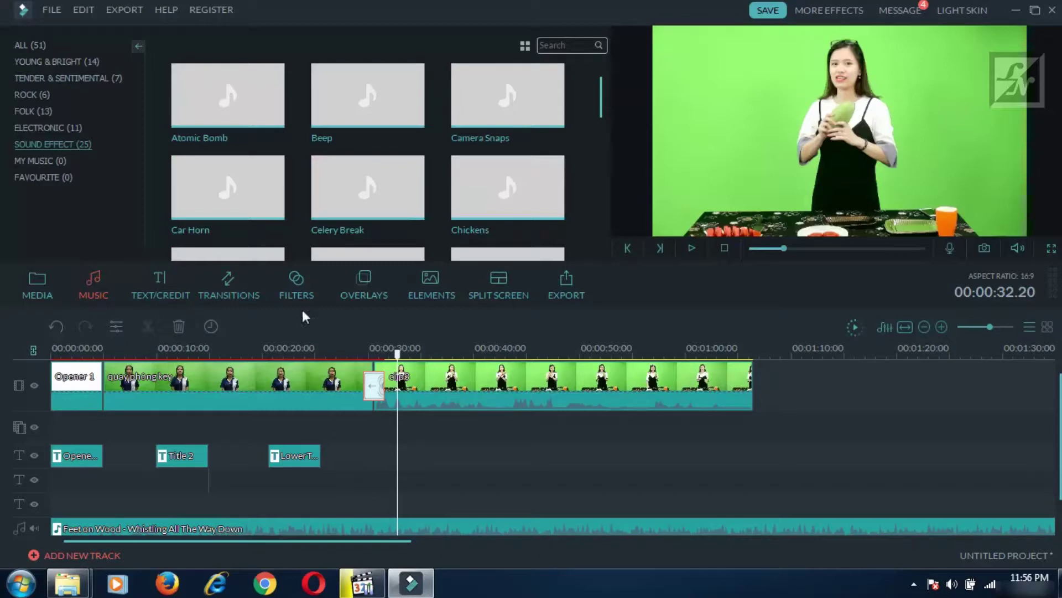
left_click(309, 288)
left_click(354, 285)
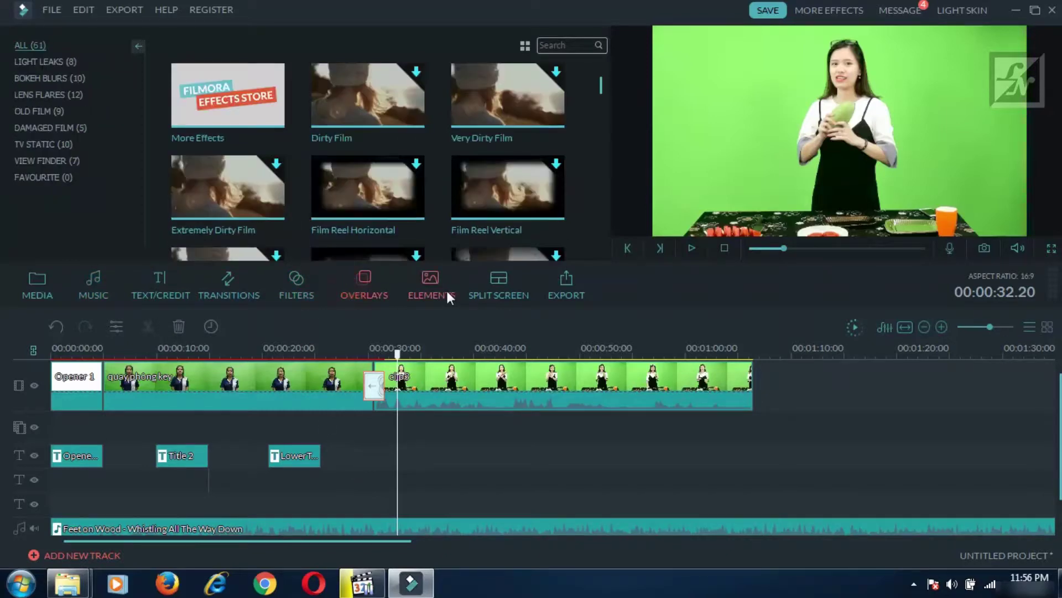
left_click(437, 285)
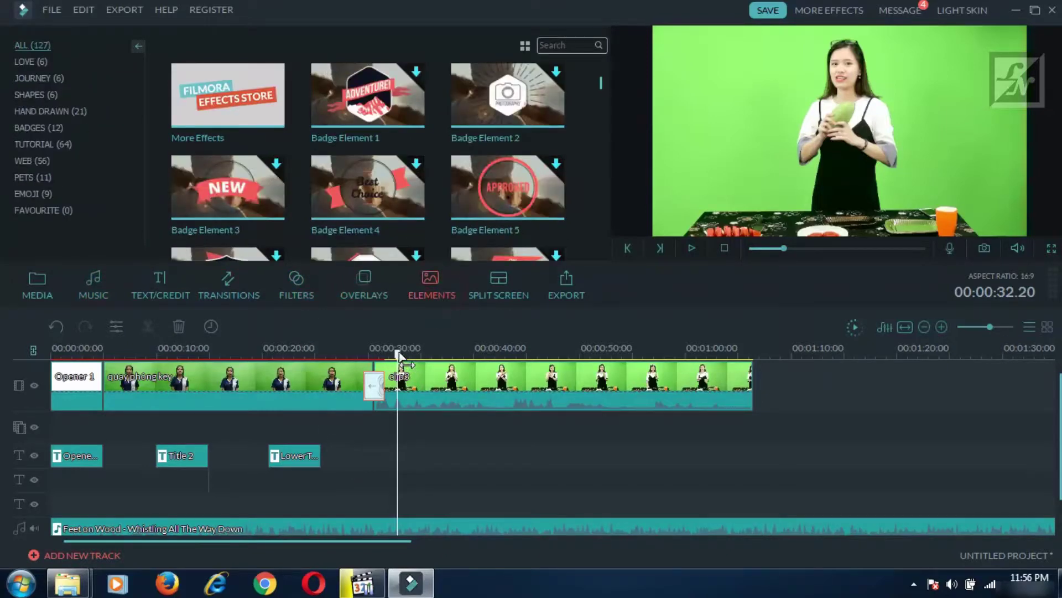
left_click(354, 364)
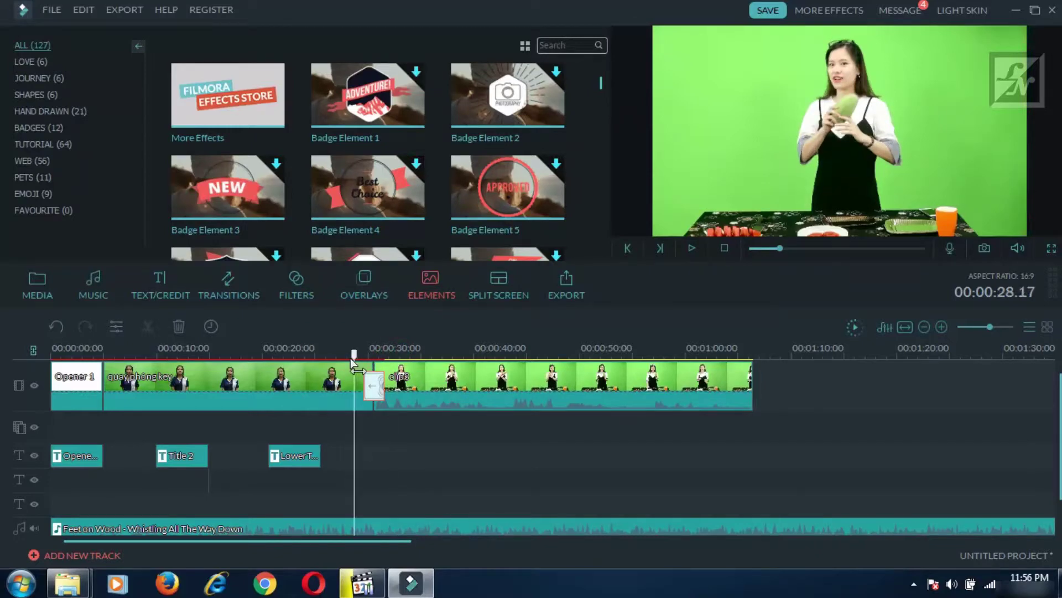